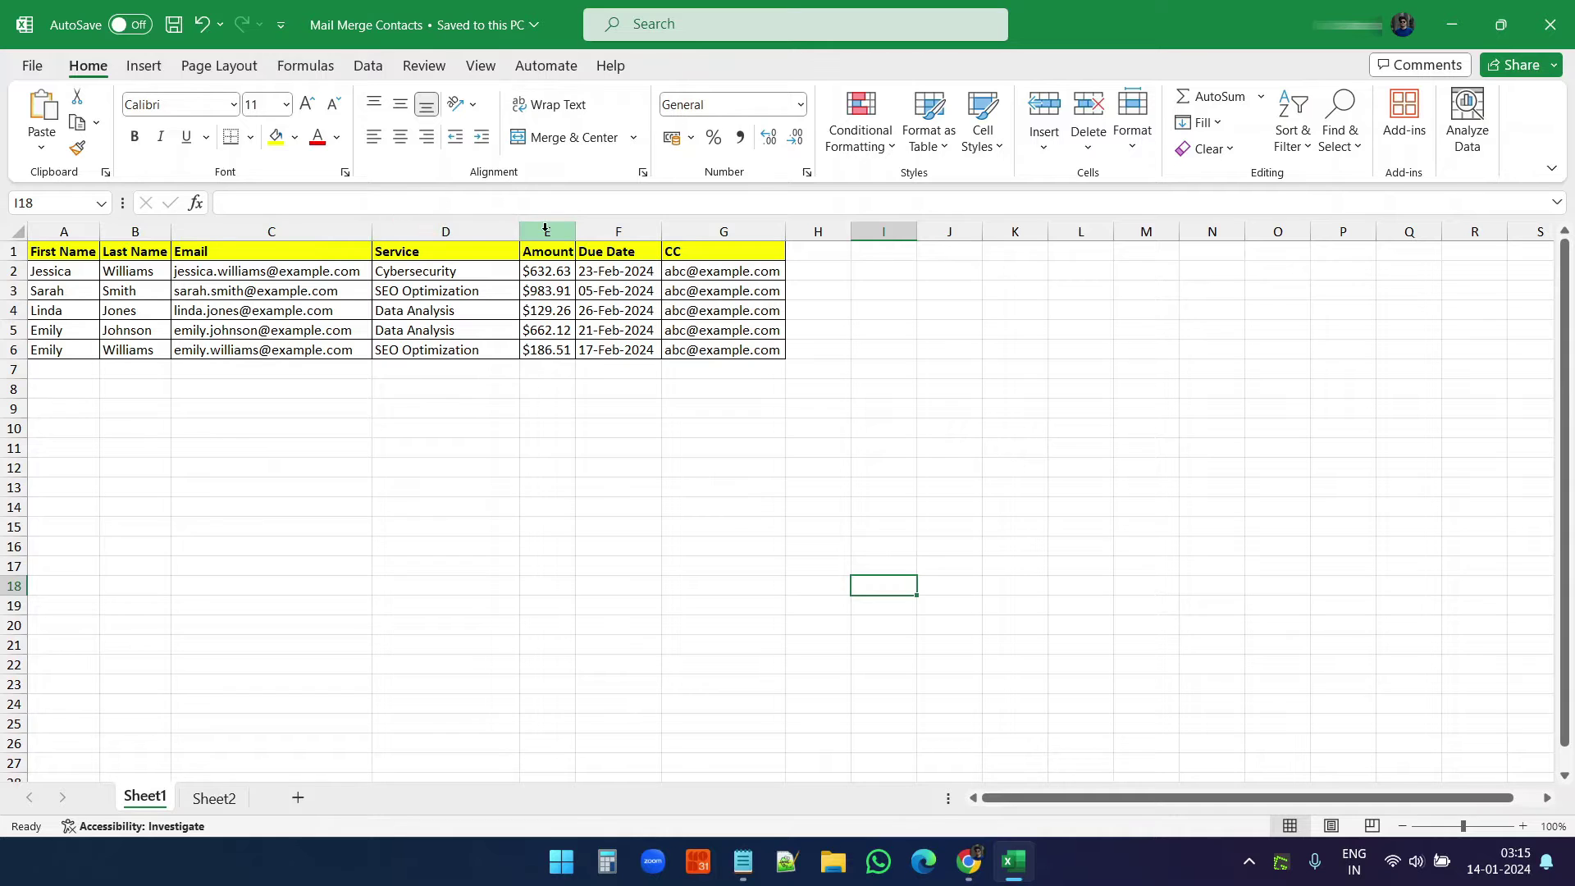
Step: Review the CC column G of the Mail Merge Contacts sheet, then switch to the Outlook inbox in Chrome
{"action": "left_click", "coordinate": [949, 309]}
{"action": "left_click", "coordinate": [735, 222]}
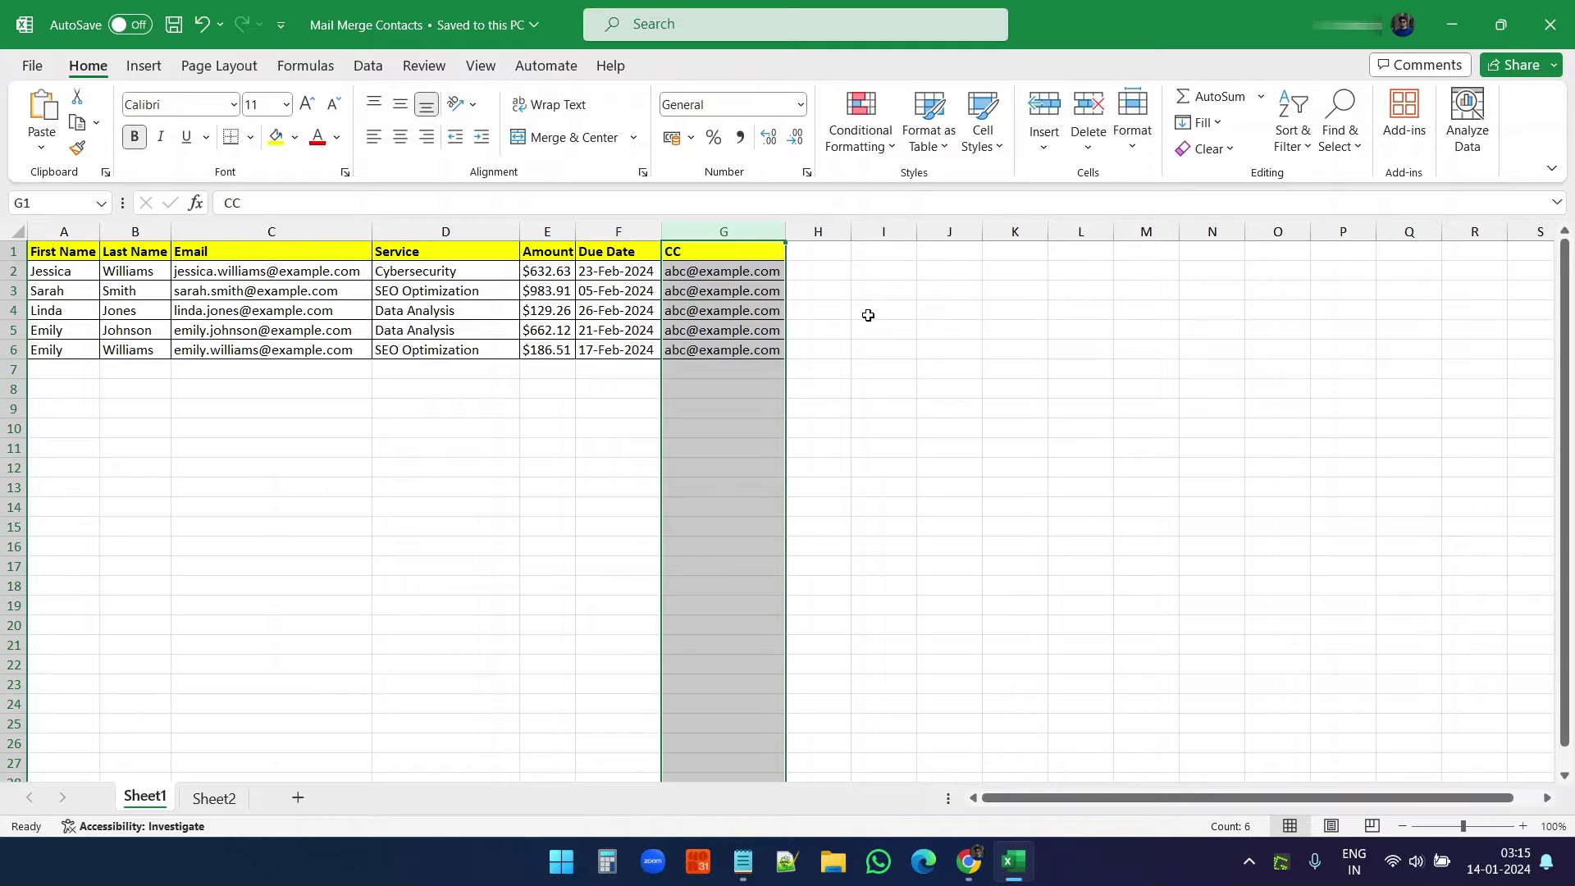
{"action": "left_click", "coordinate": [865, 274]}
{"action": "key", "text": "alt+Tab"}
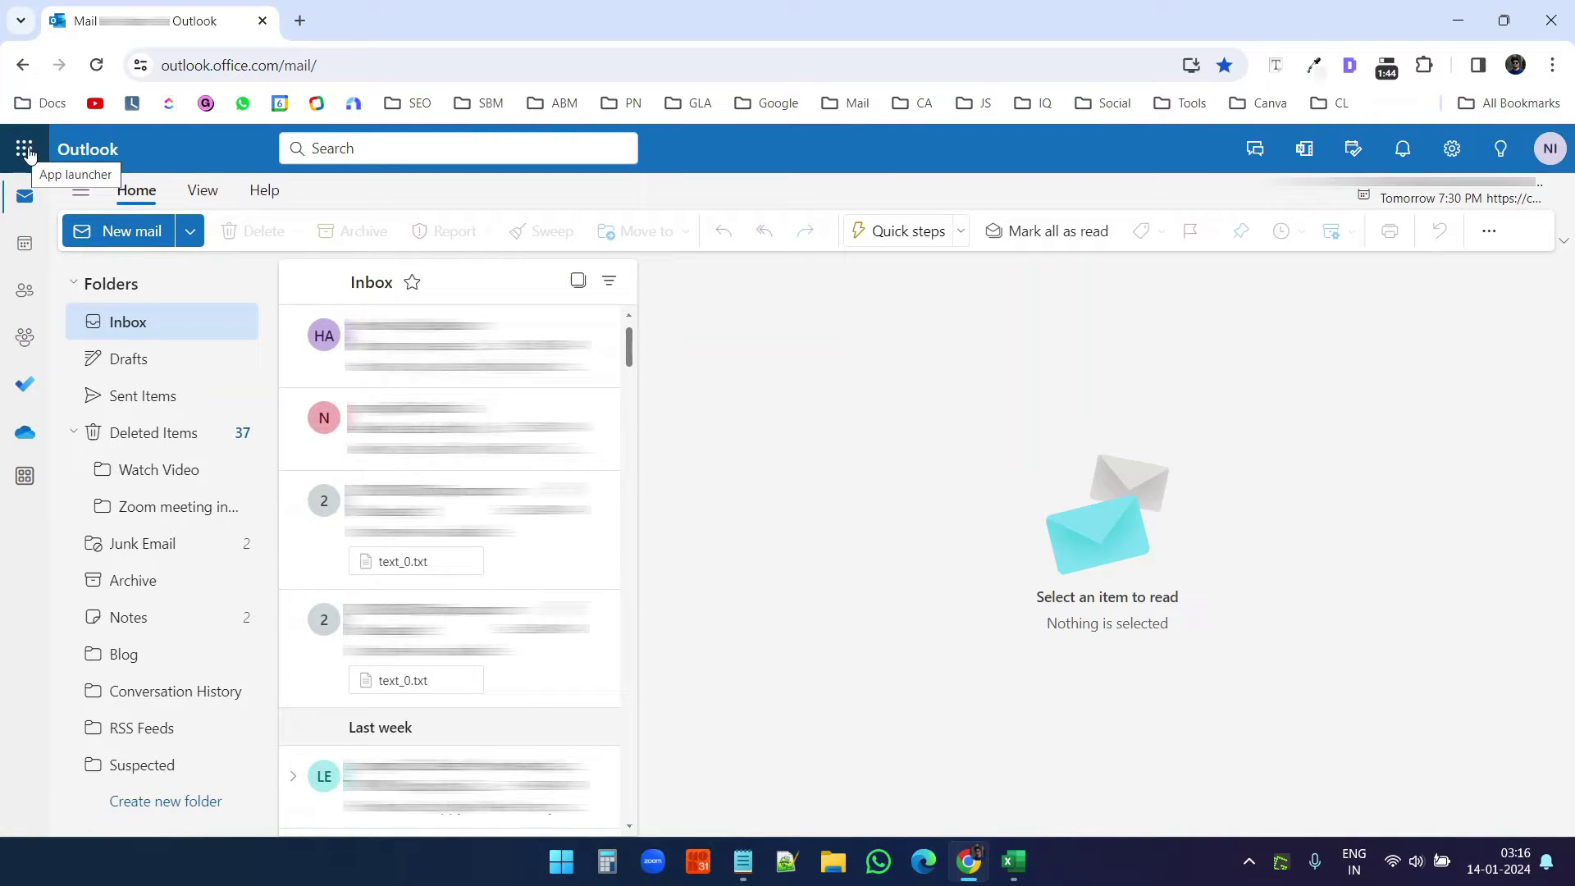
Step: Launch Excel for the web from the app launcher and create the blank workbook Book 8
{"action": "left_click", "coordinate": [24, 152]}
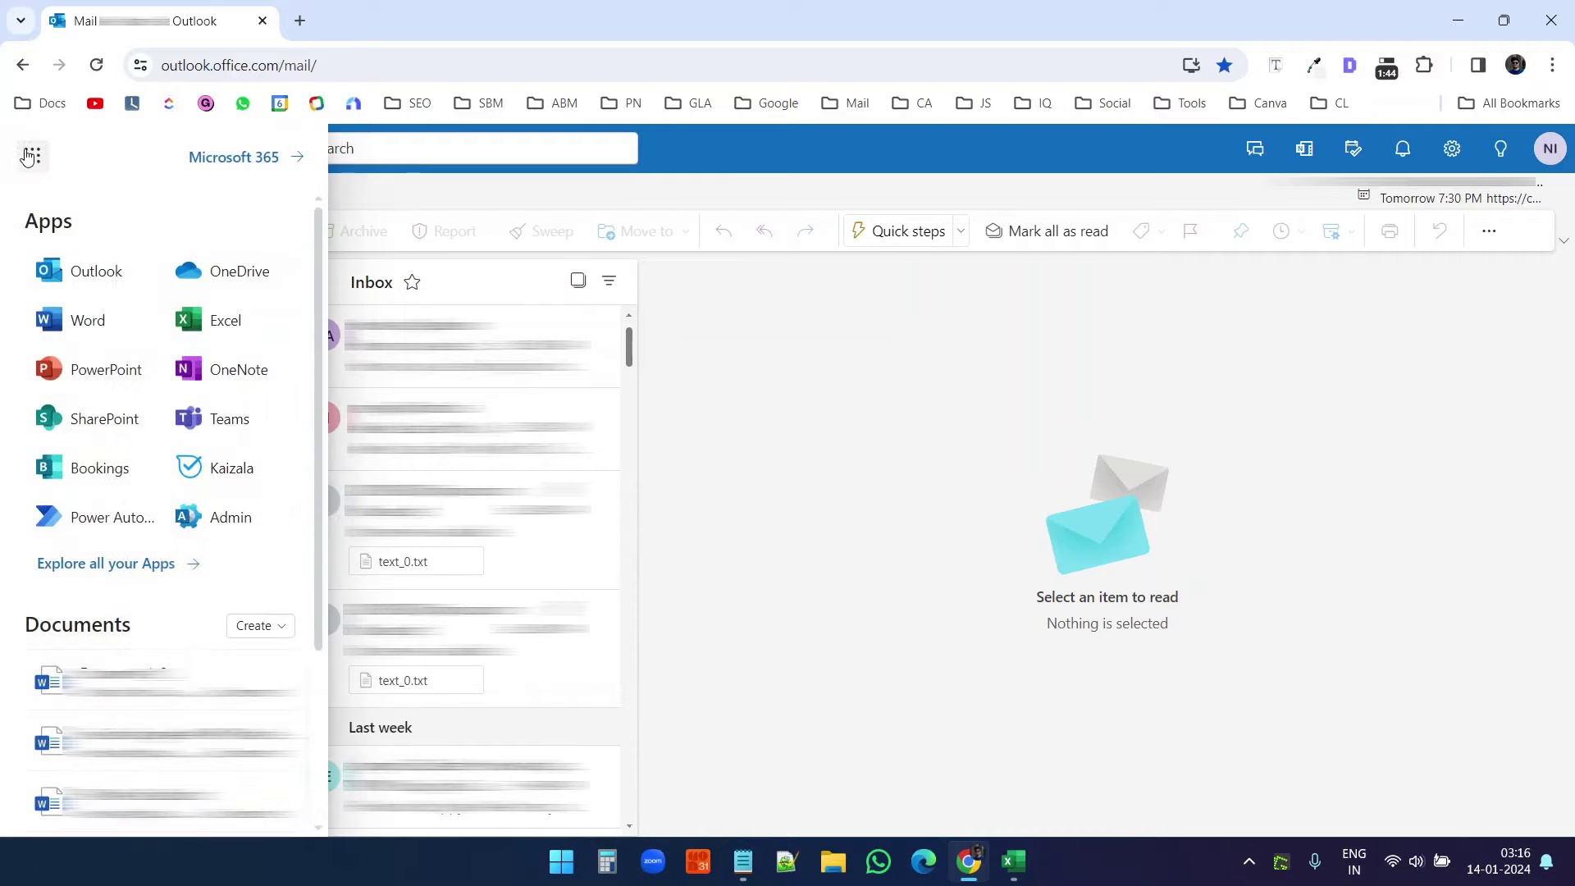
{"action": "left_click", "coordinate": [227, 330]}
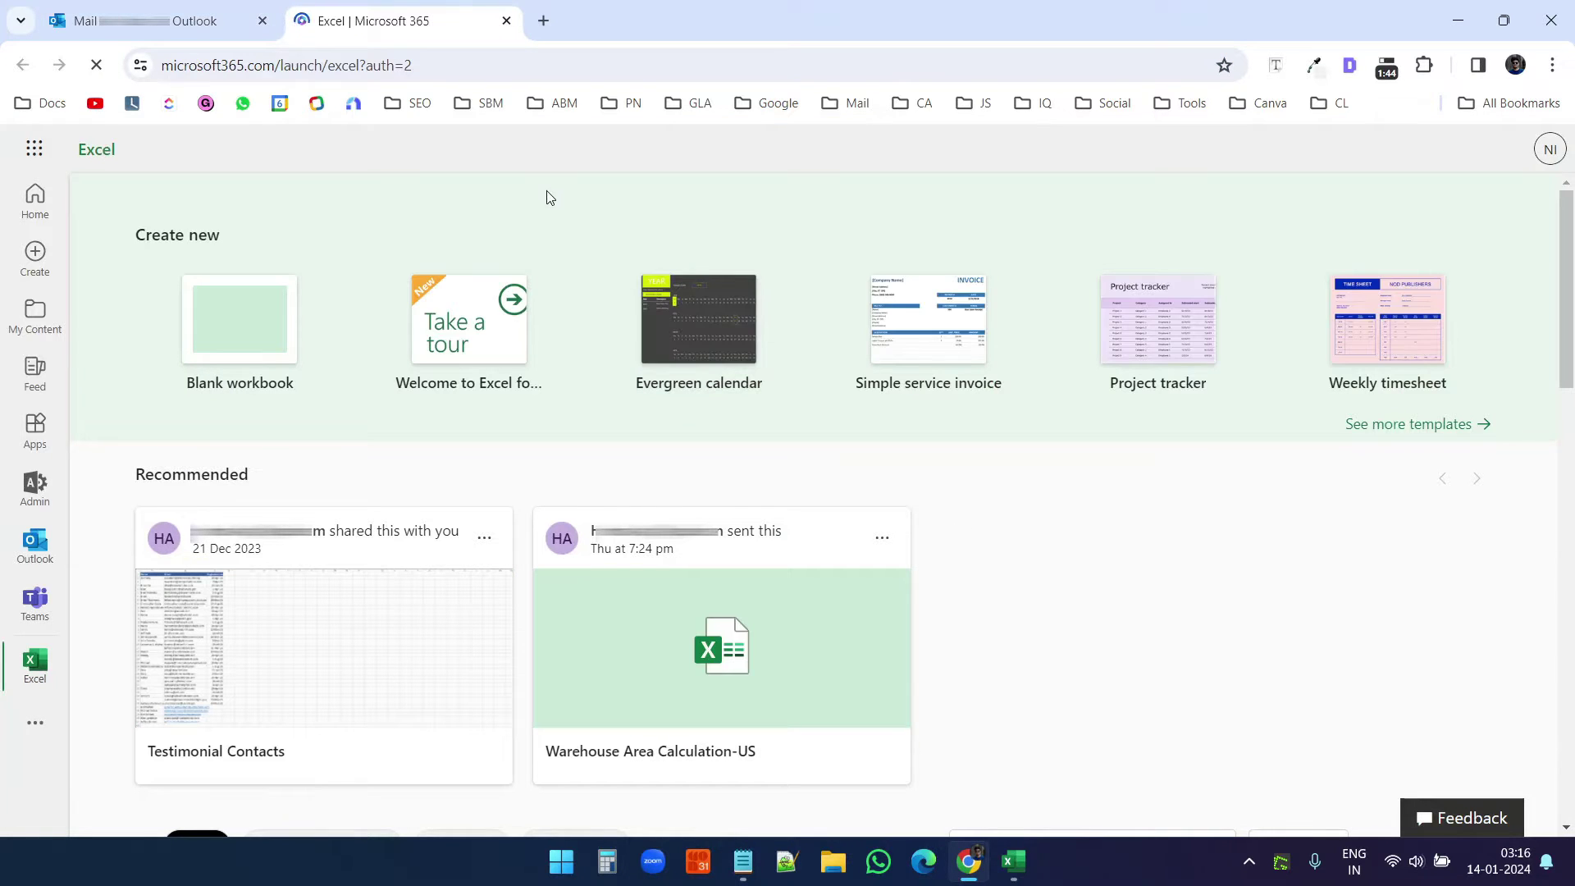
{"action": "left_click", "coordinate": [242, 331]}
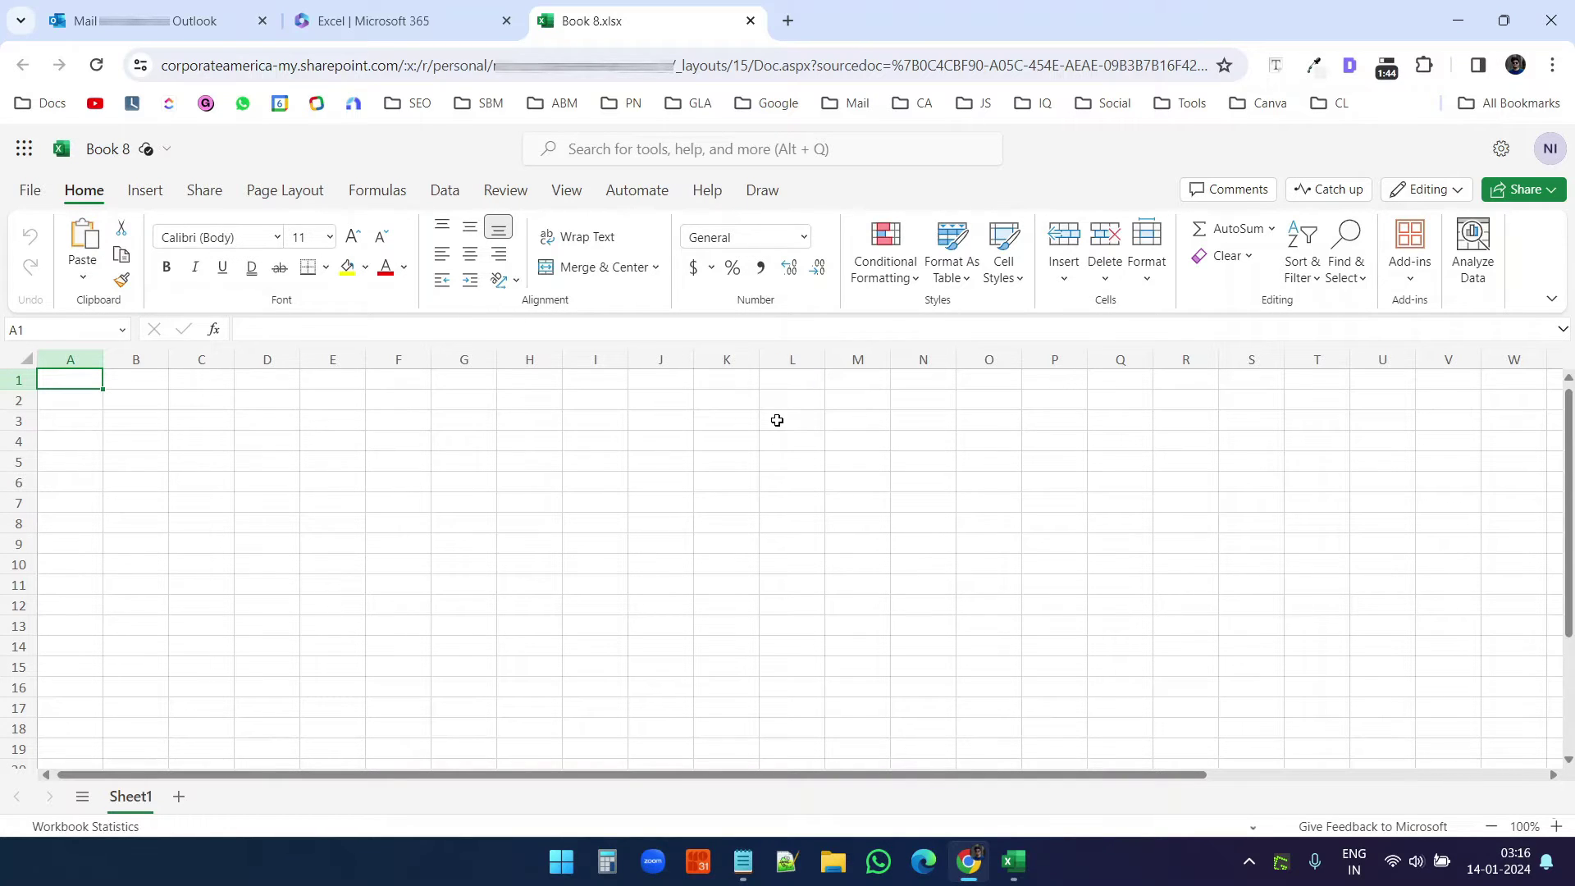
Step: Copy the contact table A1:G6 from desktop Excel and paste it into Book 8 at A1
{"action": "left_click", "coordinate": [1013, 861]}
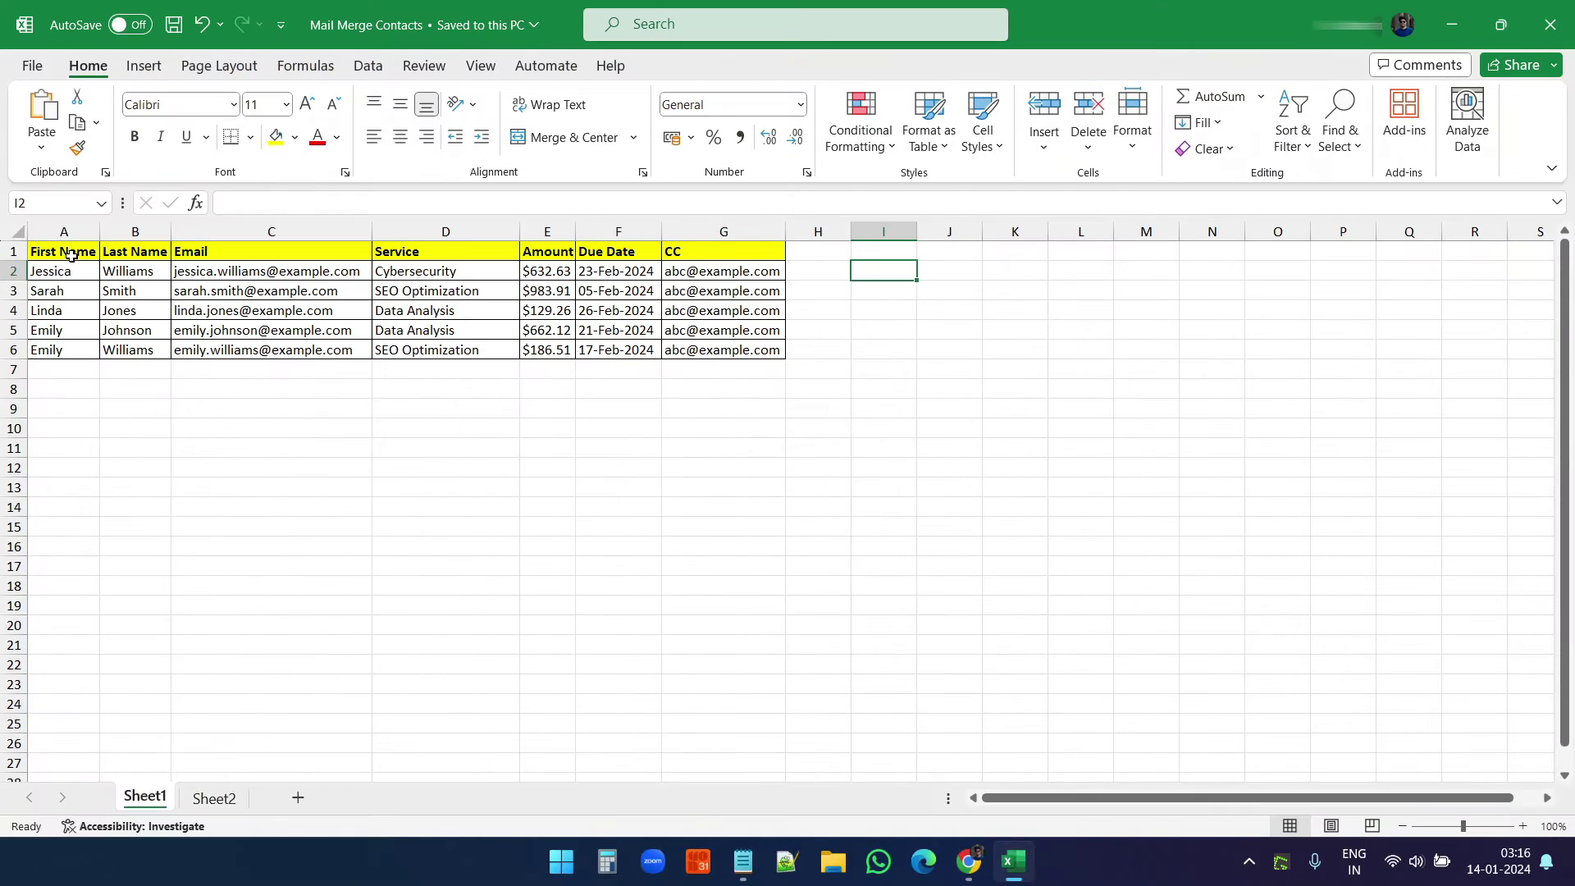
{"action": "left_click_drag", "start_coordinate": [65, 253], "coordinate": [711, 349]}
{"action": "key", "text": "ctrl+c"}
{"action": "key", "text": "alt+Tab"}
{"action": "key", "text": "ctrl+v"}
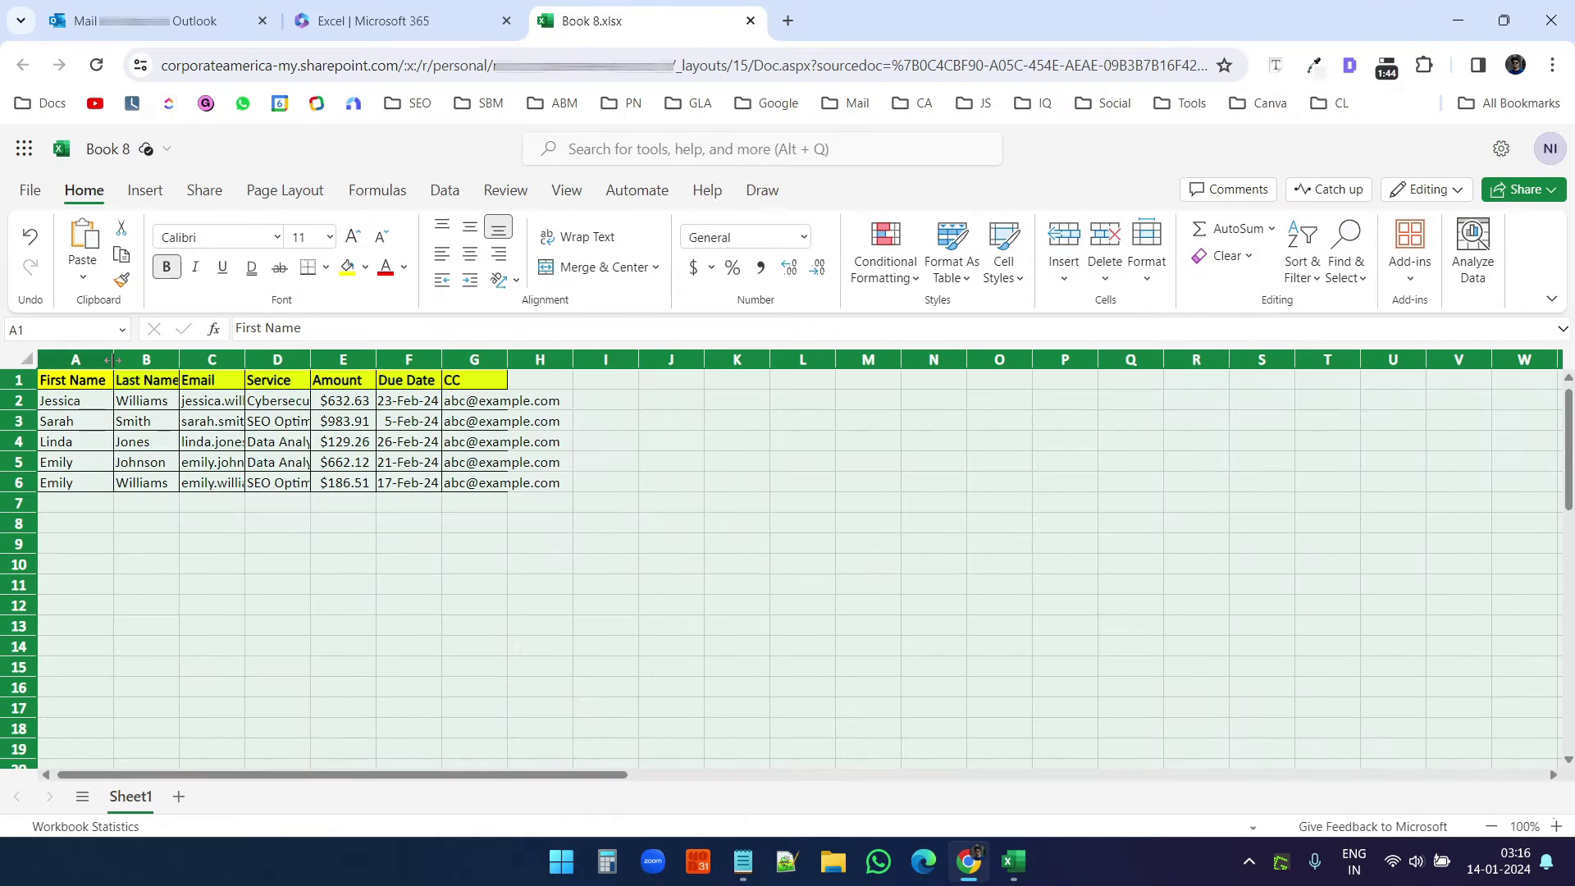
{"action": "left_click", "coordinate": [693, 523]}
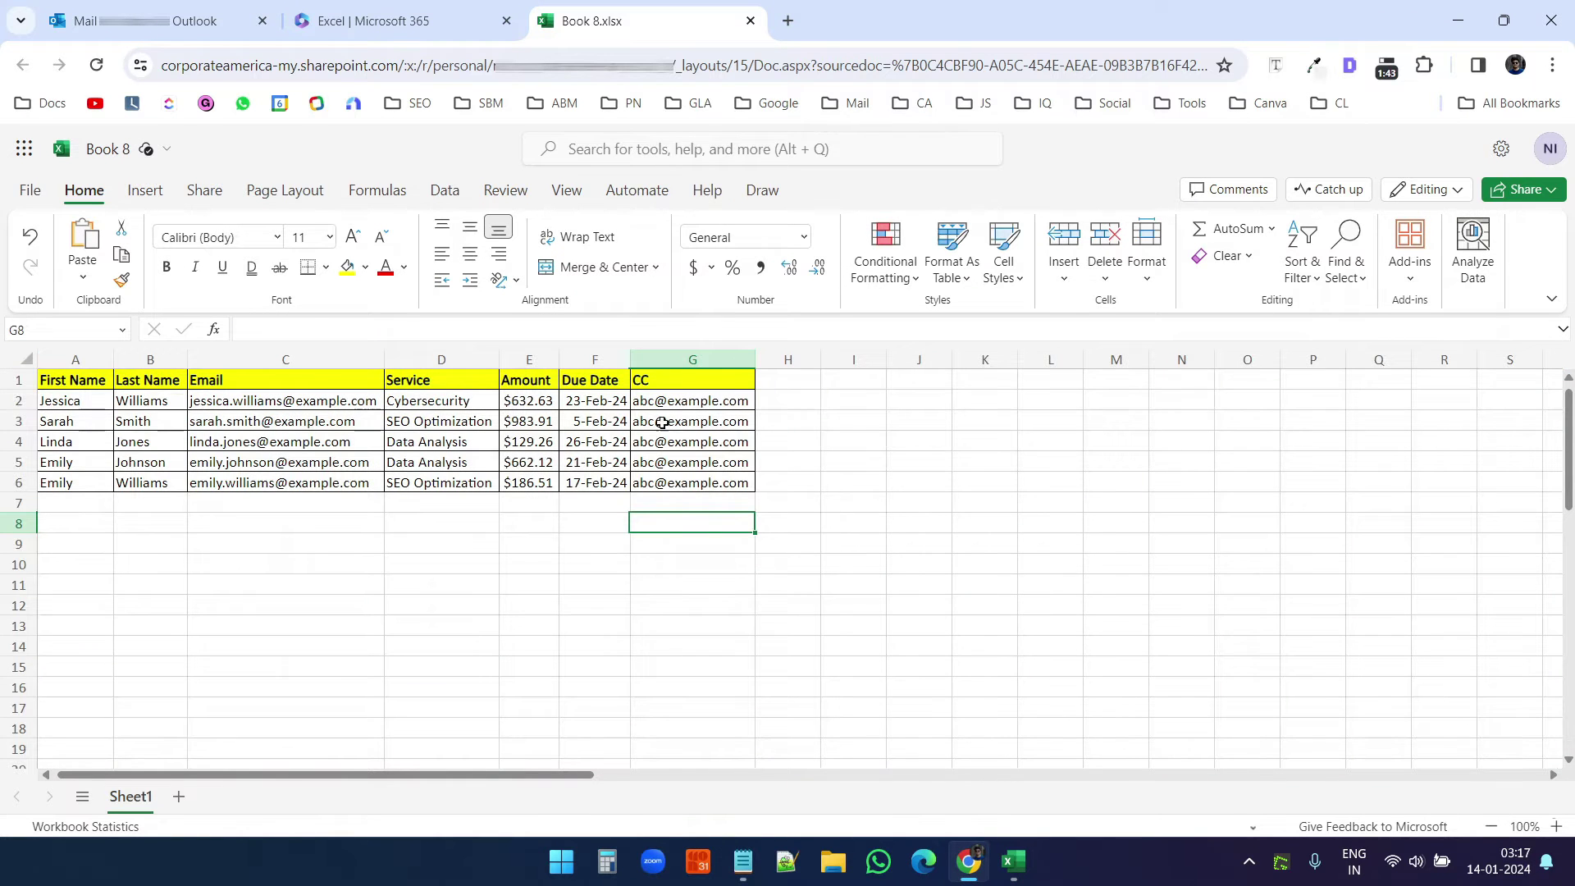
Step: Rename the web workbook to 'Contacts'
{"action": "left_click", "coordinate": [114, 150]}
{"action": "type", "text": "Contact"}
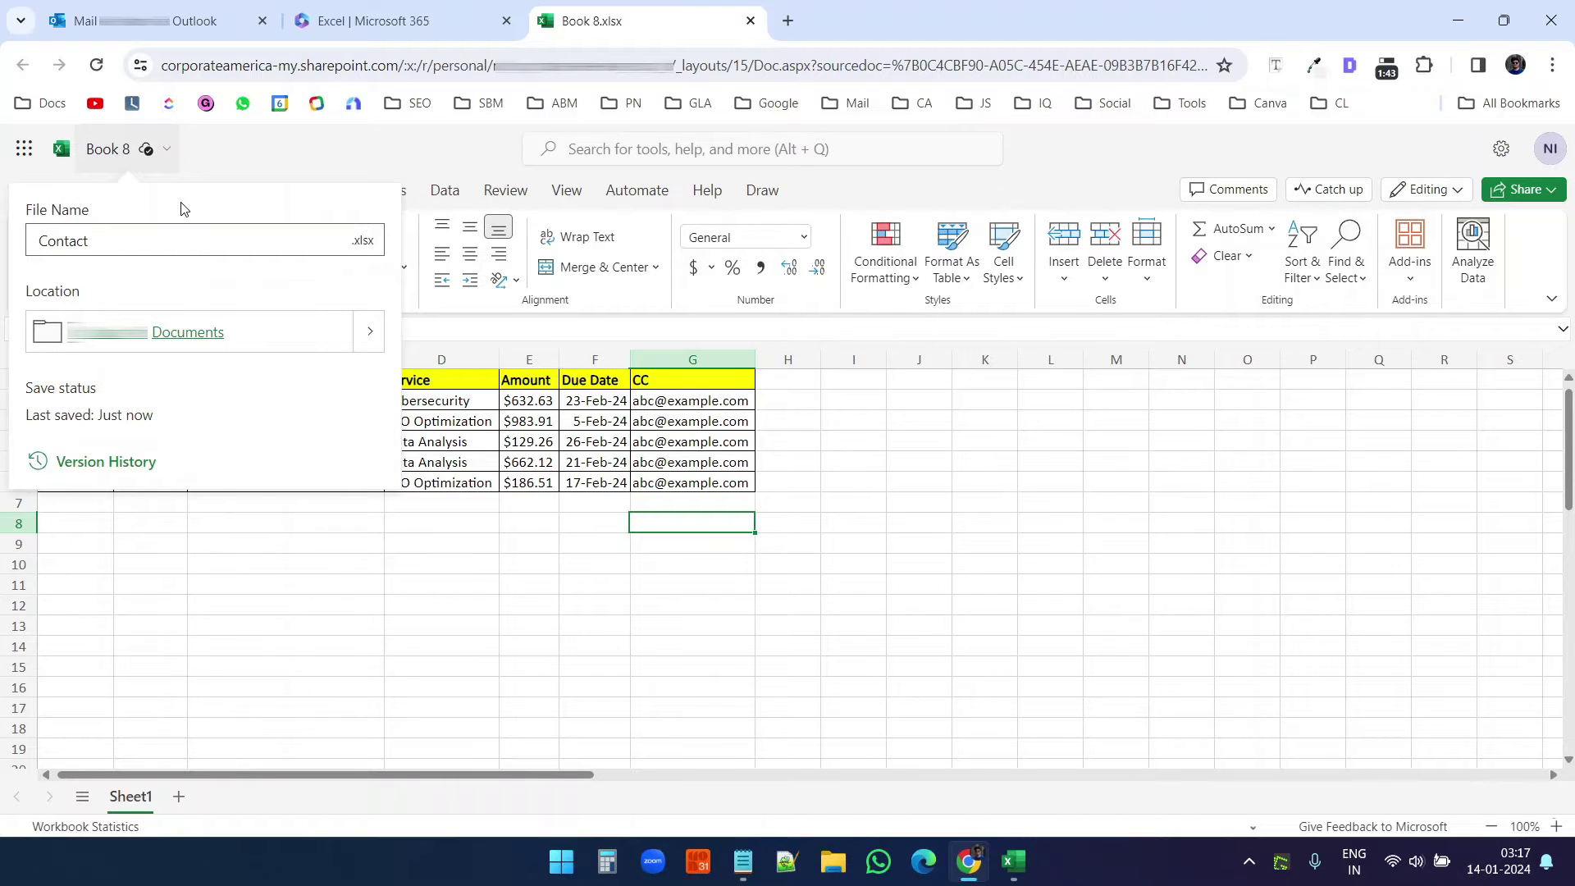
{"action": "type", "text": "s"}
{"action": "key", "text": "Return"}
Step: Format the Due Date column F to show four-digit years, then select the whole table
{"action": "left_click", "coordinate": [602, 359]}
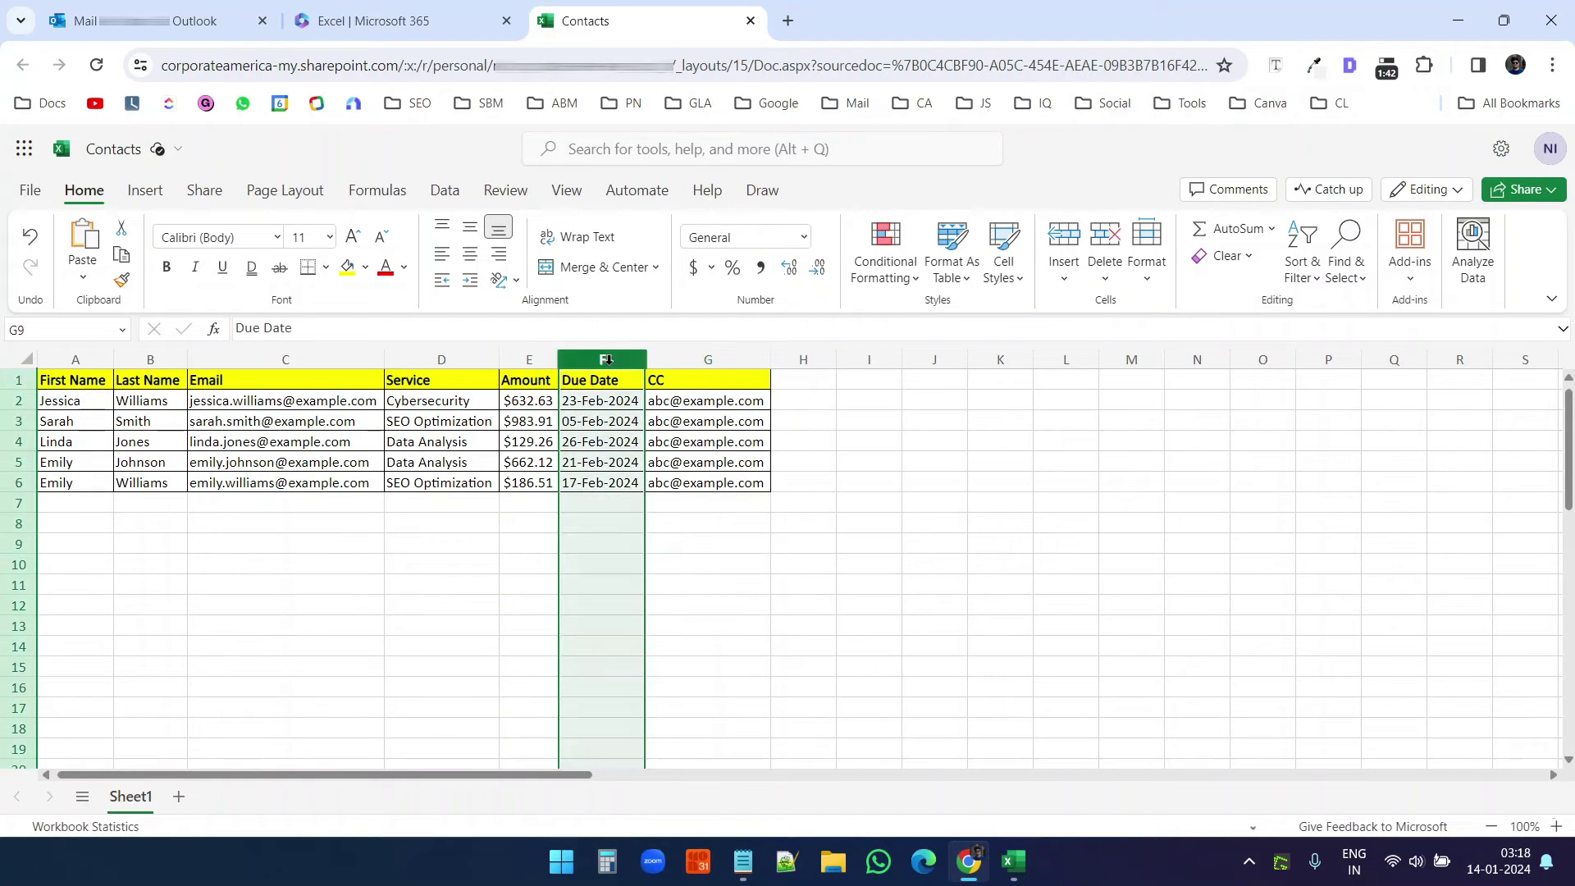
{"action": "left_click", "coordinate": [620, 443]}
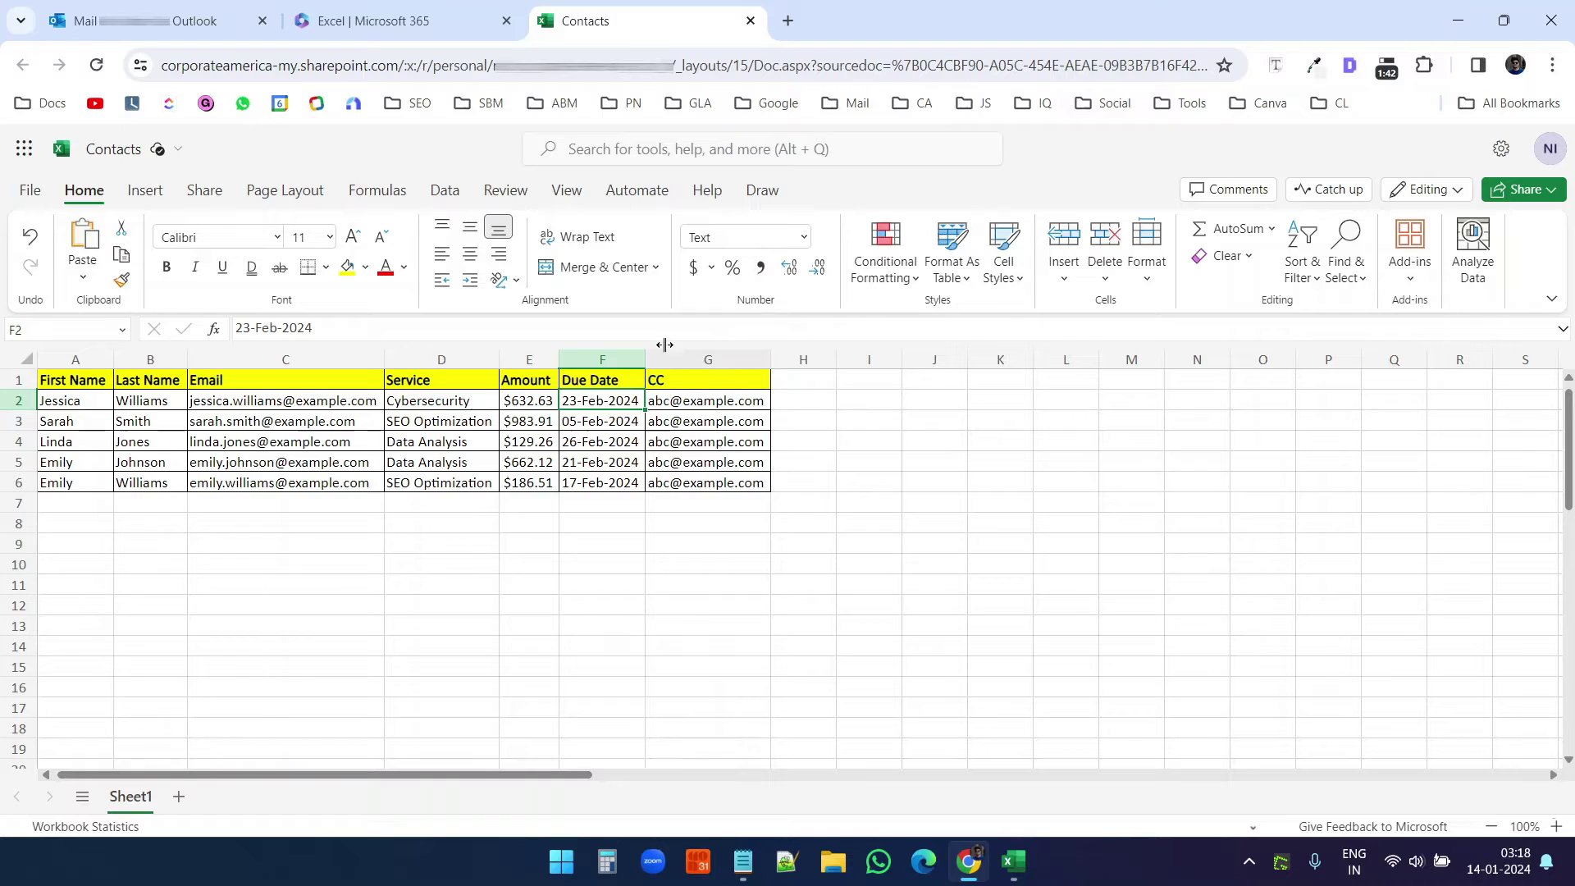
{"action": "left_click", "coordinate": [606, 360]}
{"action": "left_click", "coordinate": [805, 237]}
{"action": "left_click", "coordinate": [673, 523]}
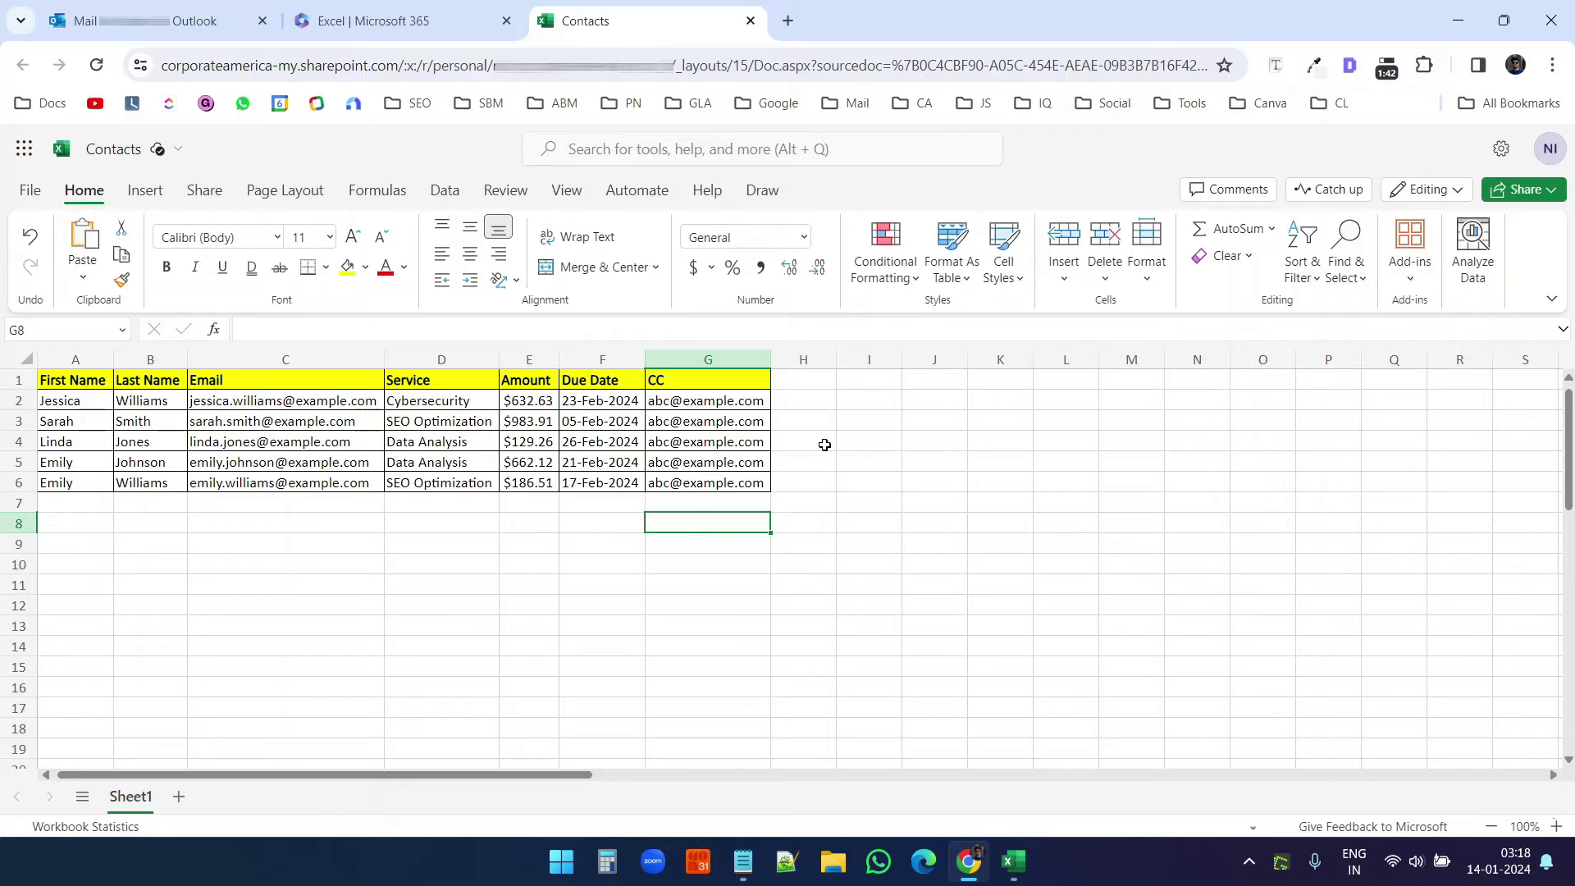
{"action": "left_click_drag", "start_coordinate": [97, 384], "coordinate": [713, 478]}
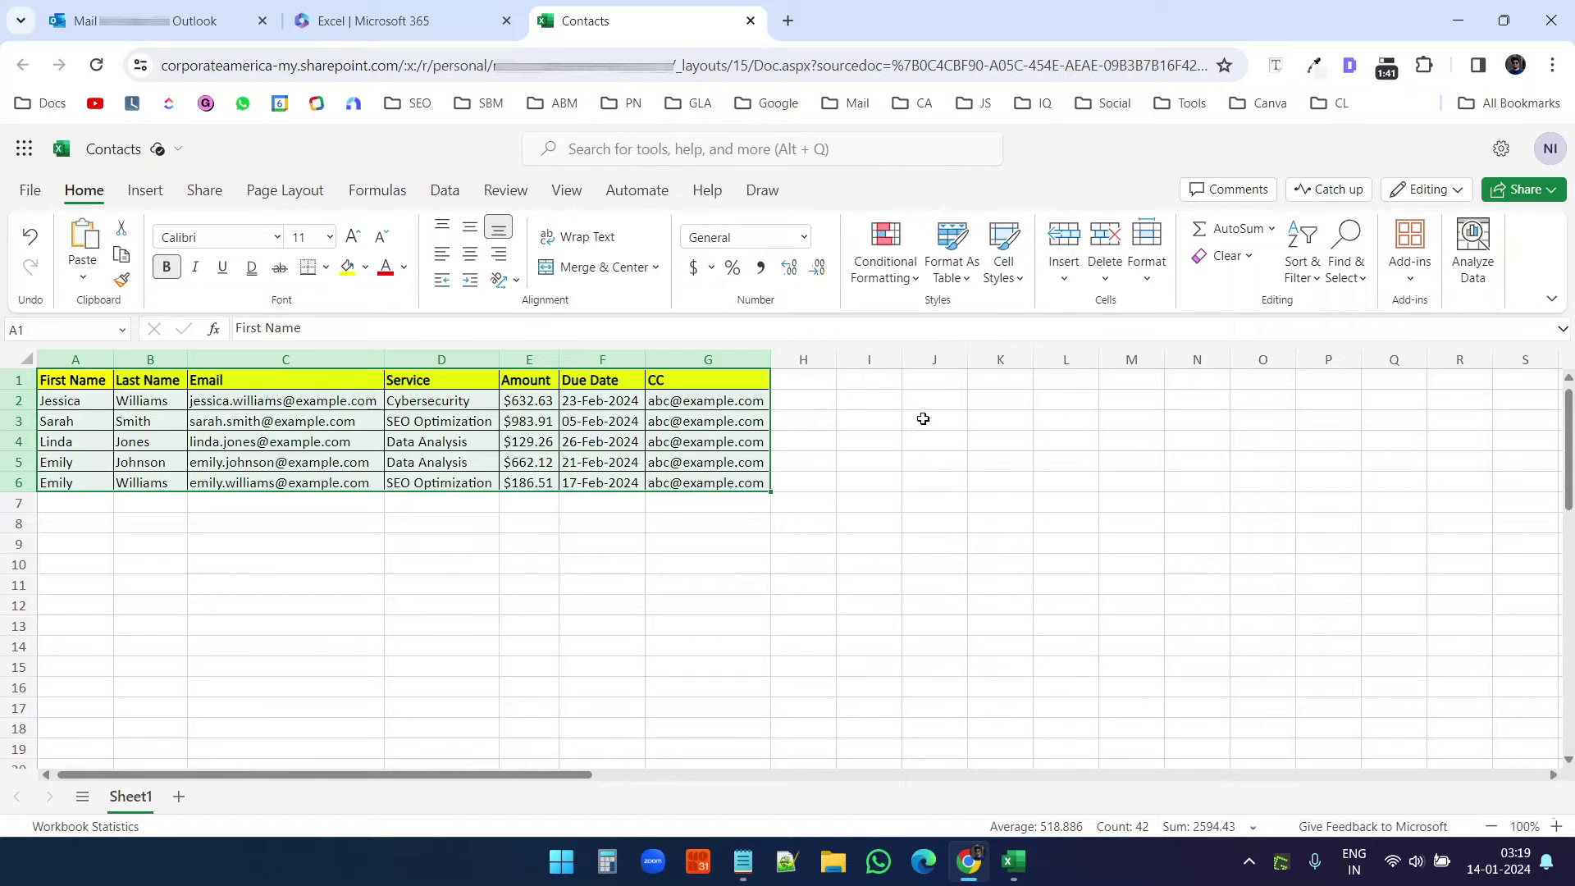
Step: Format A1:G6 as a light blue banded table with headers
{"action": "left_click", "coordinate": [968, 279]}
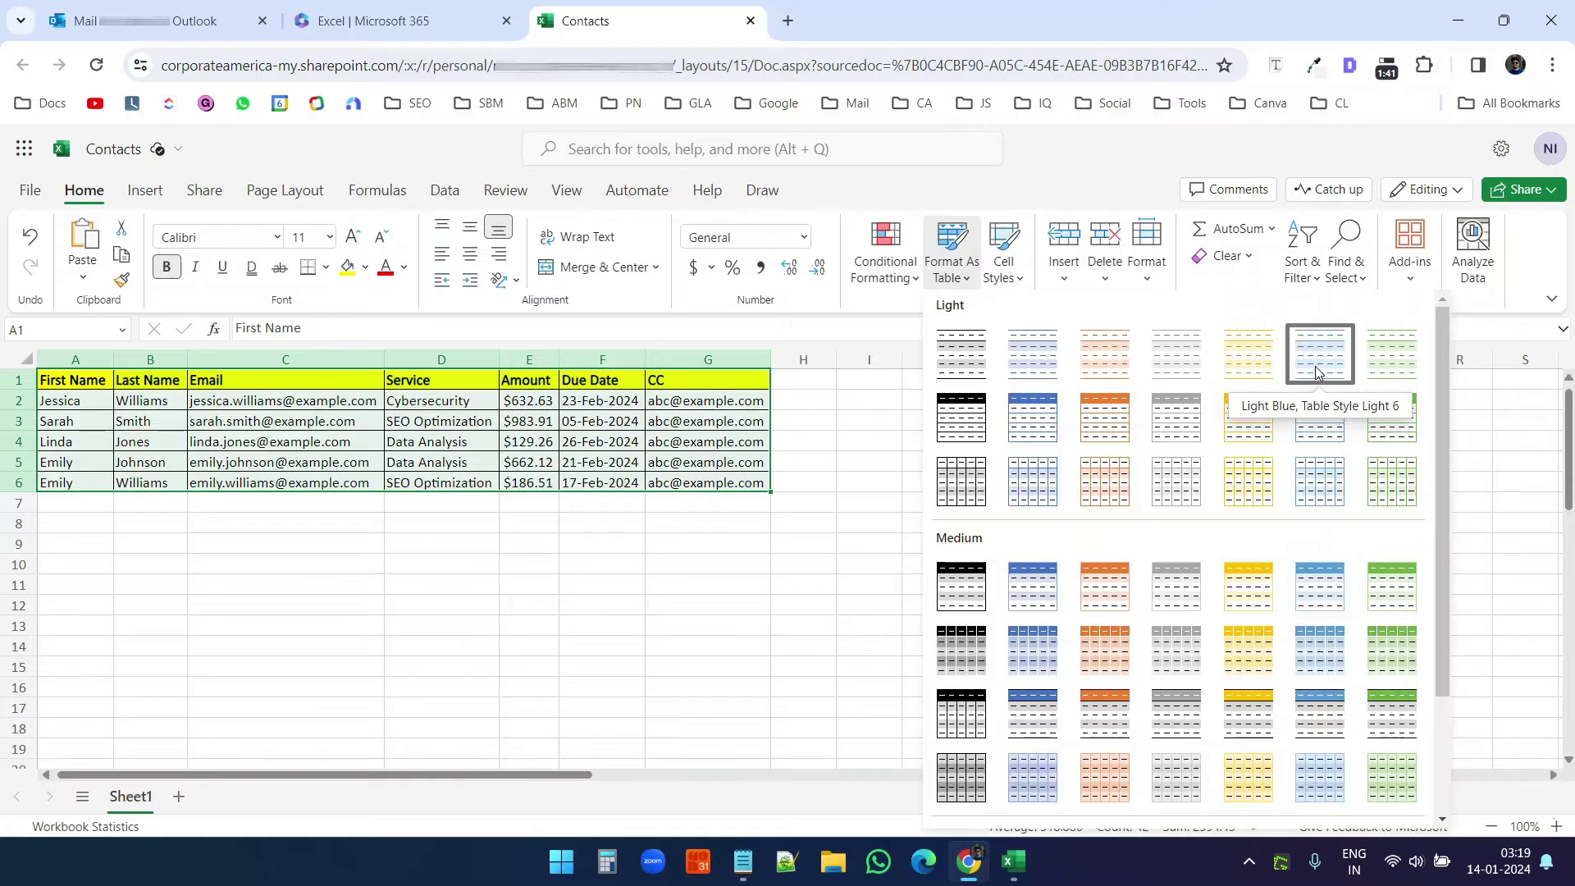
{"action": "left_click", "coordinate": [1318, 370]}
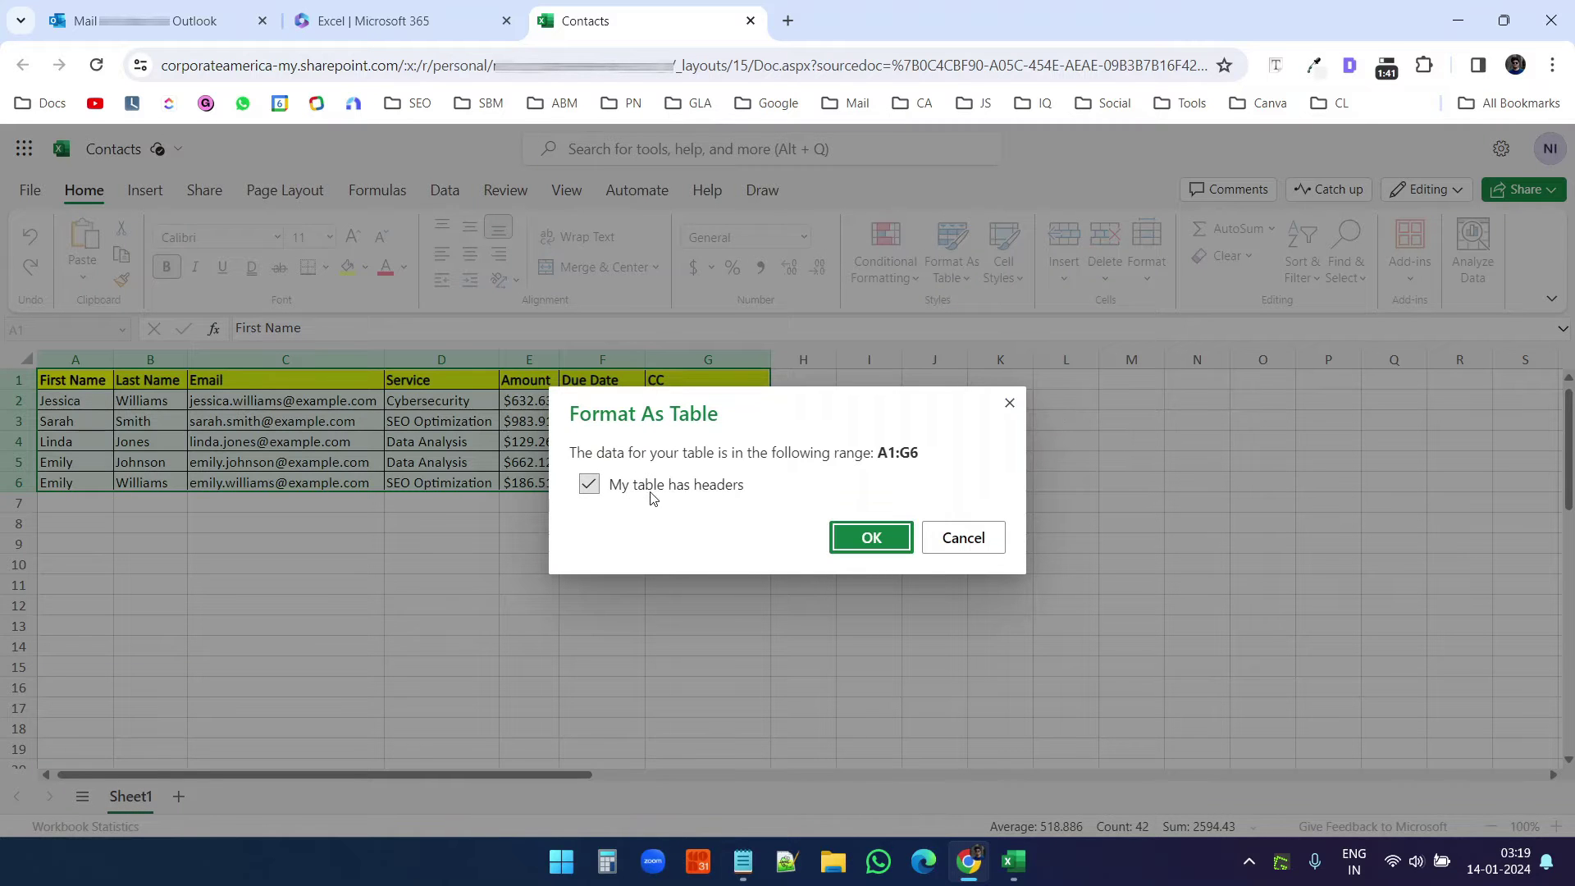
{"action": "left_click", "coordinate": [874, 538]}
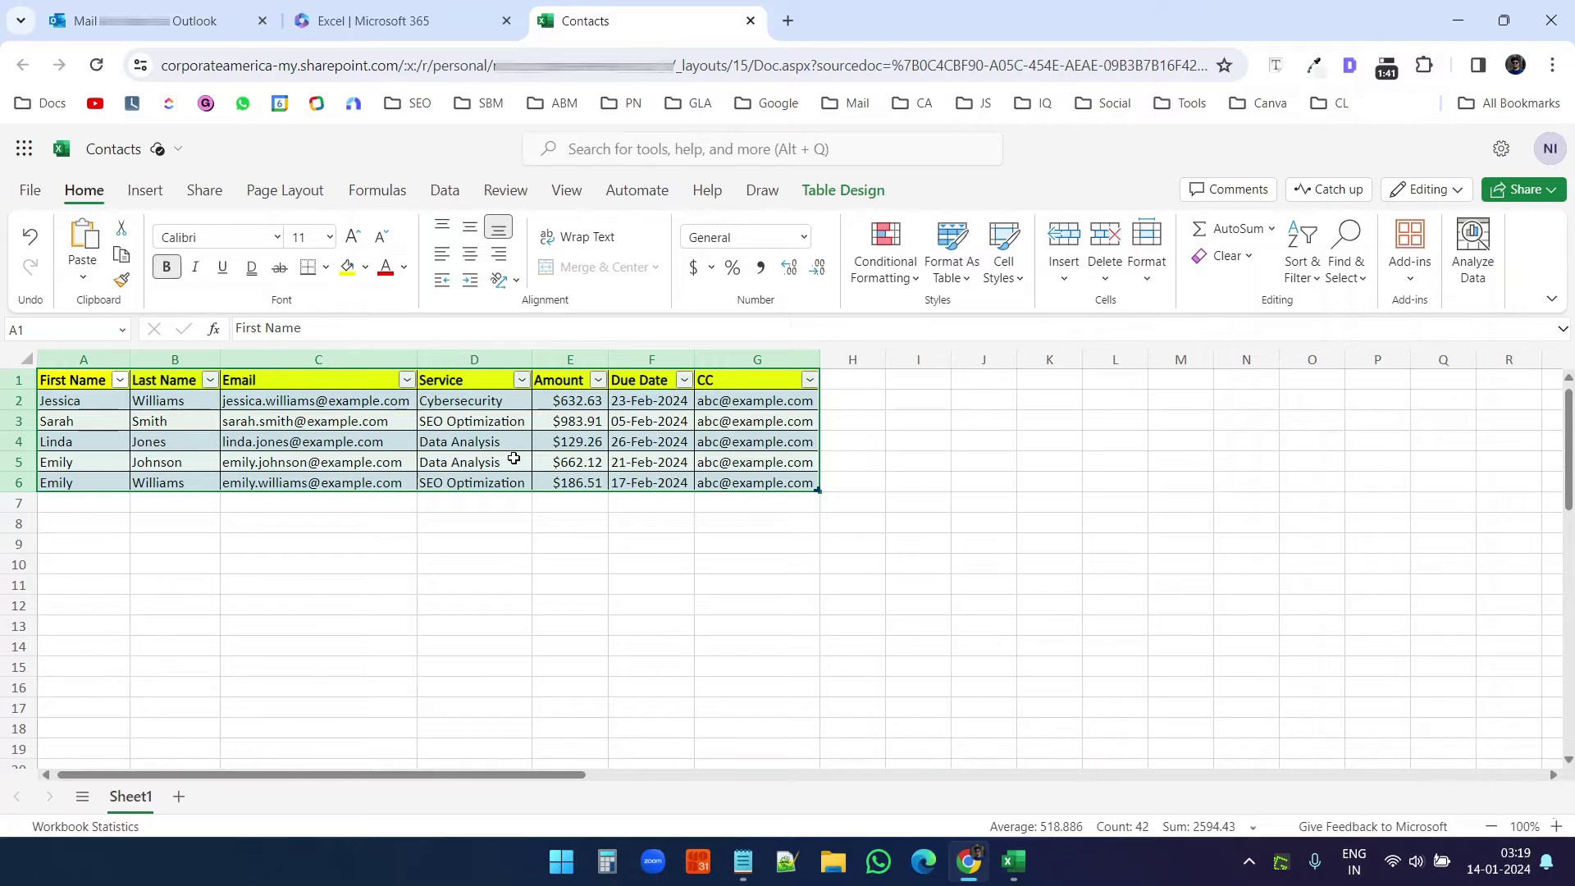
Step: Rename the table from Table1 to 'MailMergeContacts'
{"action": "left_click", "coordinate": [843, 190]}
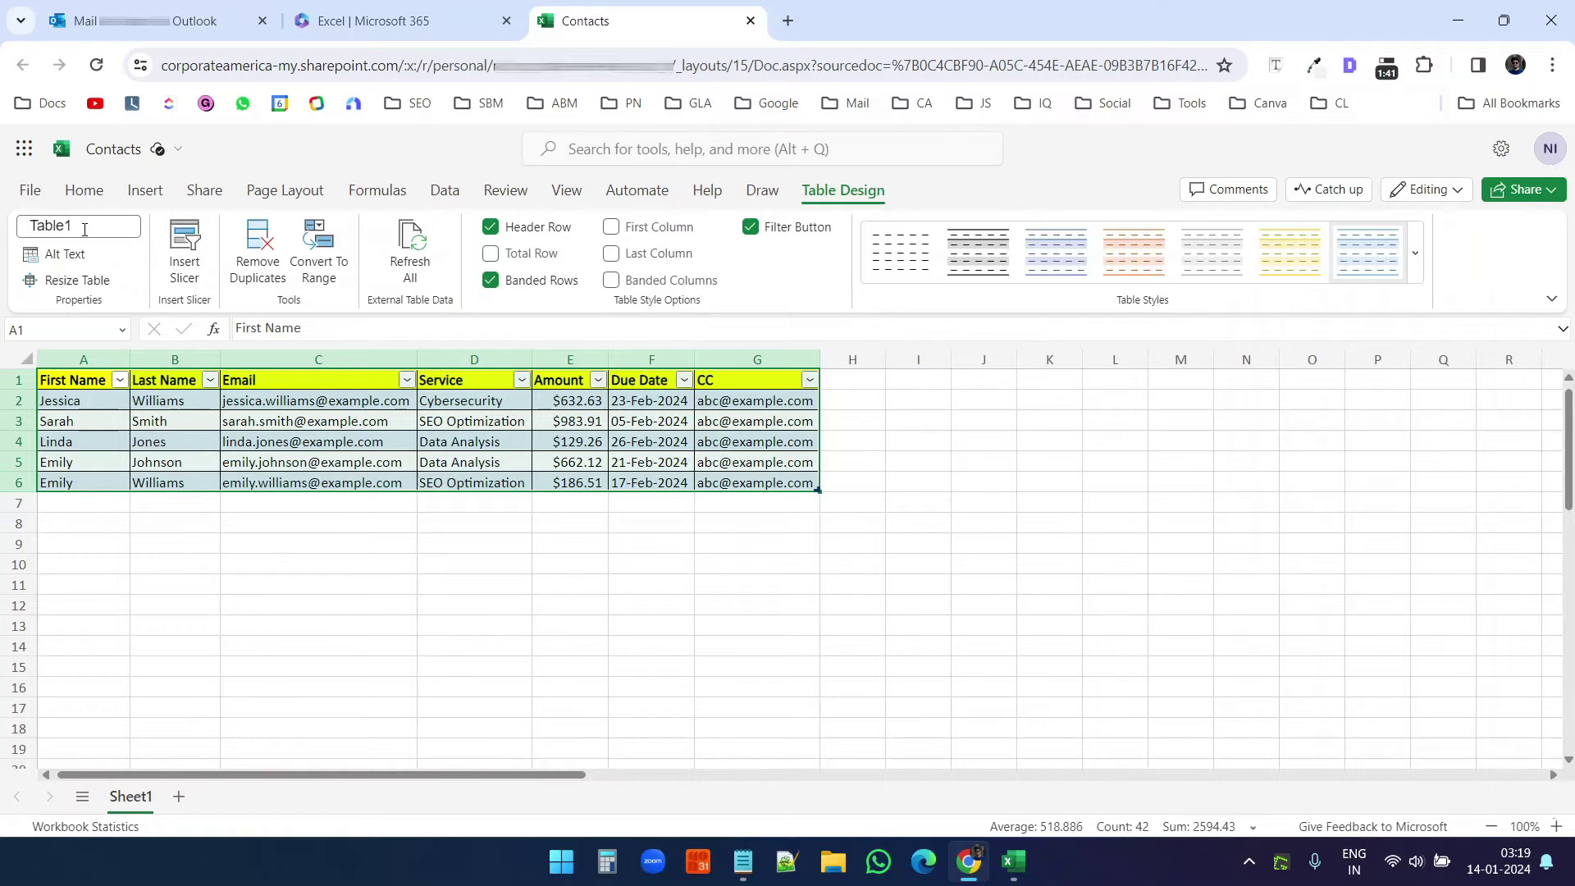
{"action": "left_click", "coordinate": [91, 226]}
{"action": "type", "text": "MailMergeContacts"}
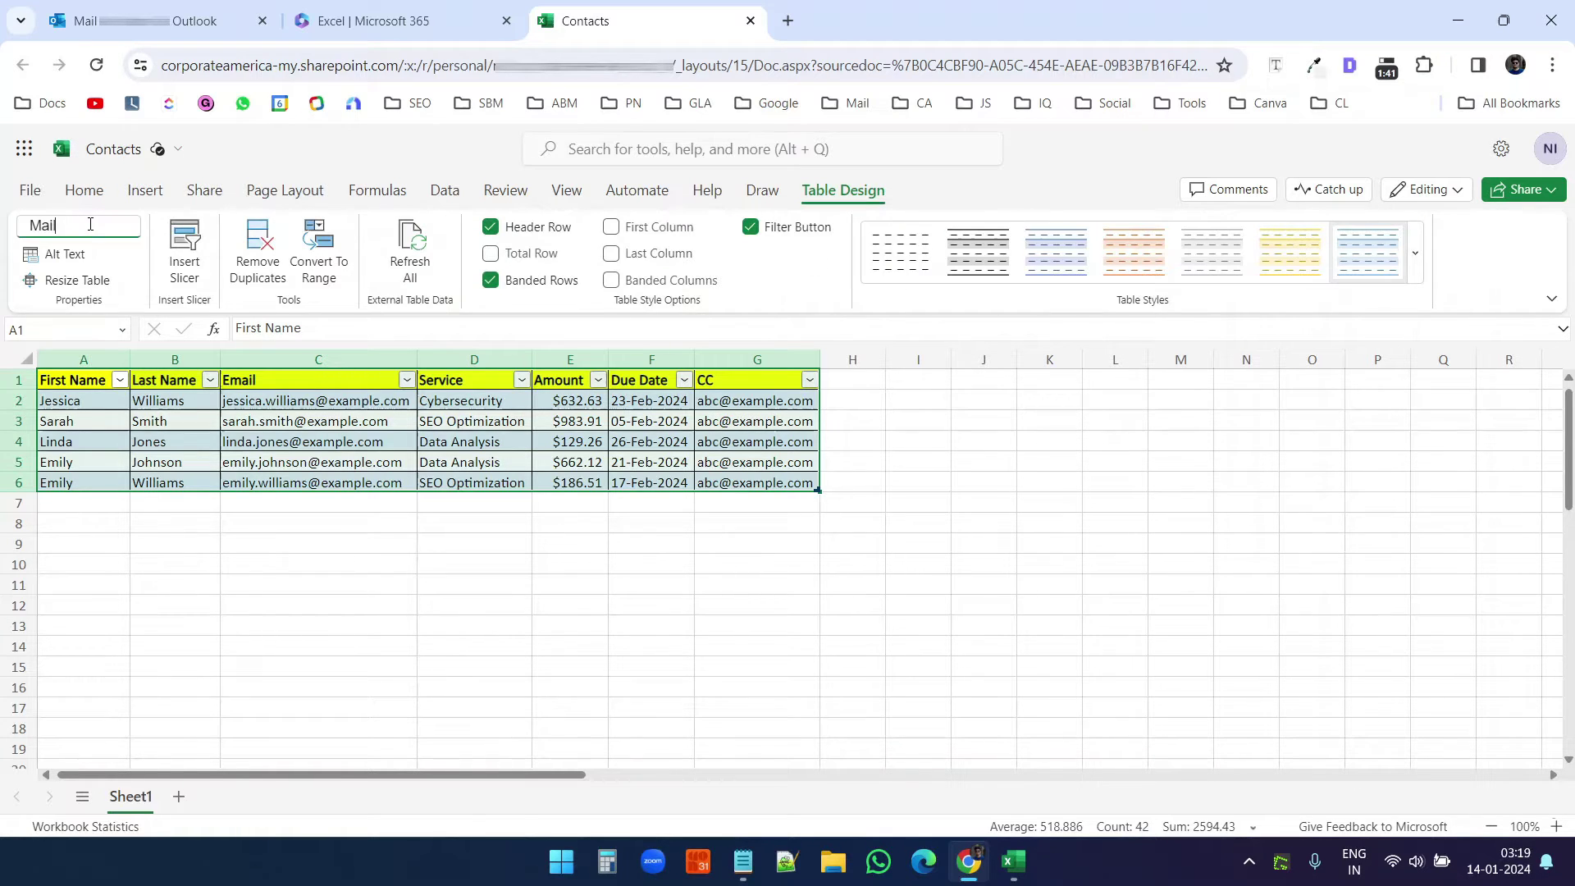
{"action": "key", "text": "Return"}
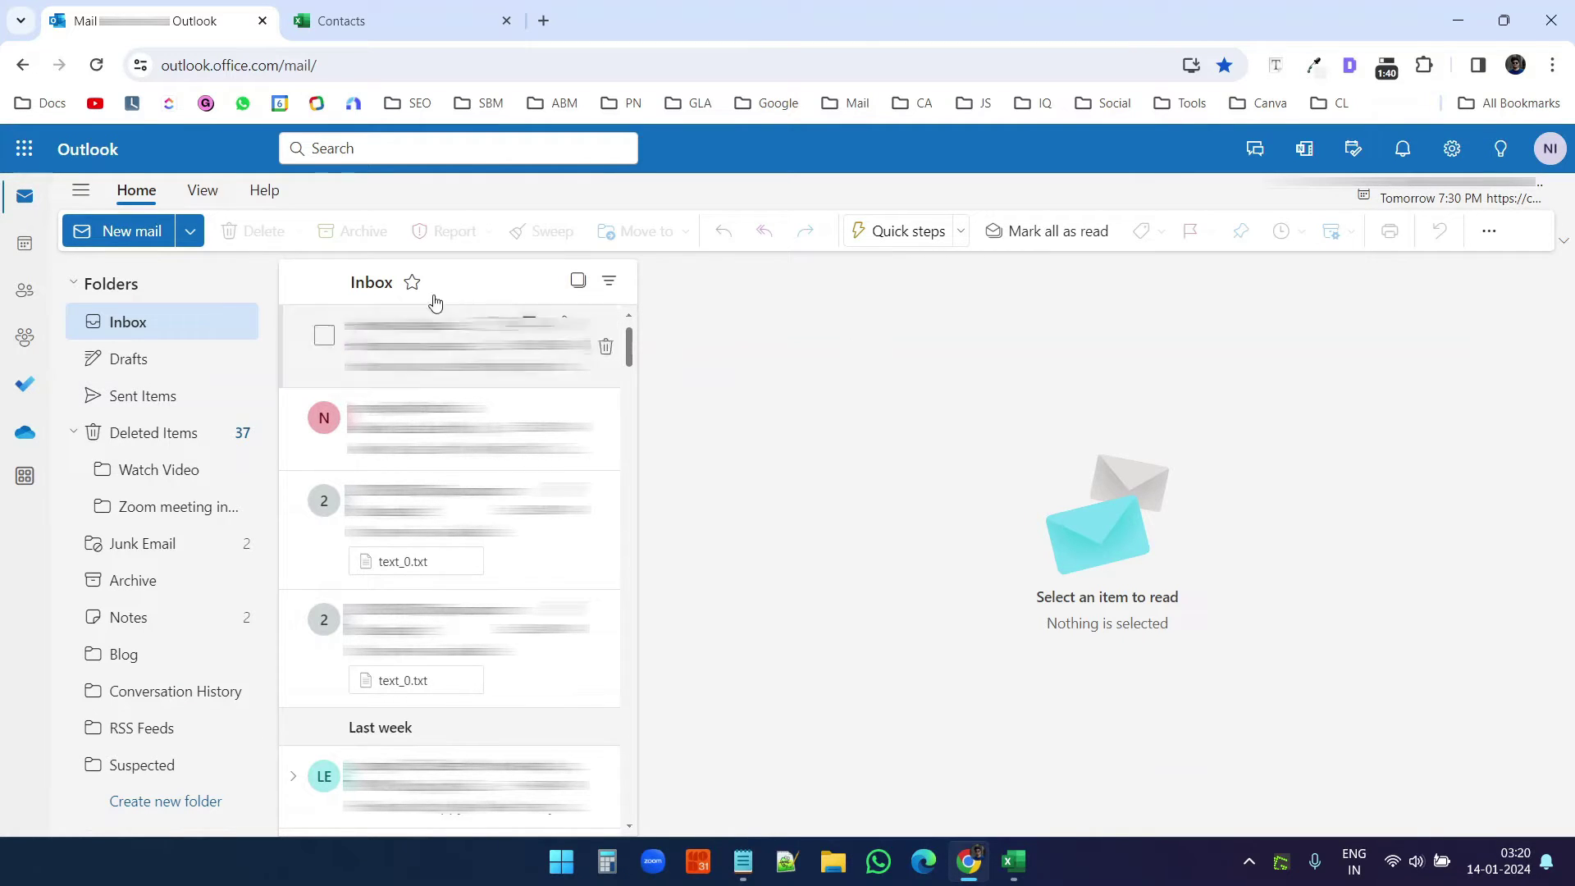
Step: Upload SPORTS DAY.docx to OneDrive Documents, then return to the Outlook tab
{"action": "left_click", "coordinate": [24, 152]}
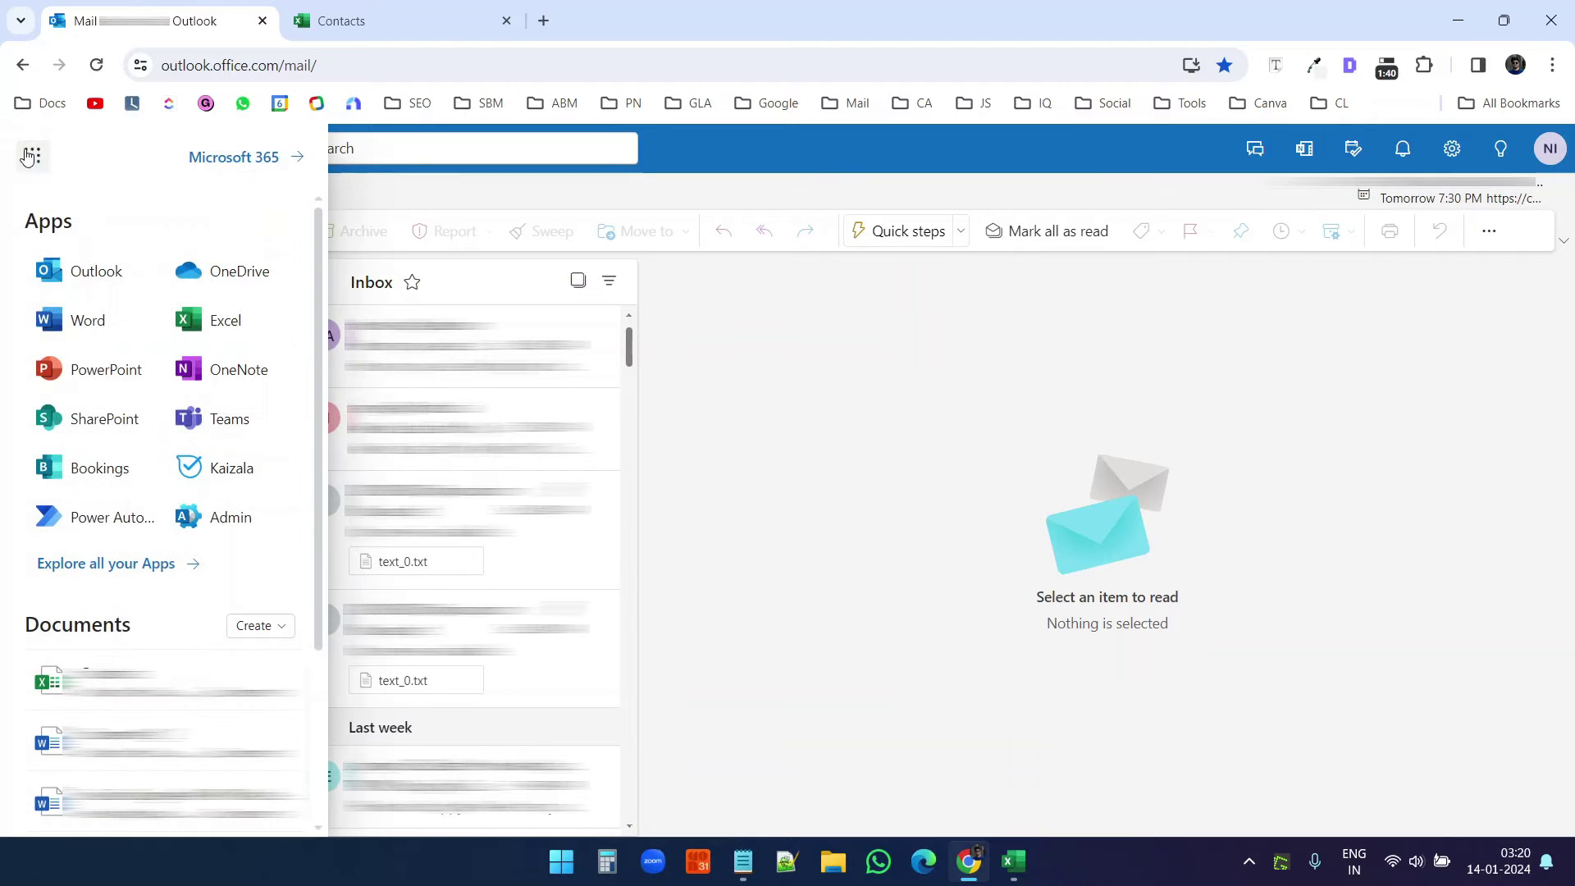
{"action": "left_click", "coordinate": [255, 280]}
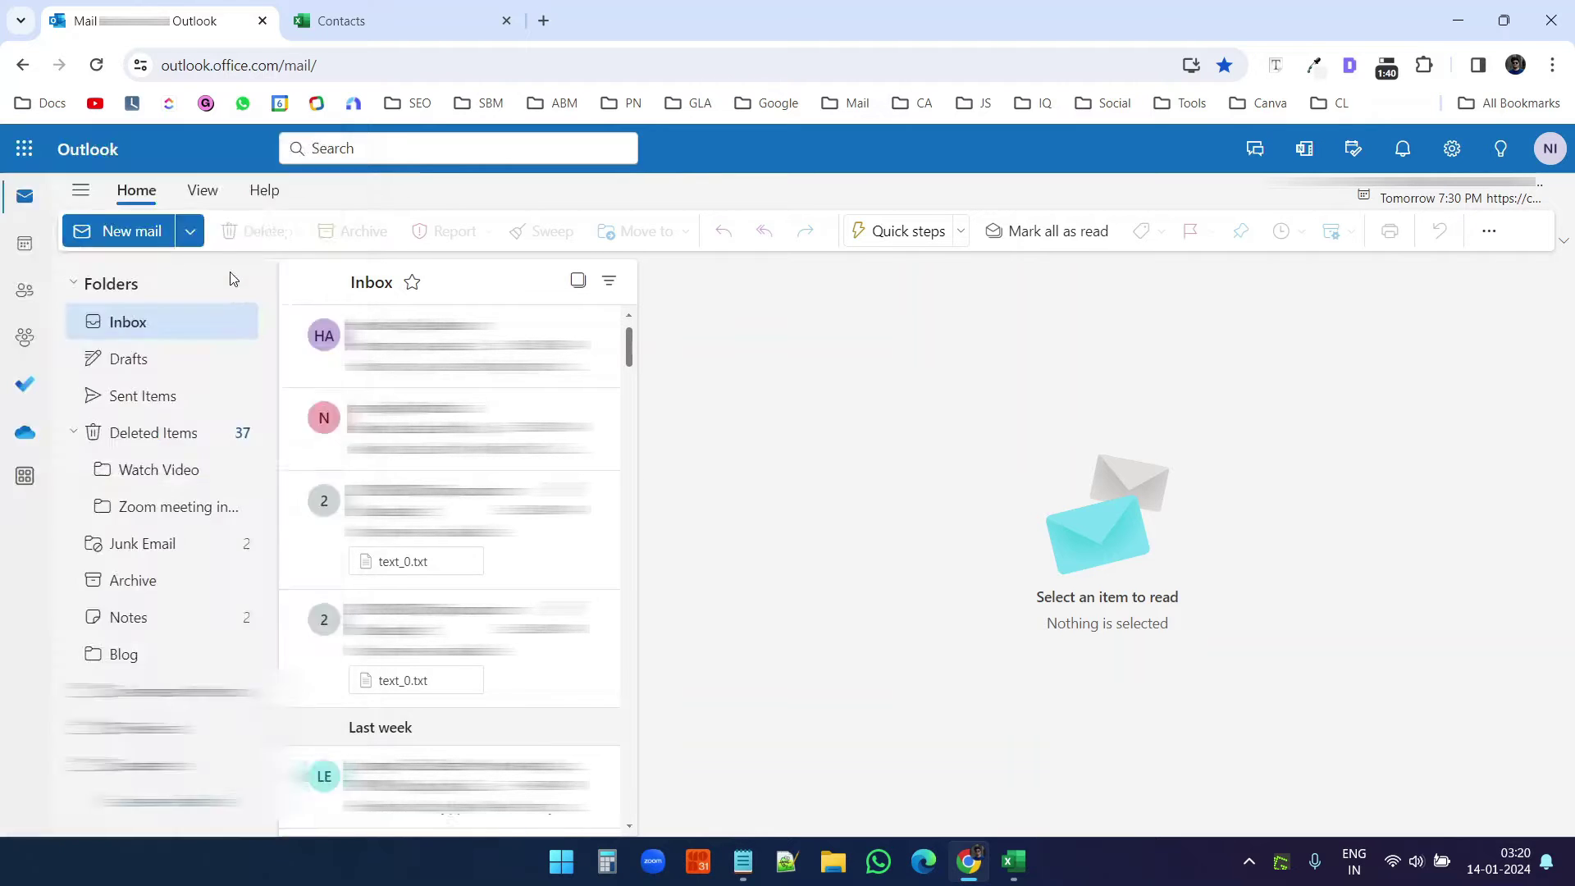
{"action": "left_click", "coordinate": [71, 216]}
{"action": "left_click", "coordinate": [104, 326]}
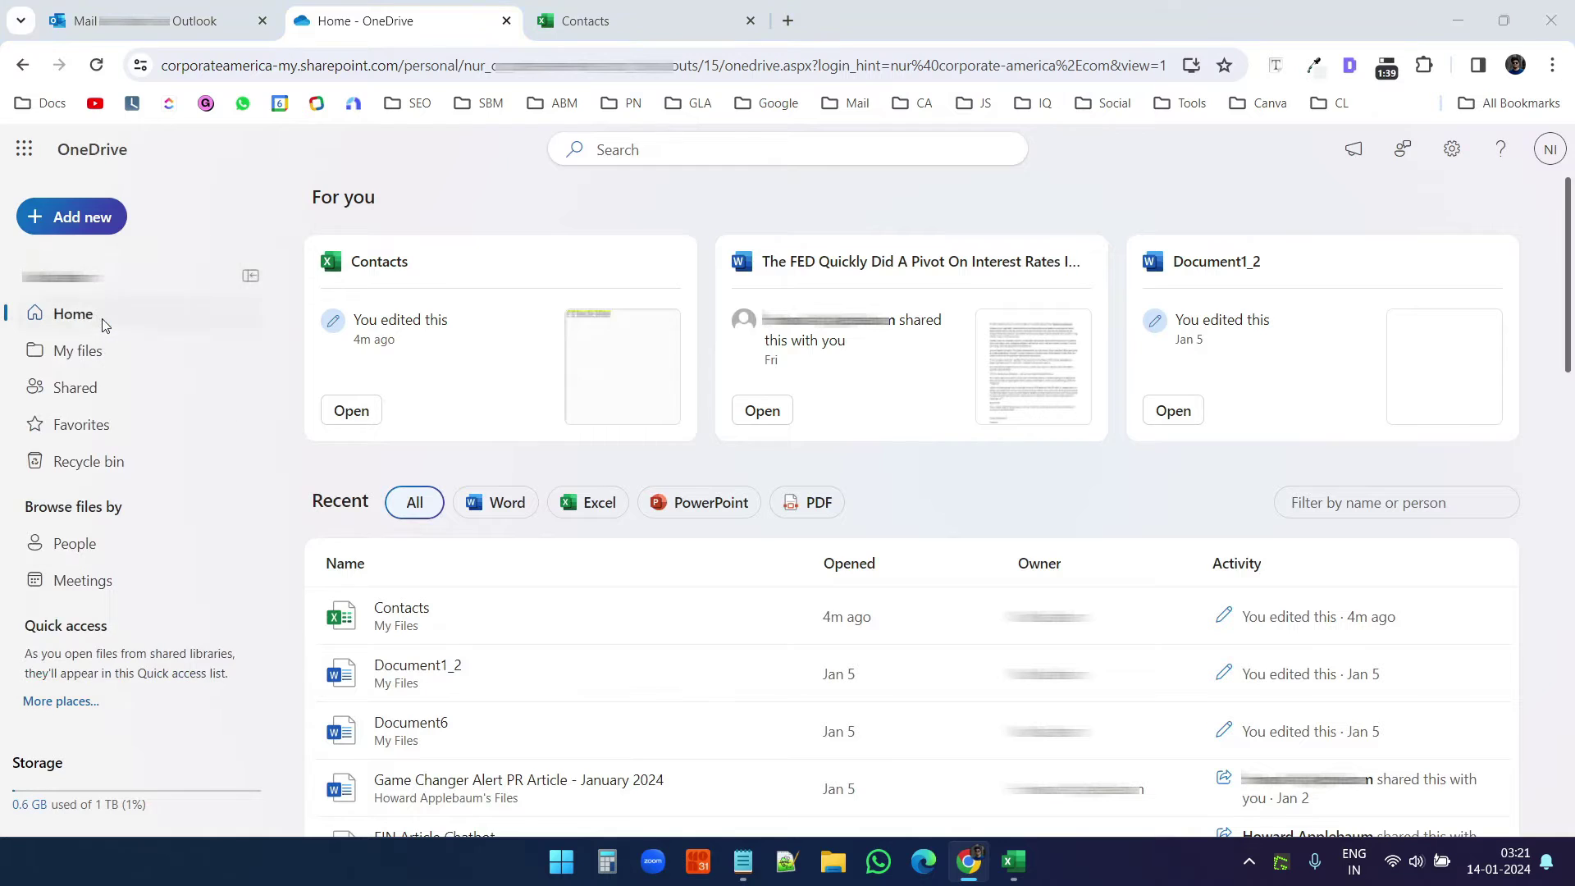
{"action": "double_click", "coordinate": [281, 267]}
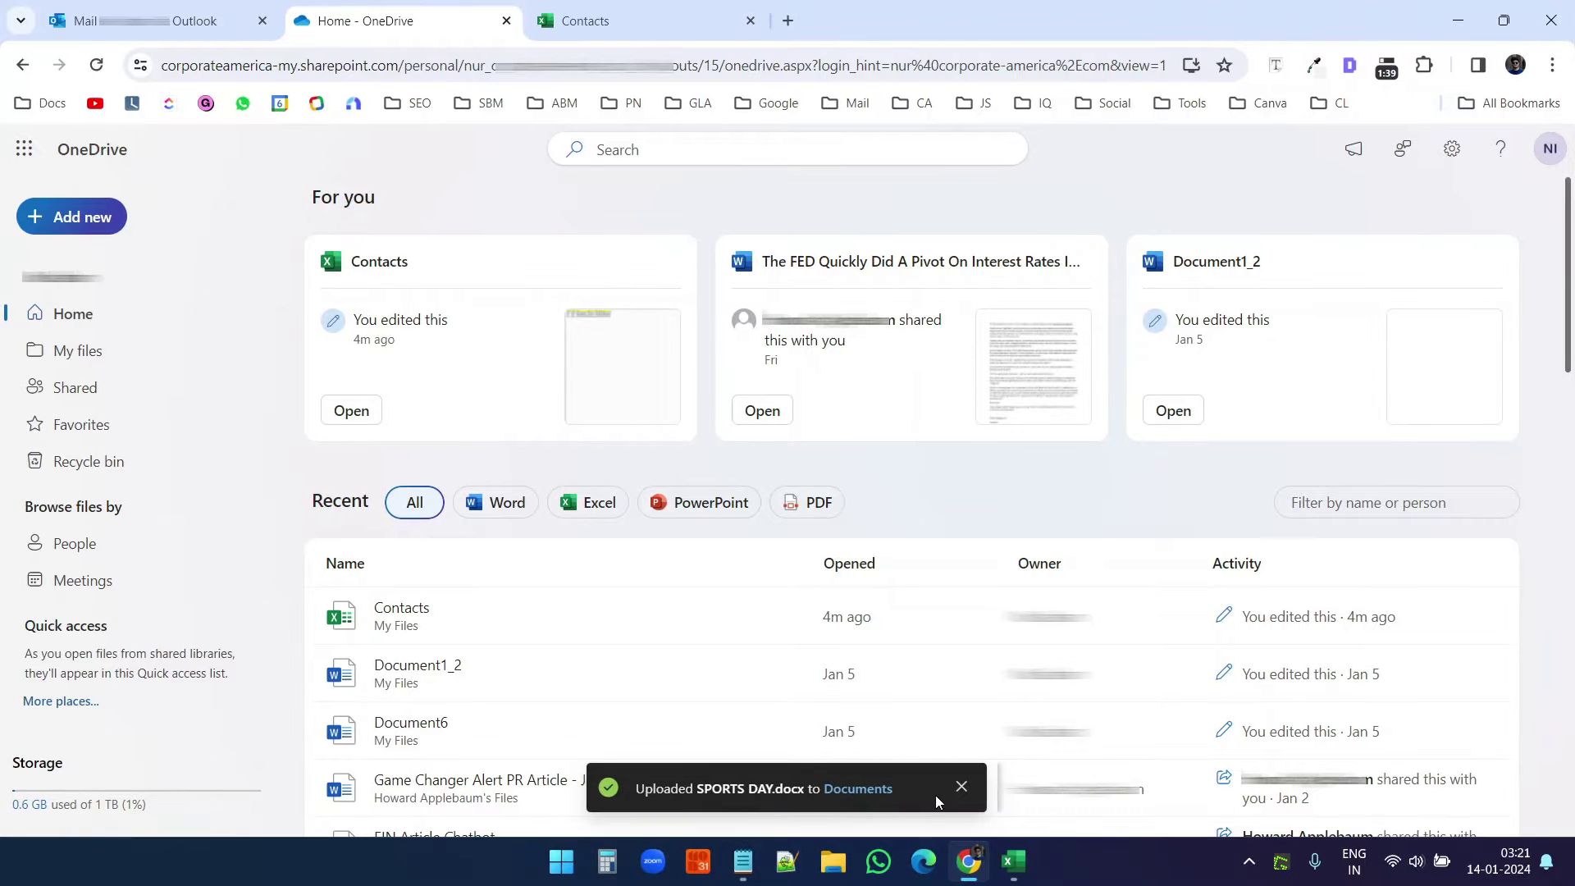
{"action": "left_click", "coordinate": [120, 5]}
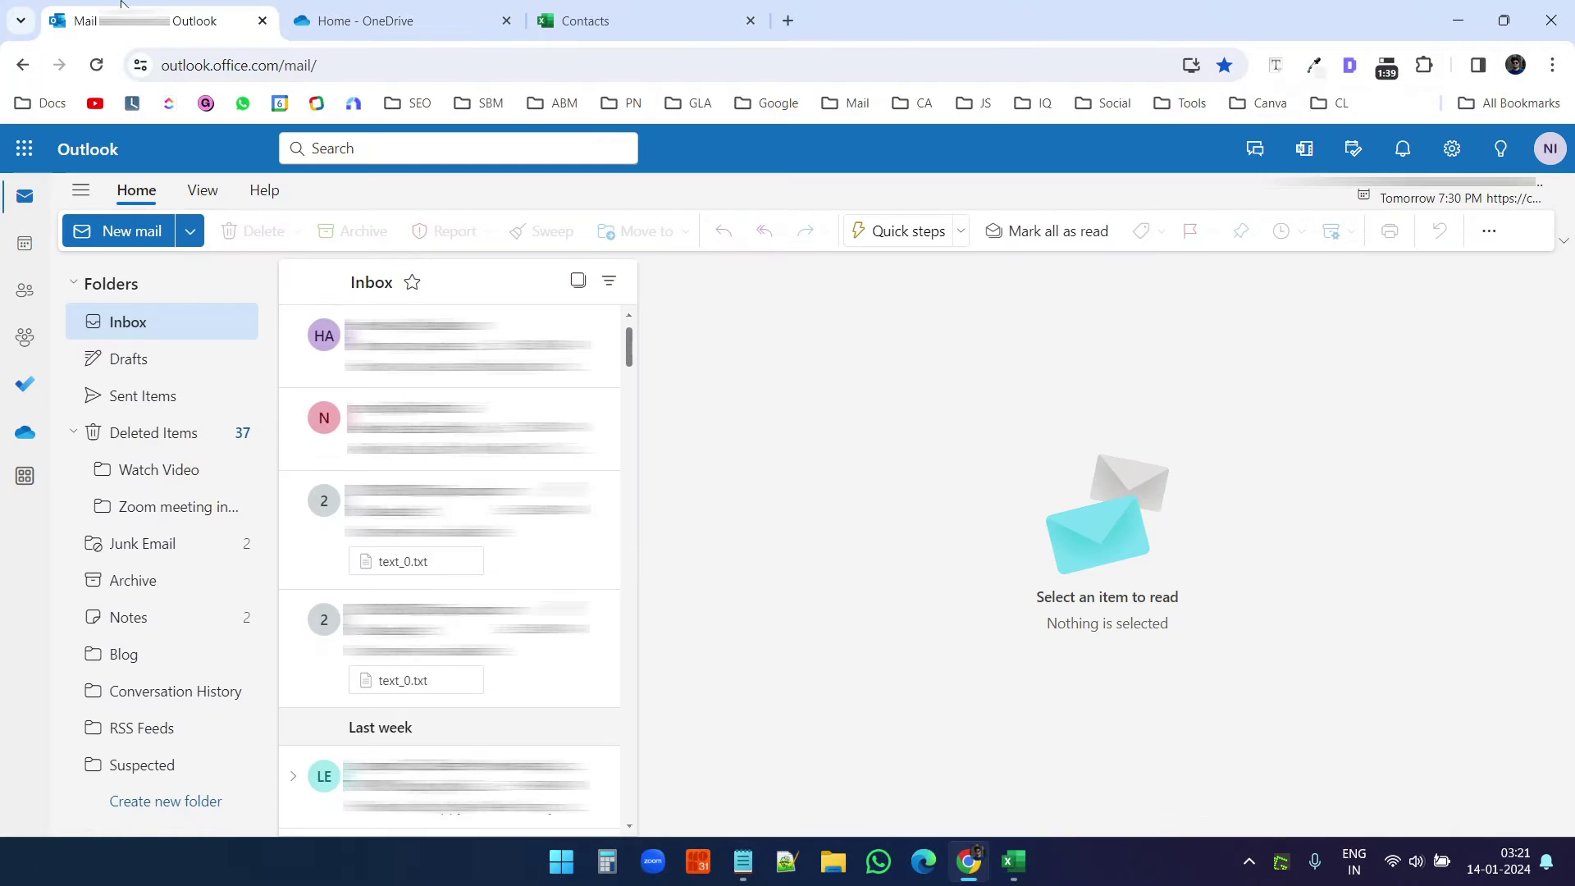
Step: Launch Power Automate from the Outlook app launcher
{"action": "left_click", "coordinate": [25, 149]}
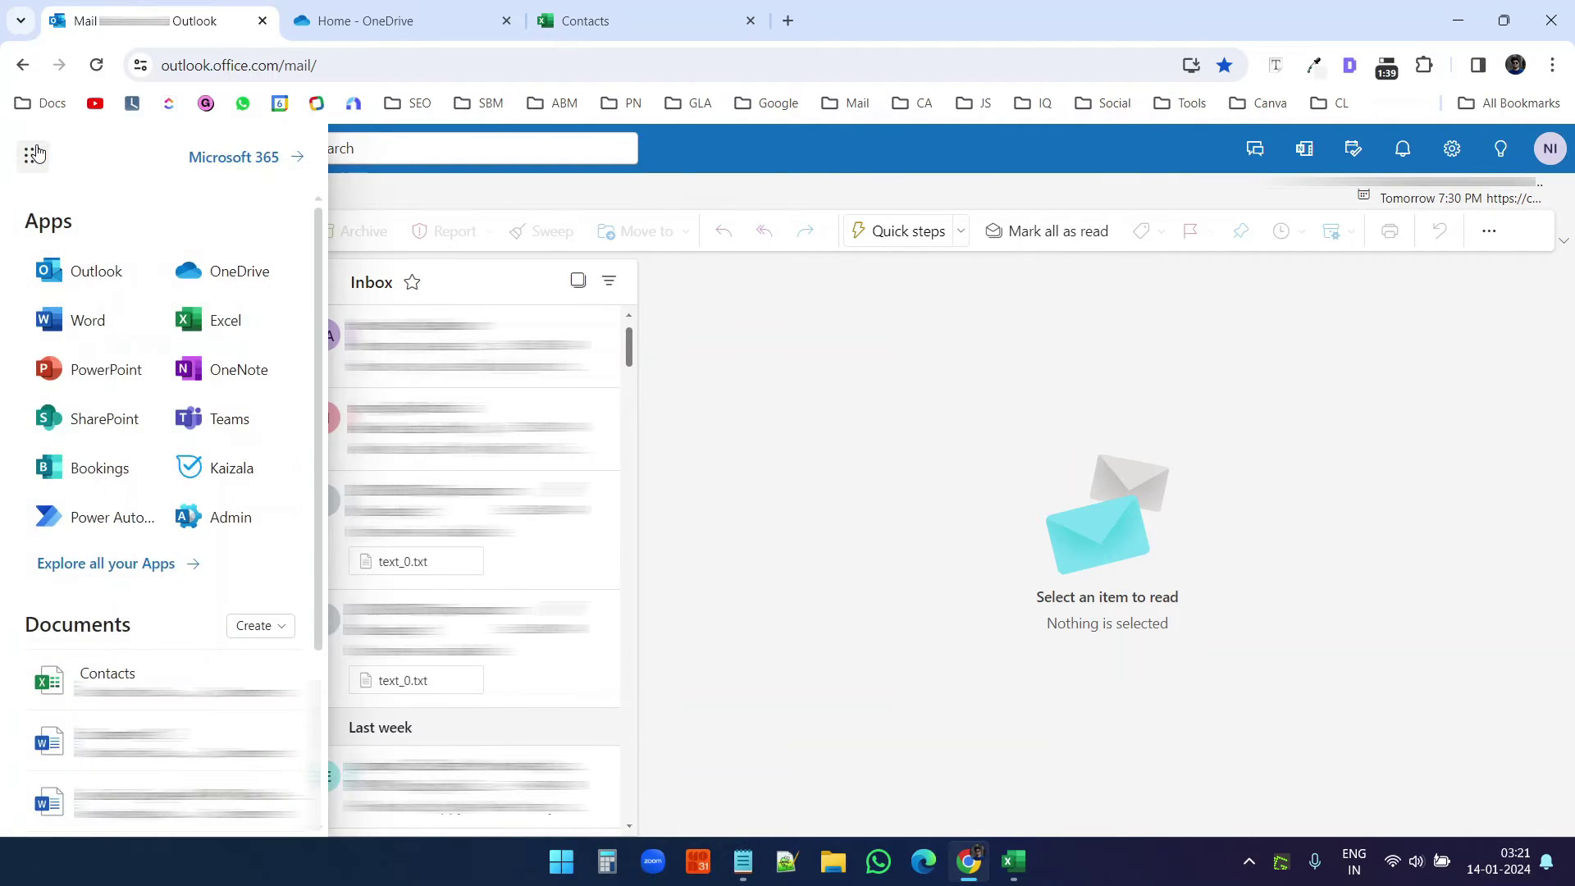
{"action": "left_click", "coordinate": [127, 530]}
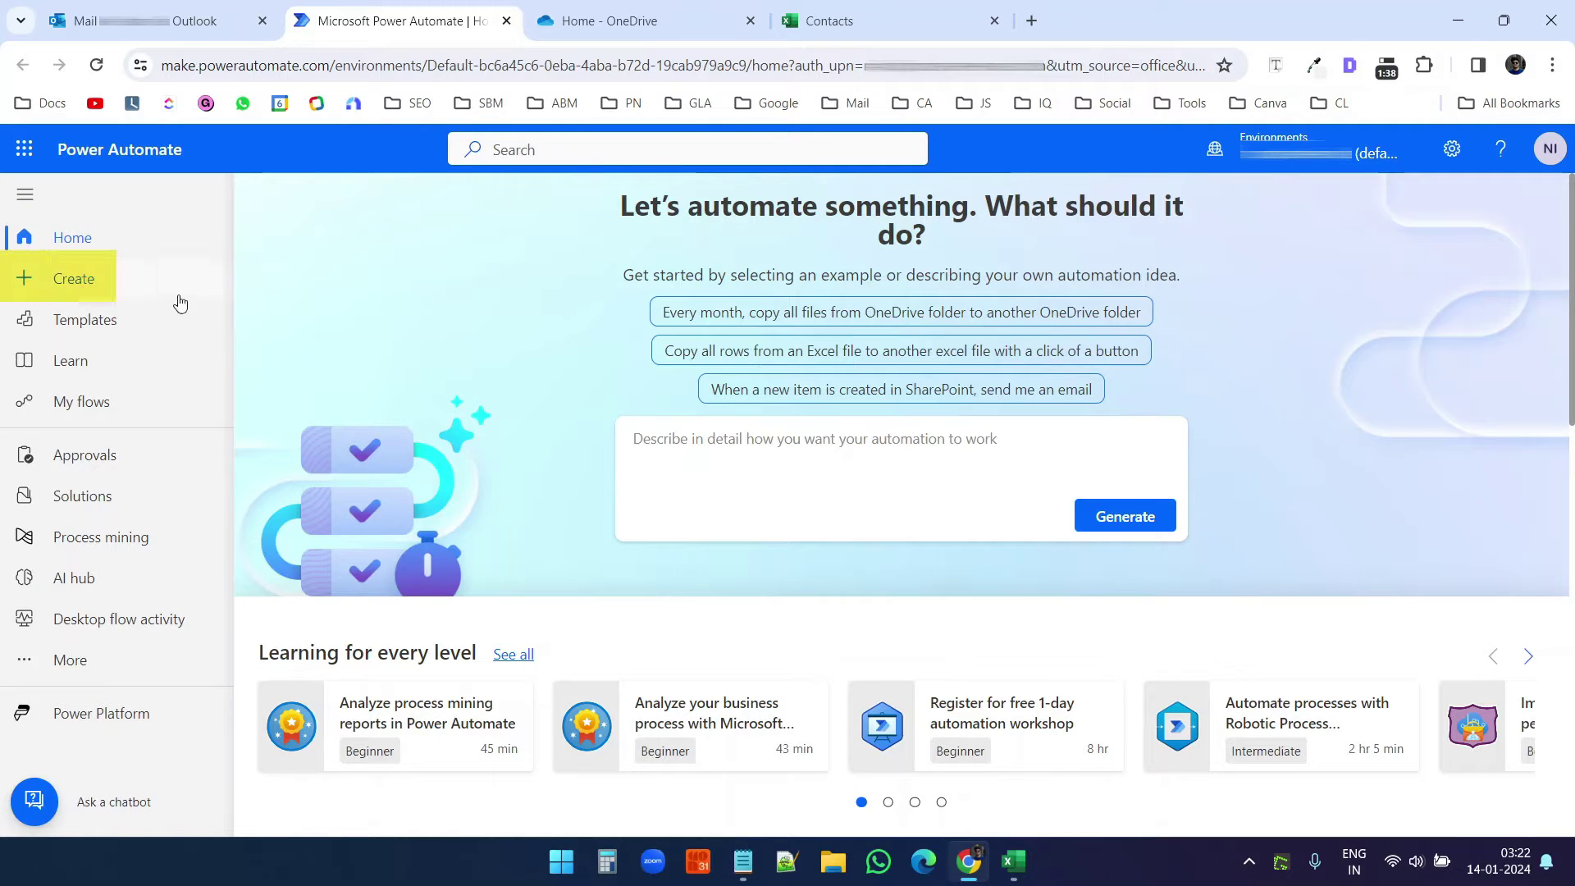
Step: Create an instant cloud flow with the 'Manually trigger a flow' trigger, named 'Mail Merge'
{"action": "left_click", "coordinate": [84, 284]}
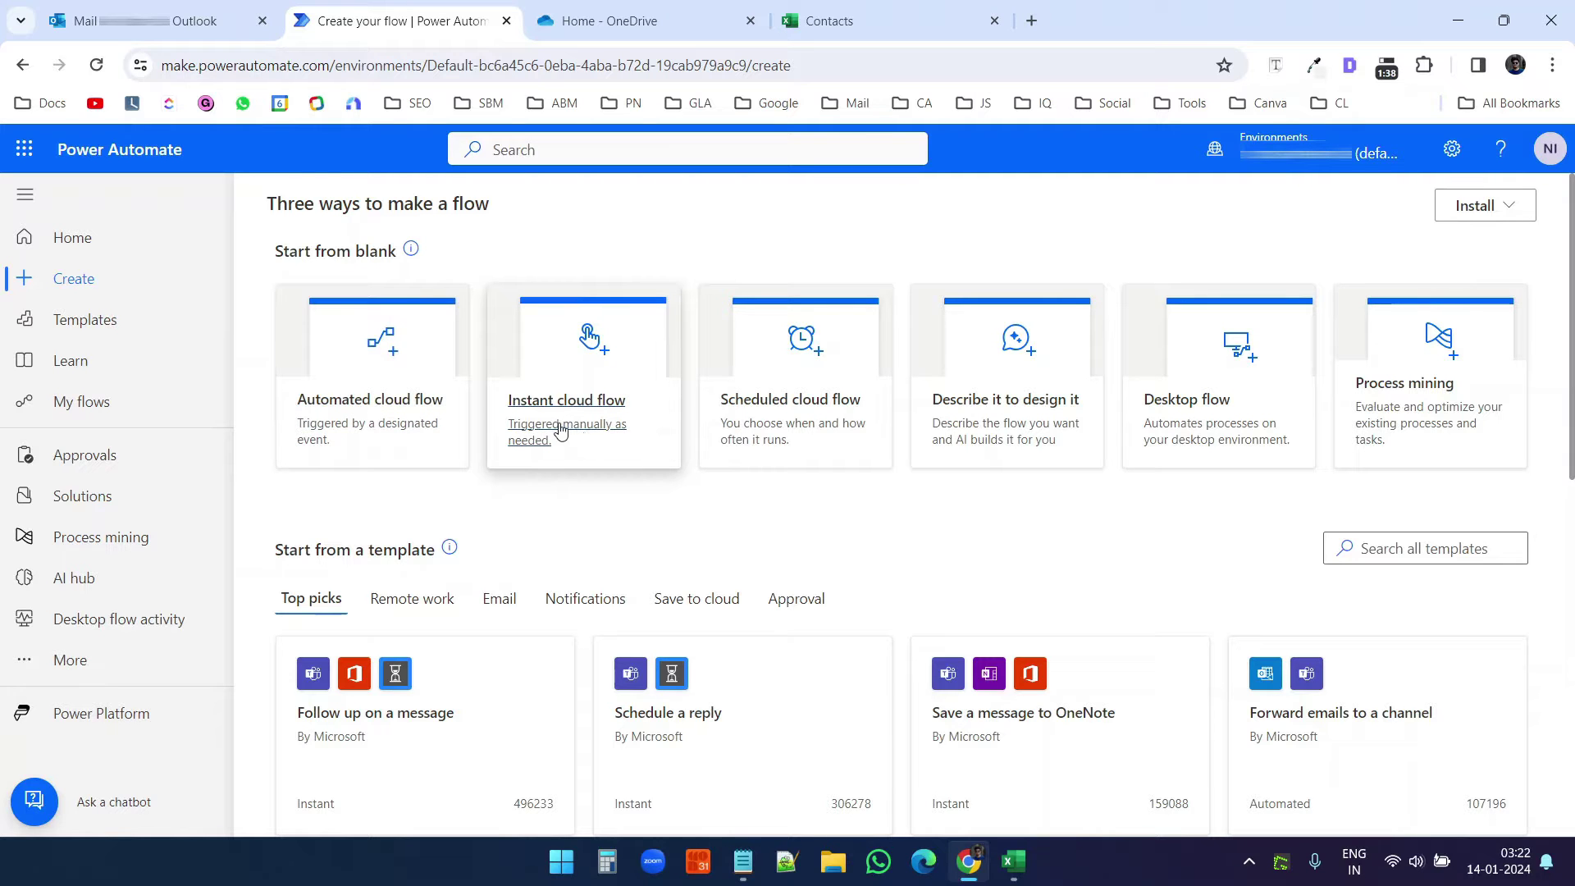
{"action": "left_click", "coordinate": [592, 426]}
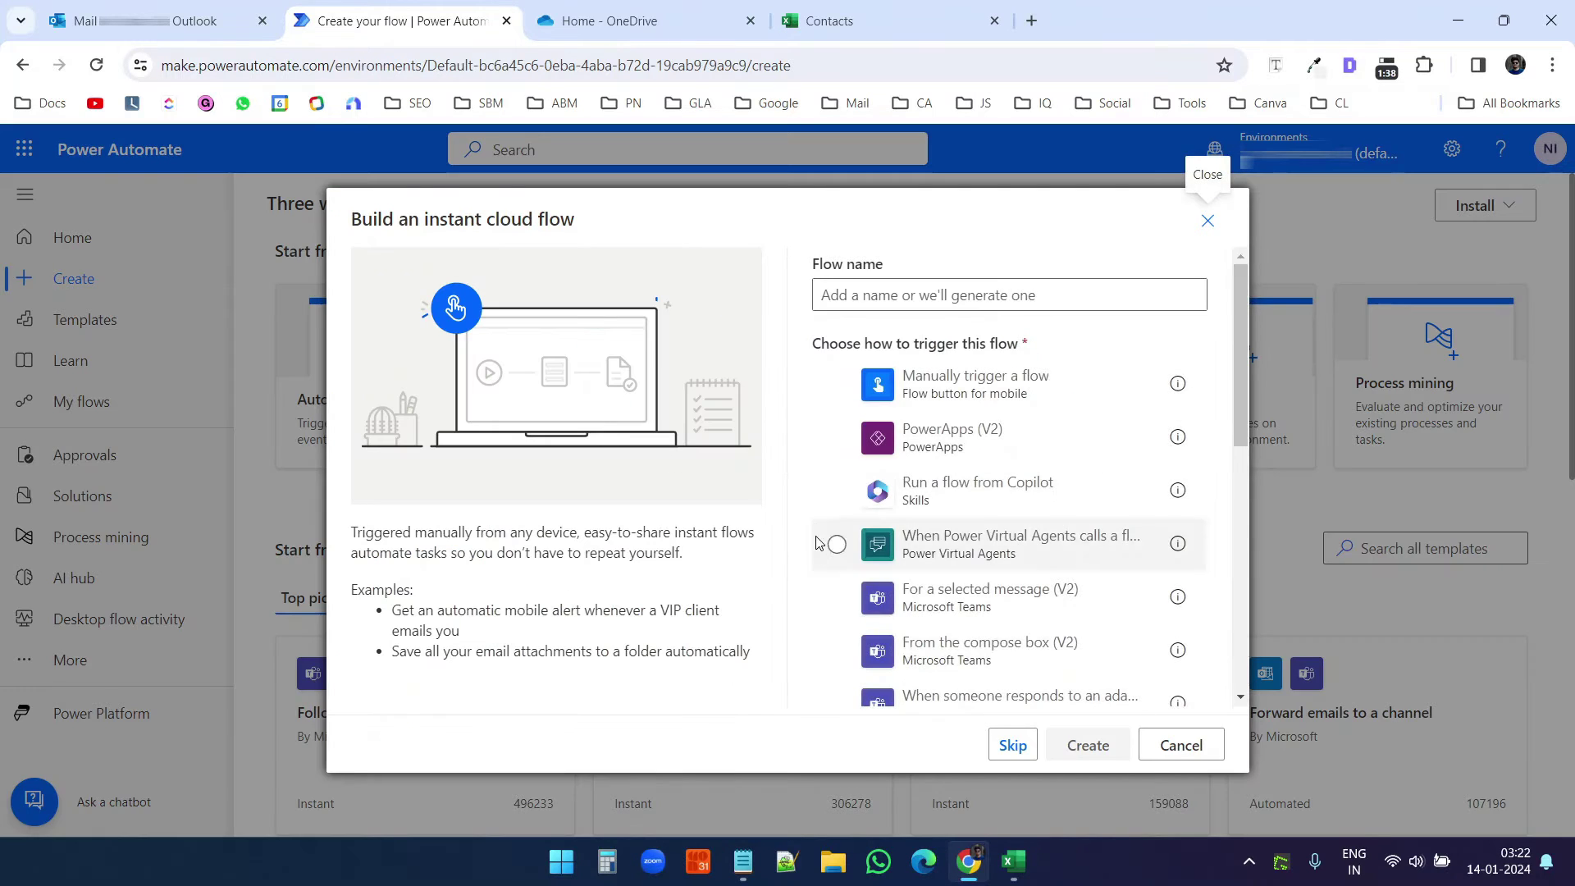
{"action": "left_click", "coordinate": [915, 394]}
{"action": "left_click", "coordinate": [1101, 752]}
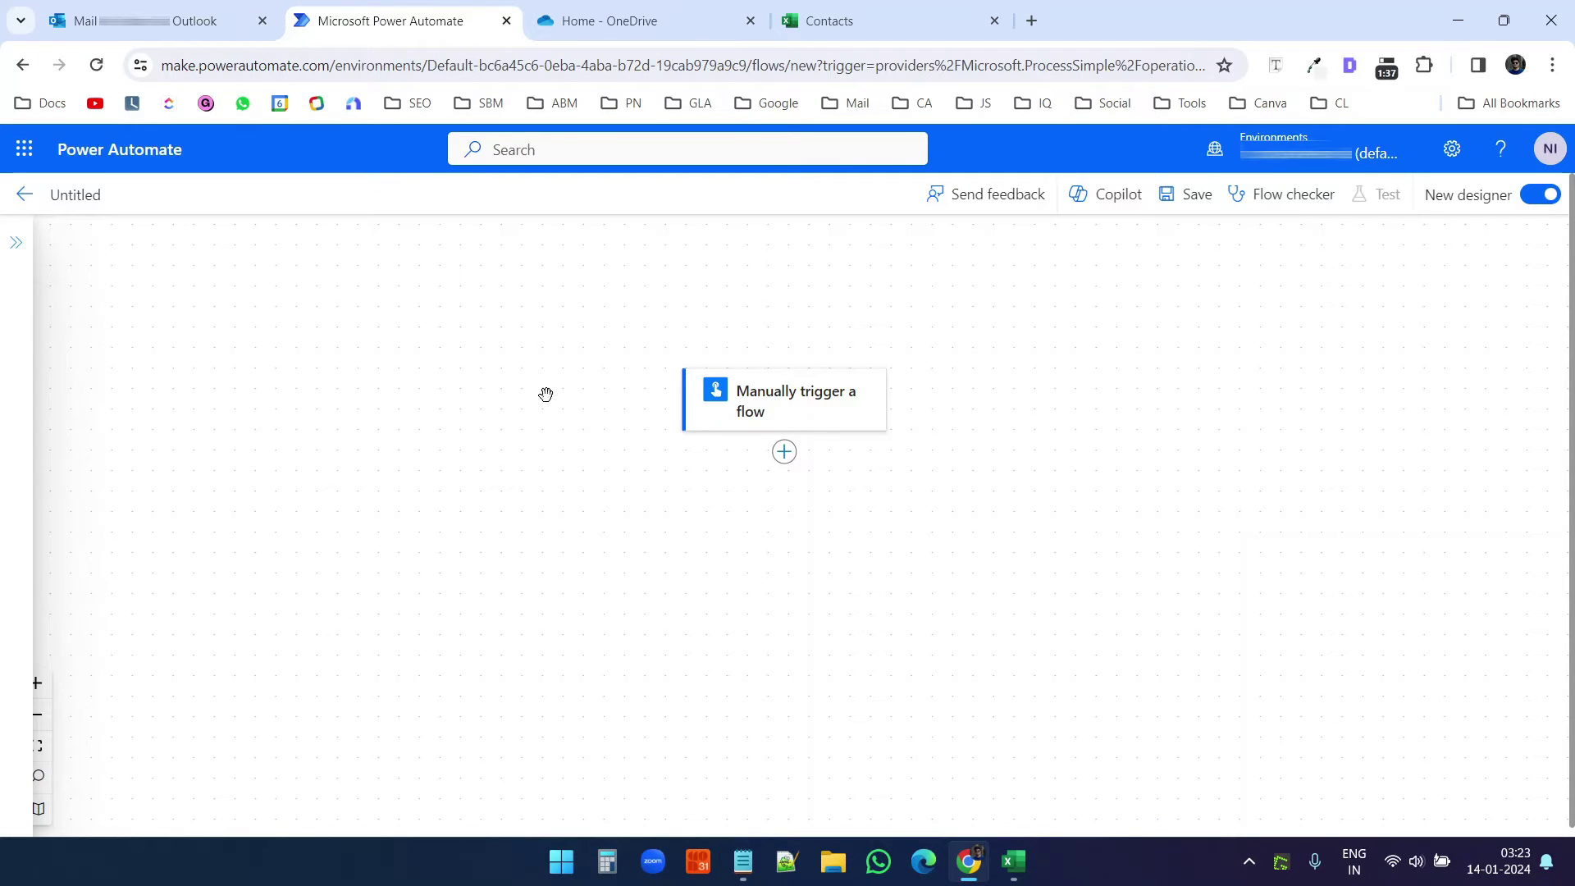
{"action": "left_click", "coordinate": [105, 198]}
{"action": "type", "text": "Mail Merge"}
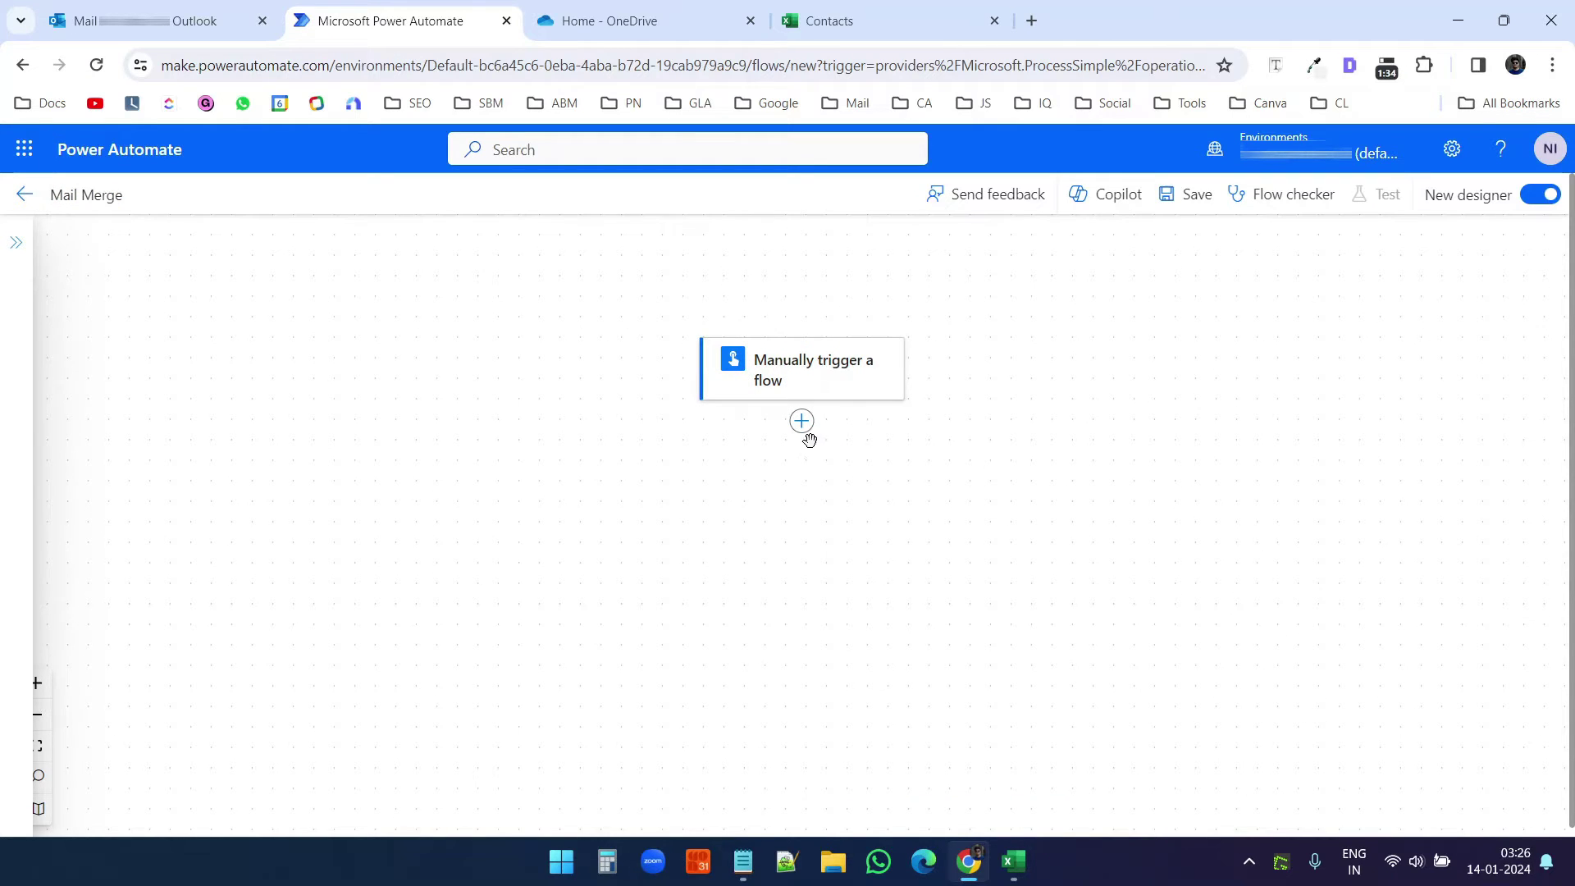
Step: Add the Excel Online (Business) action 'List rows present in a table' below the manual trigger
{"action": "left_click", "coordinate": [803, 423]}
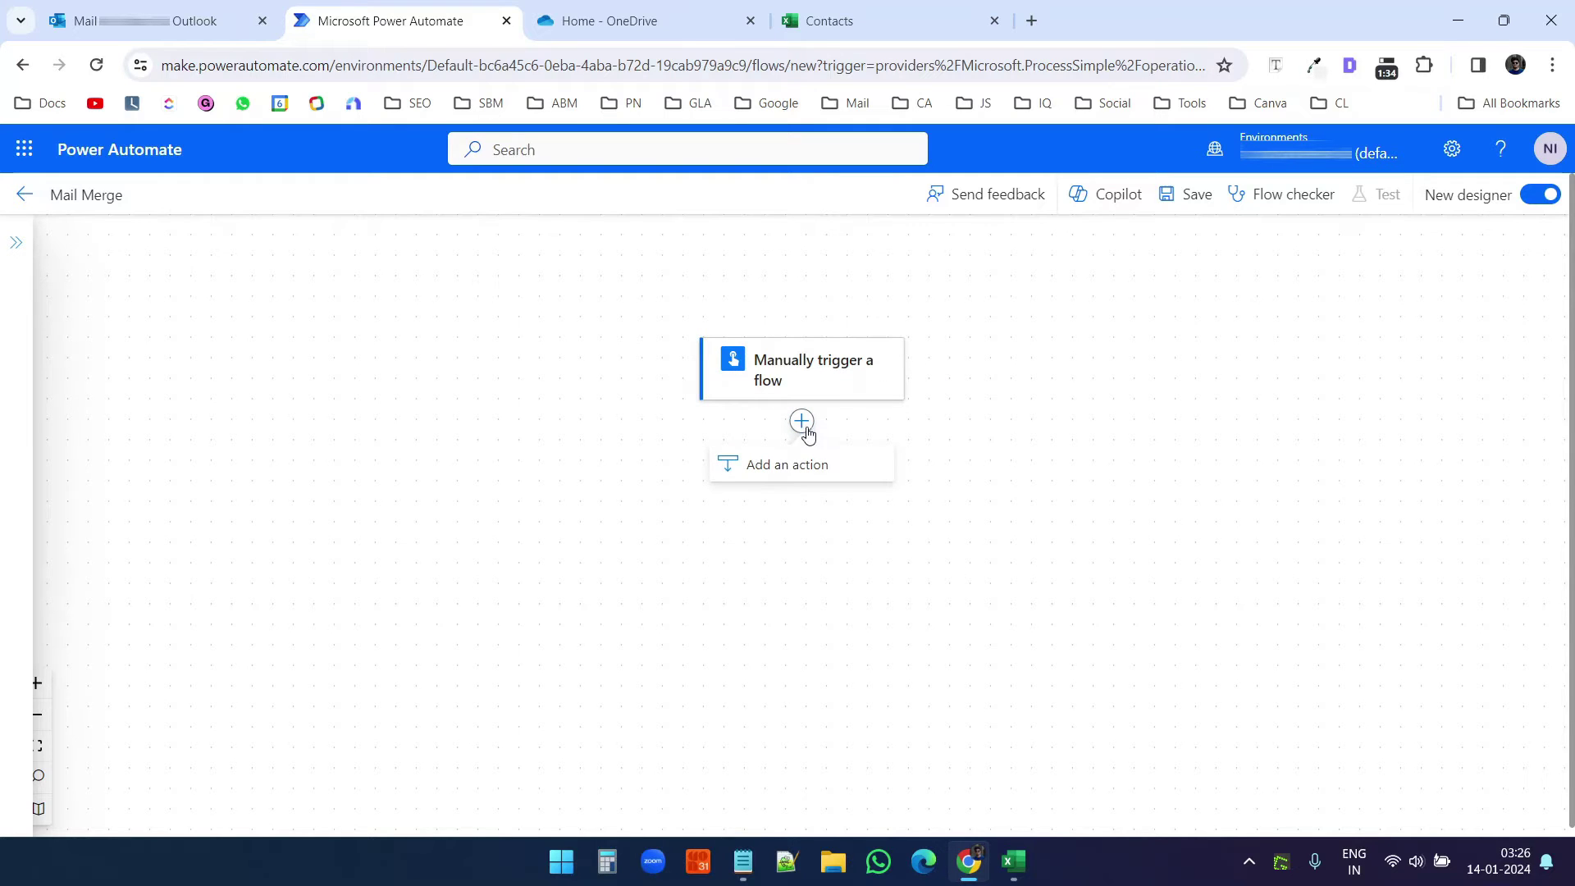
{"action": "left_click", "coordinate": [811, 467]}
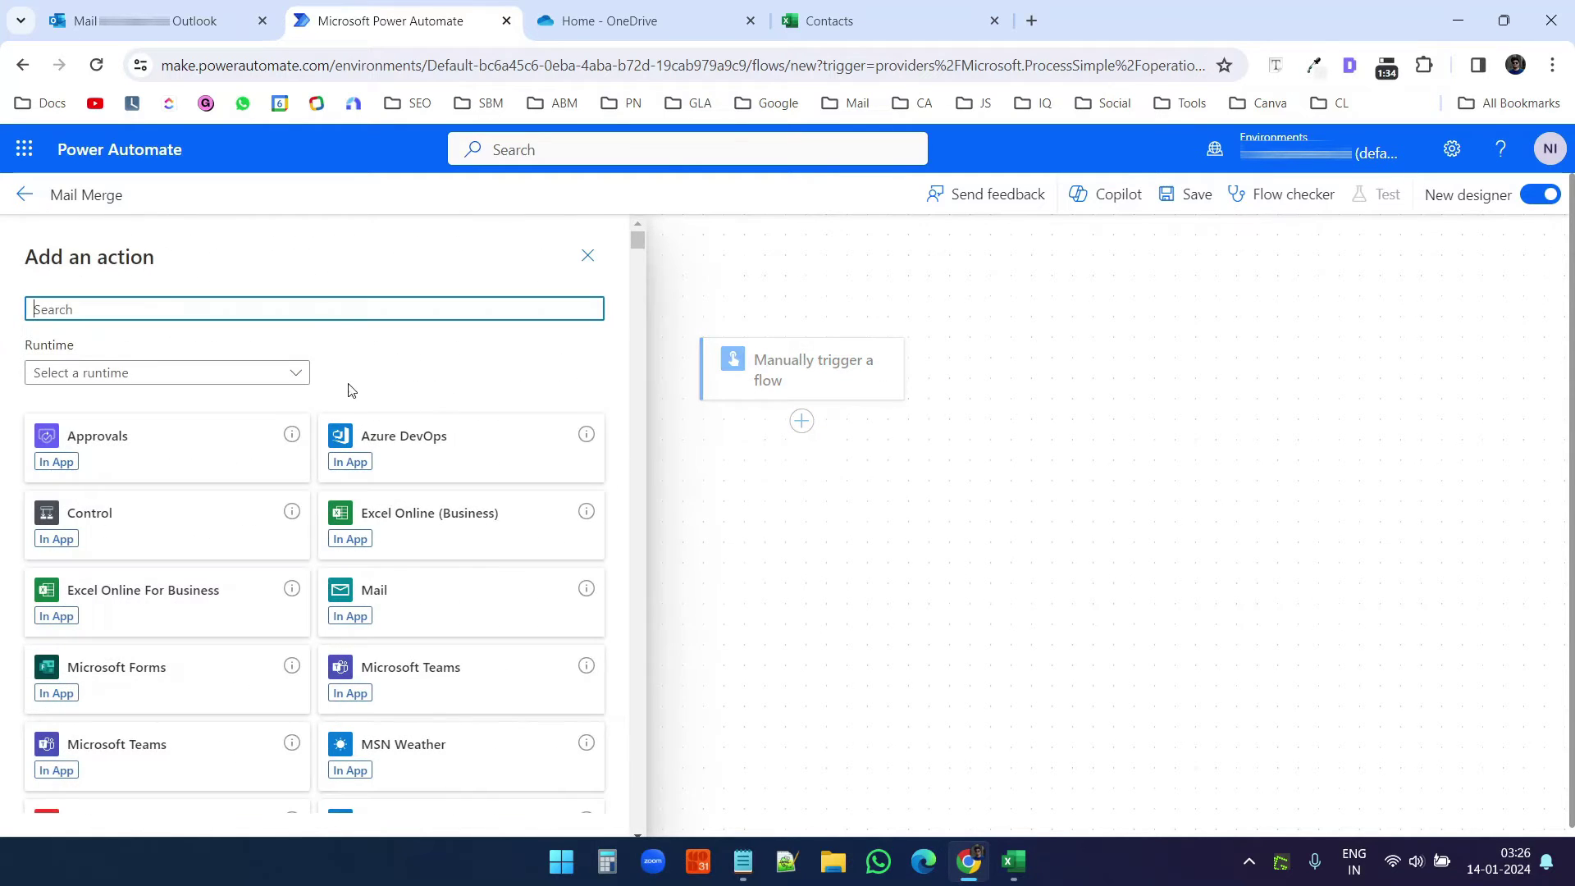
{"action": "type", "text": "excel"}
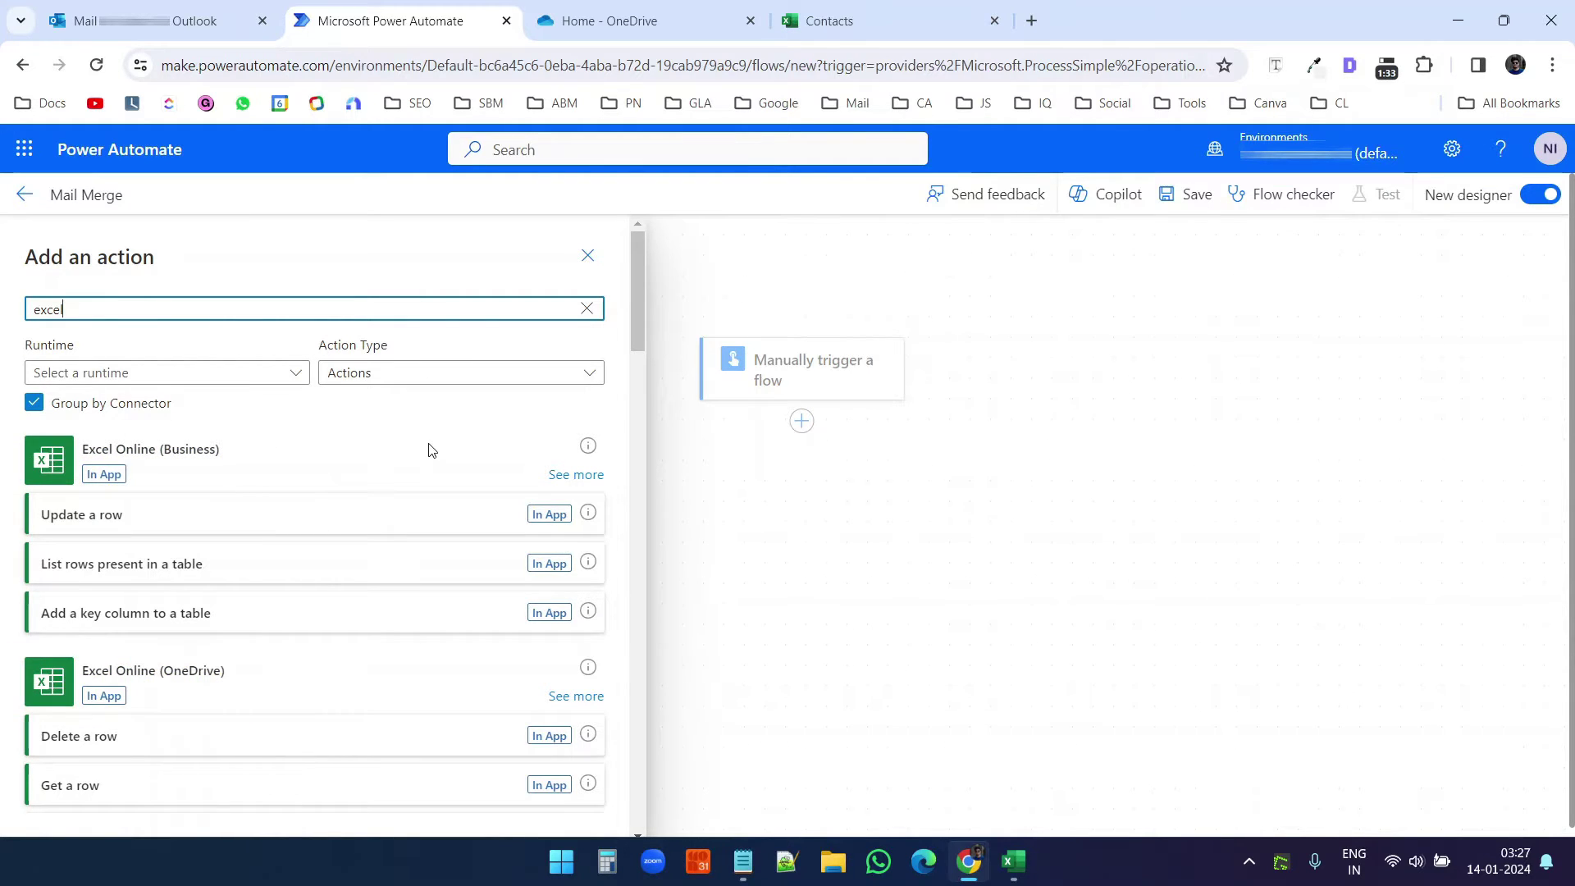
{"action": "left_click", "coordinate": [249, 678]}
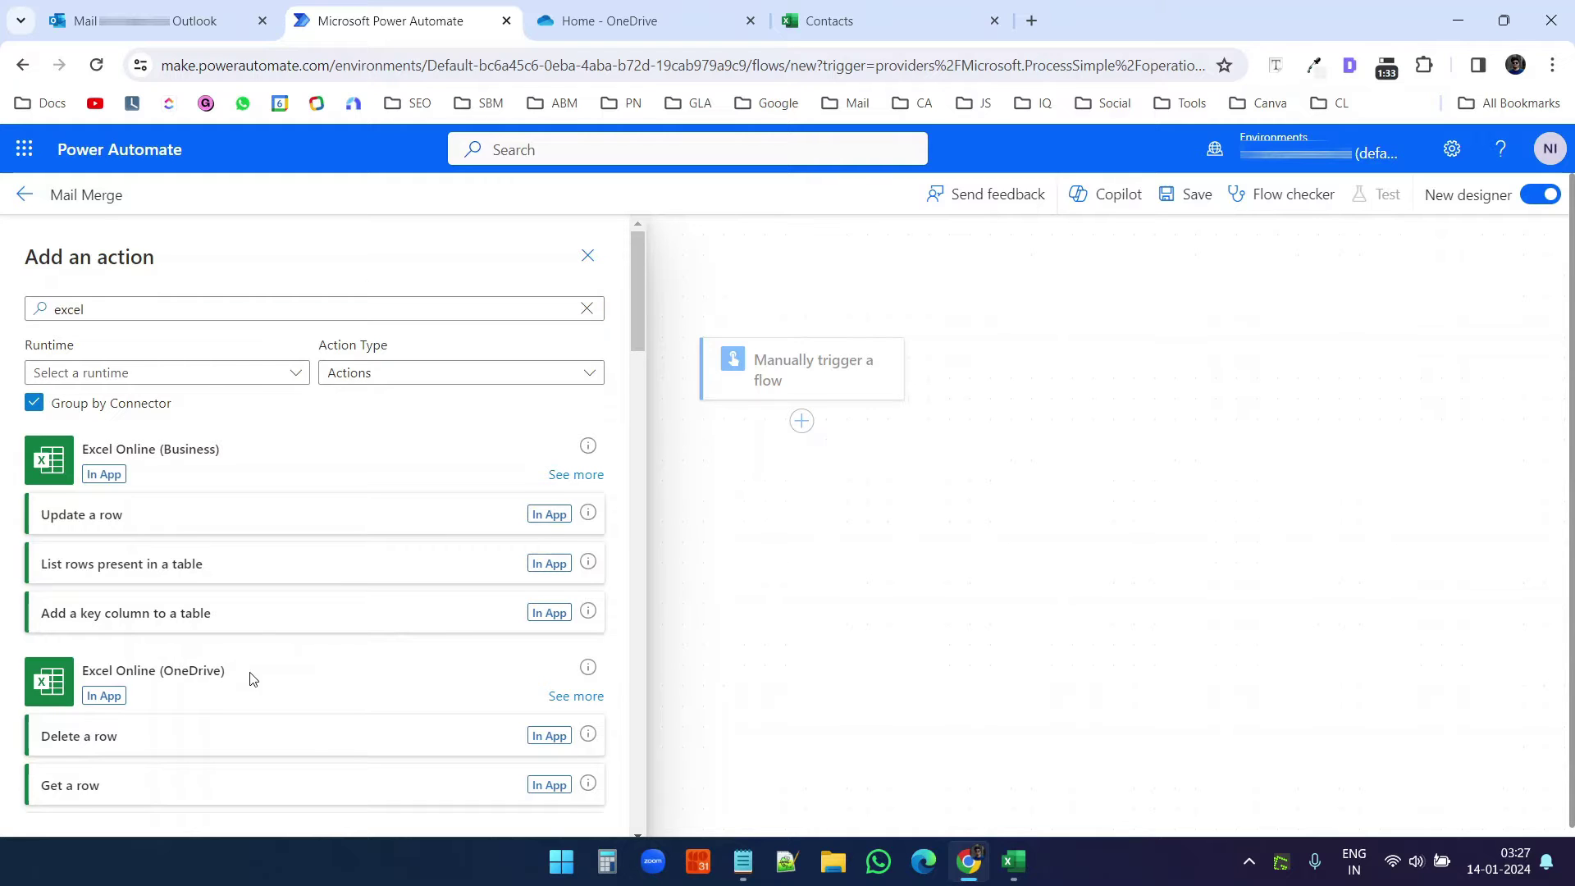
{"action": "left_click", "coordinate": [575, 476]}
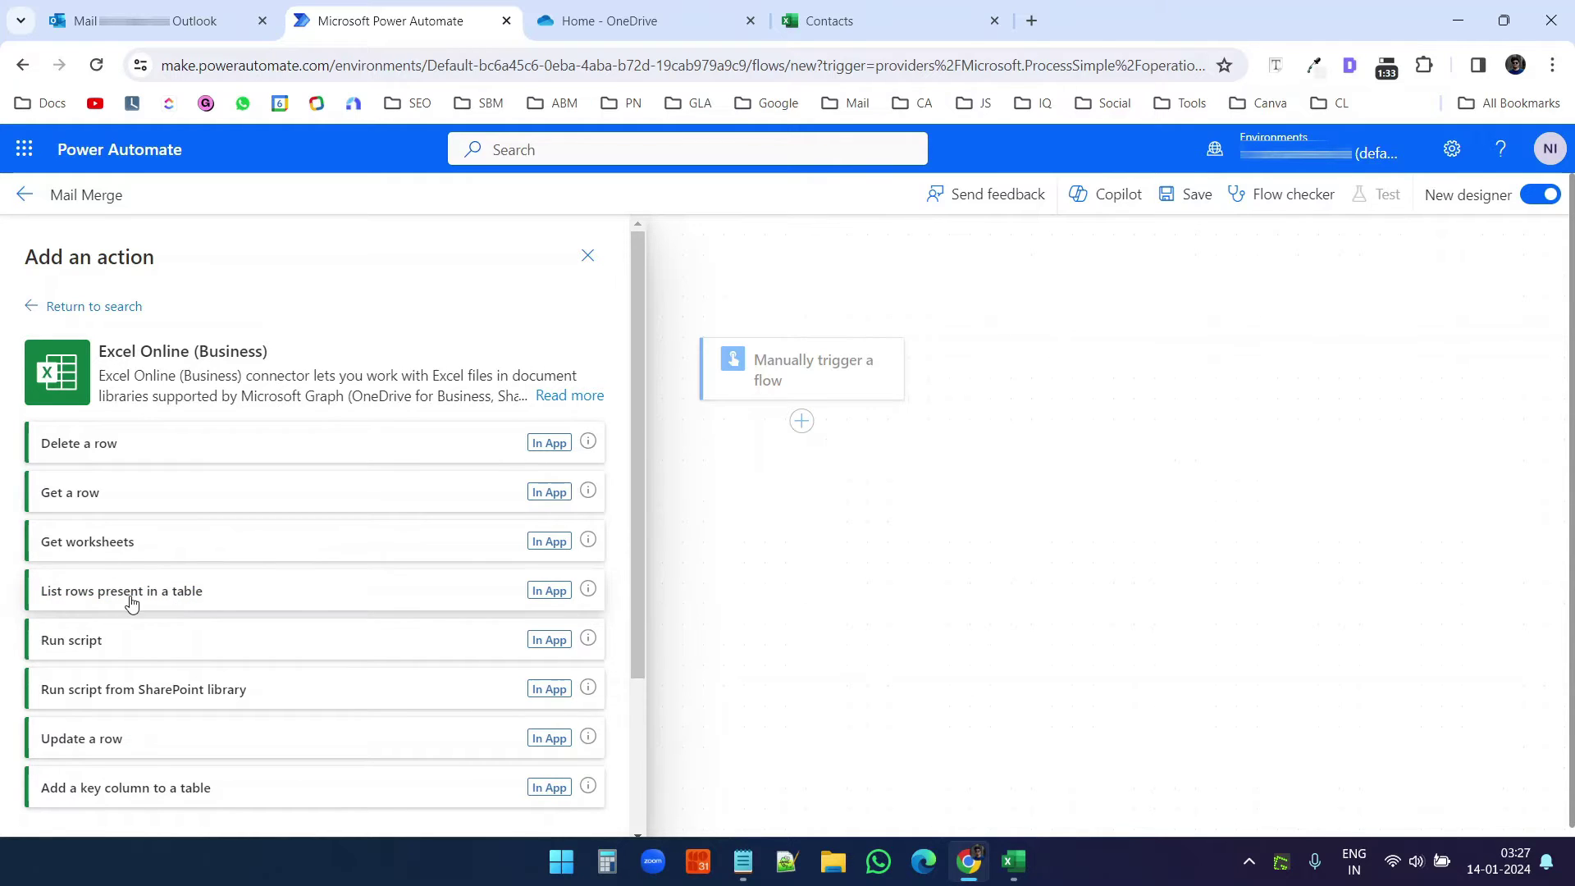
{"action": "left_click", "coordinate": [313, 603]}
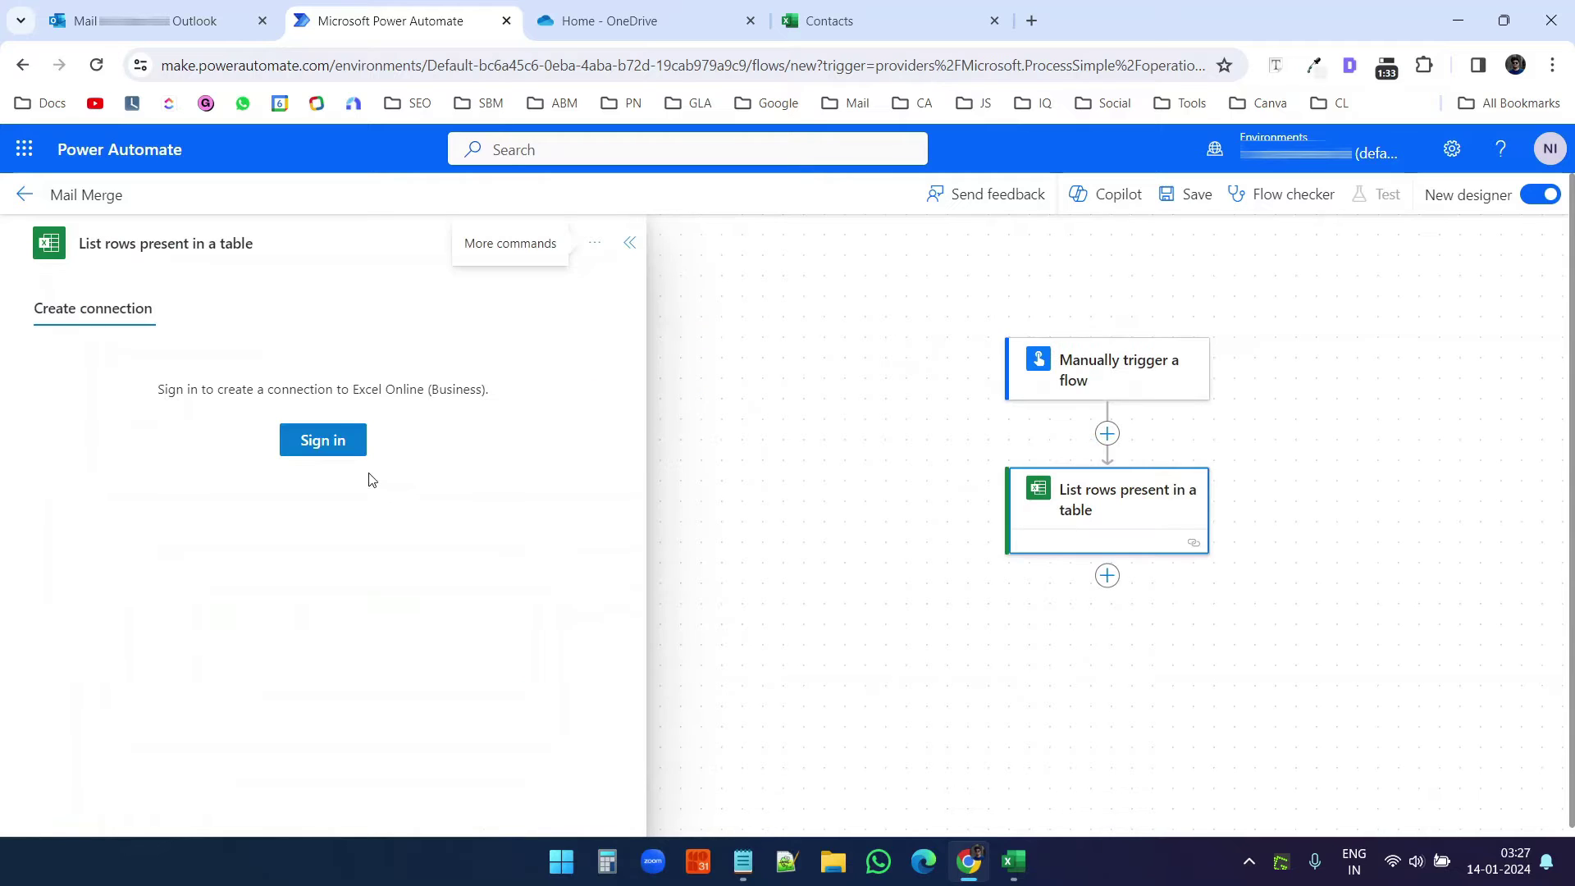
Step: Sign in to Excel Online and set Location to OneDrive for Business, Document Library to OneDrive
{"action": "left_click", "coordinate": [336, 445]}
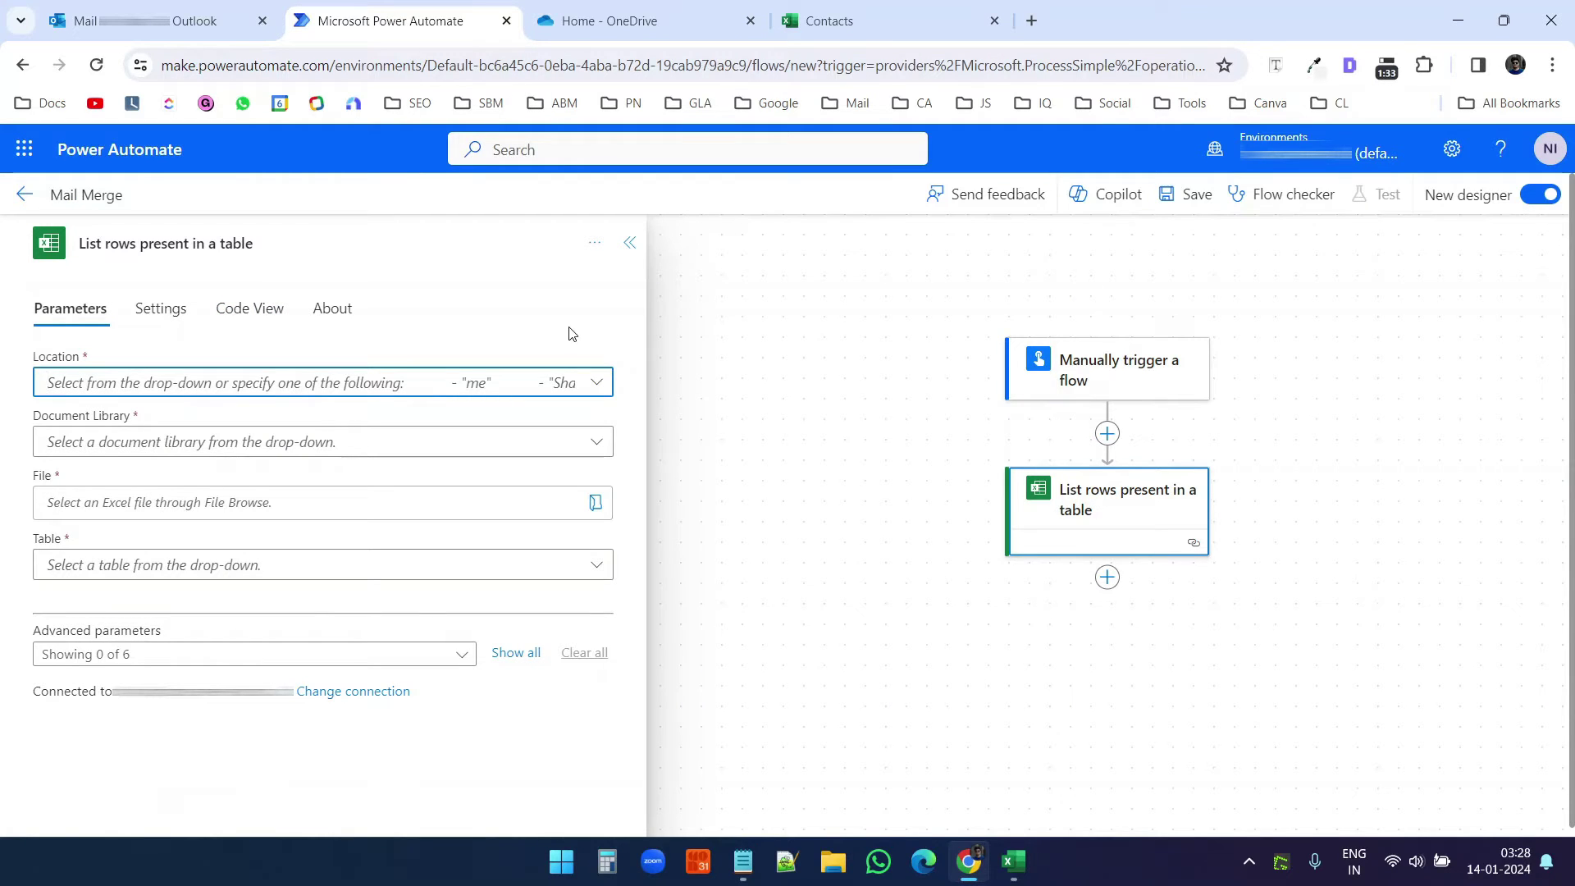
{"action": "left_click", "coordinate": [599, 389]}
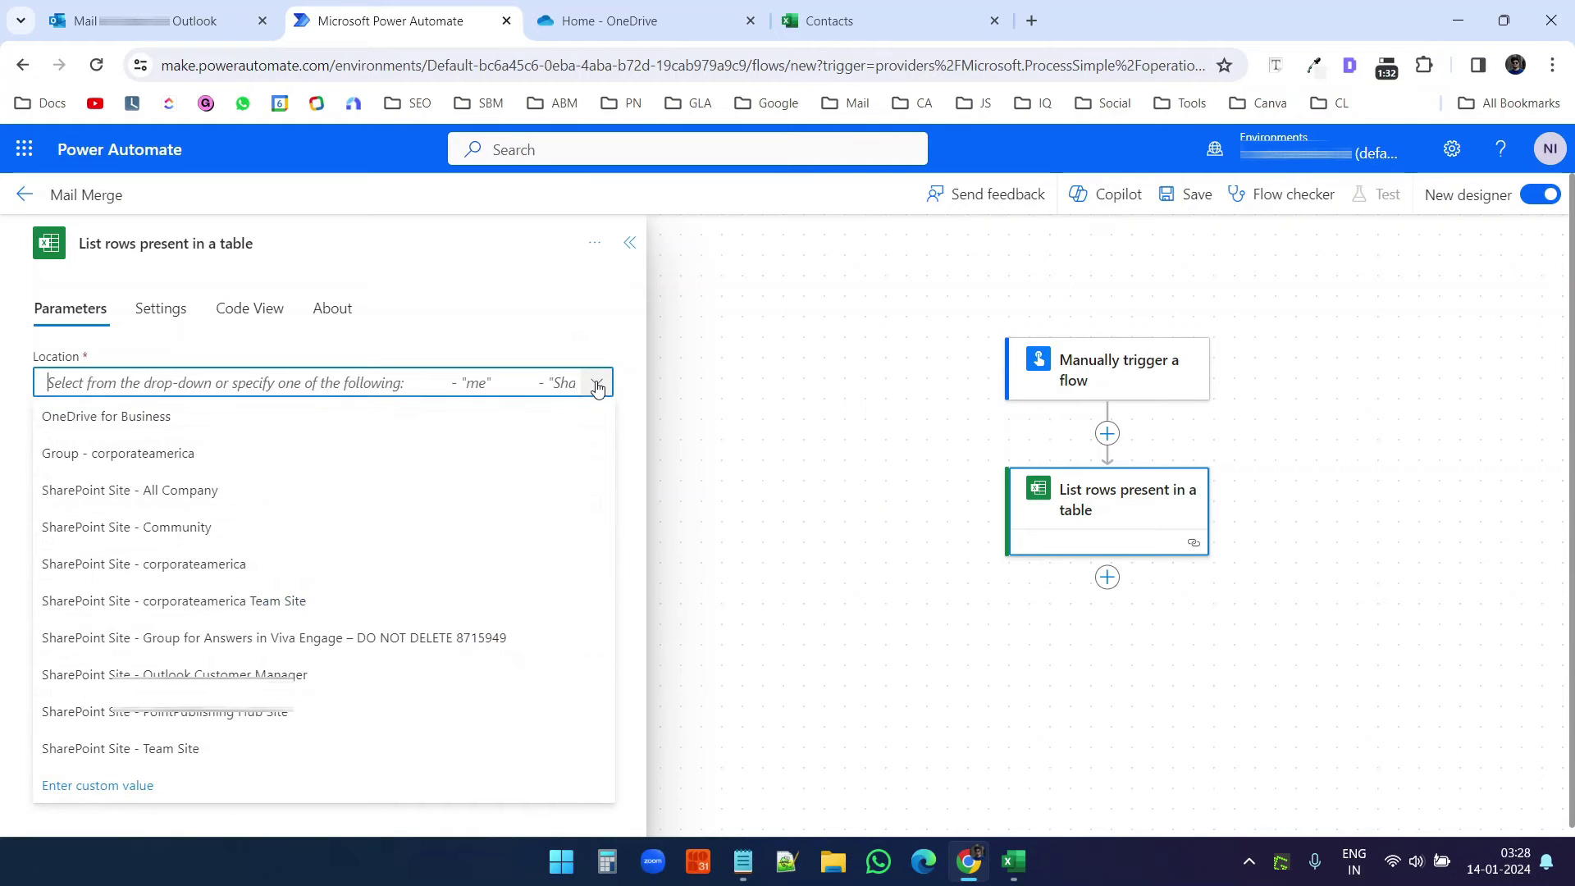
{"action": "left_click", "coordinate": [118, 420]}
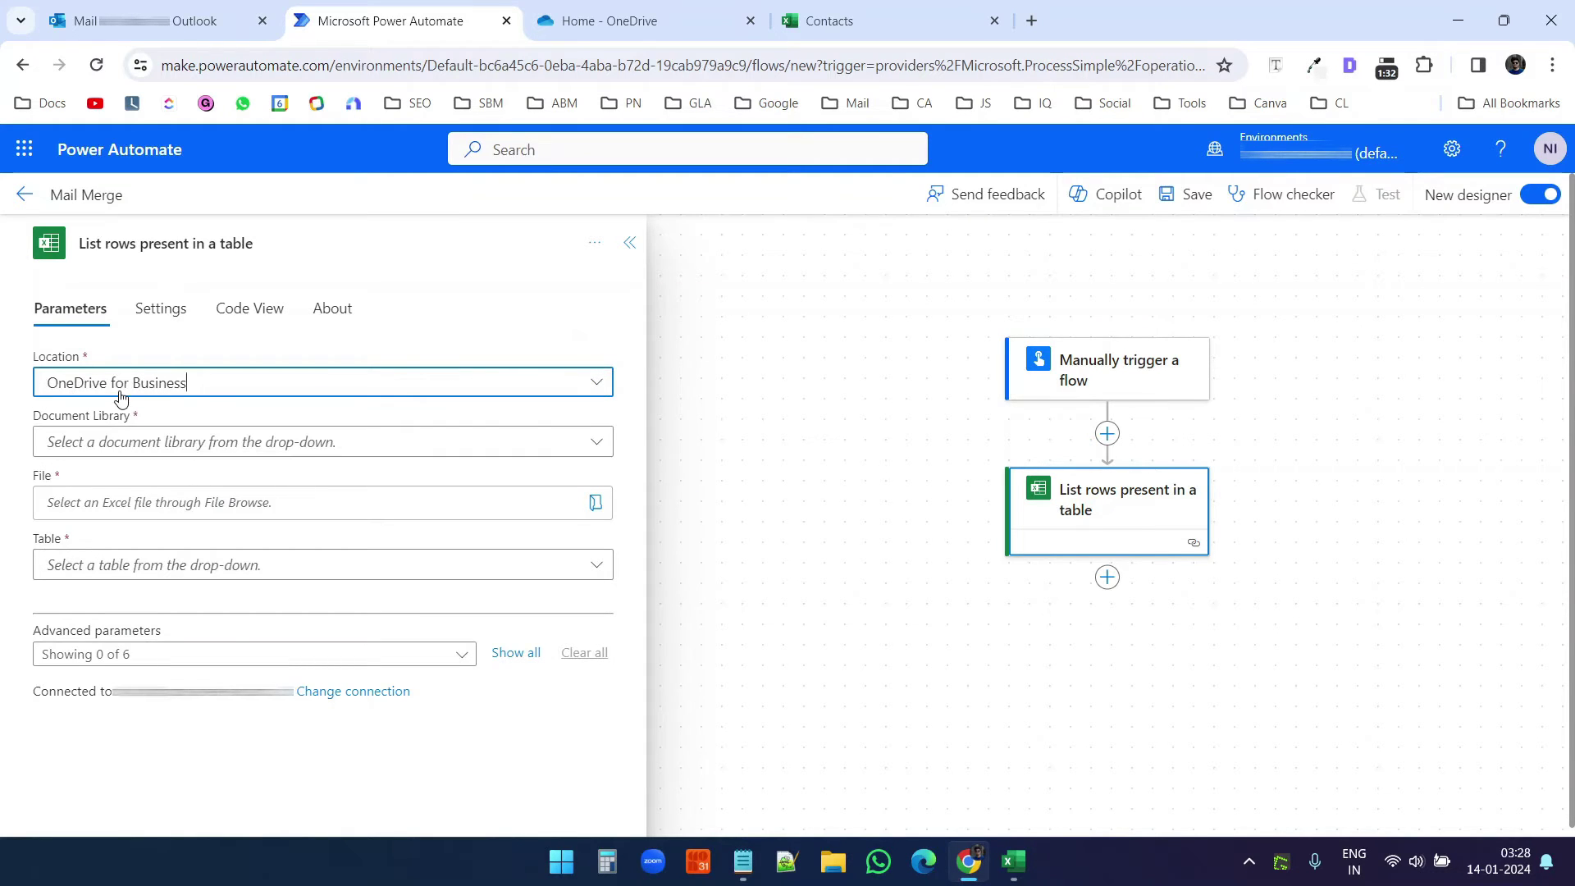
{"action": "left_click", "coordinate": [597, 444]}
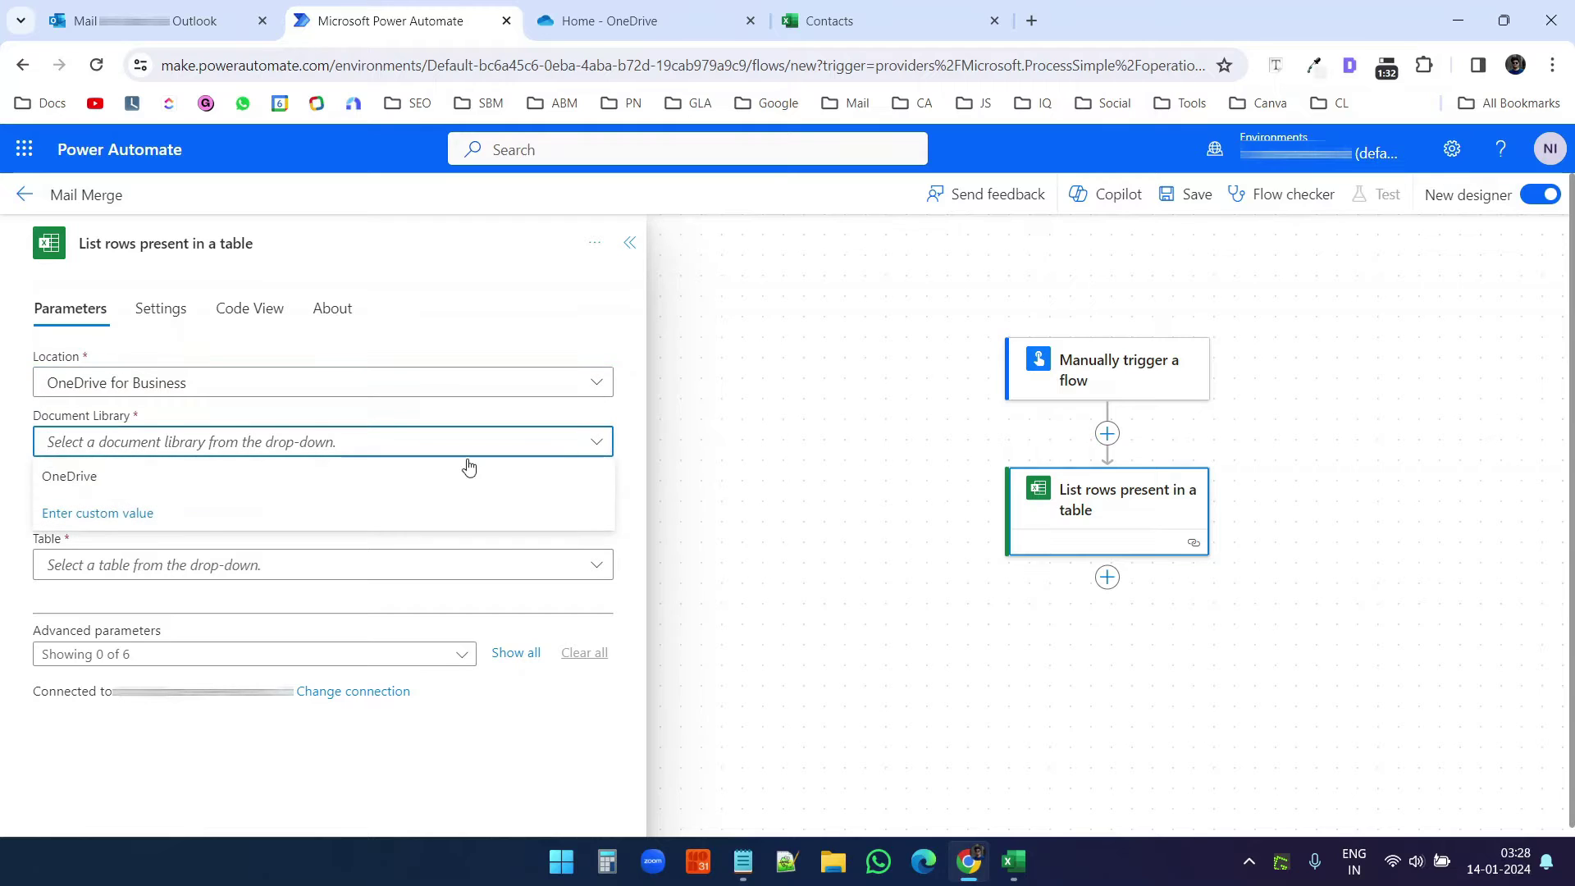
{"action": "left_click", "coordinate": [66, 477]}
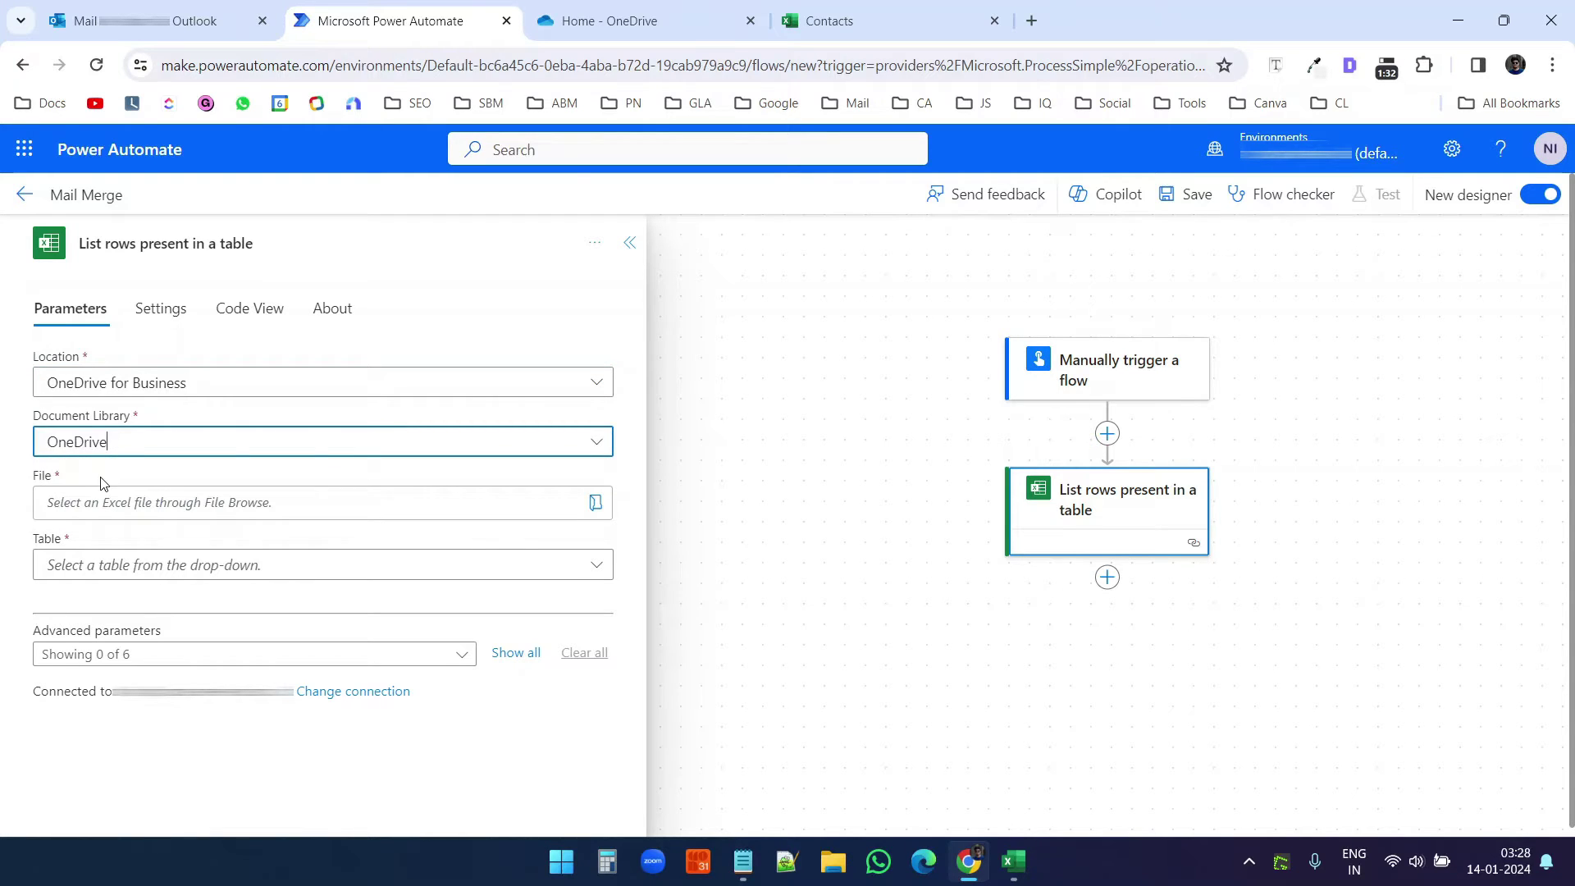
Step: Select file /Contacts.xlsx and table MailMergeContacts, verifying the table name in the workbook
{"action": "left_click", "coordinate": [596, 504]}
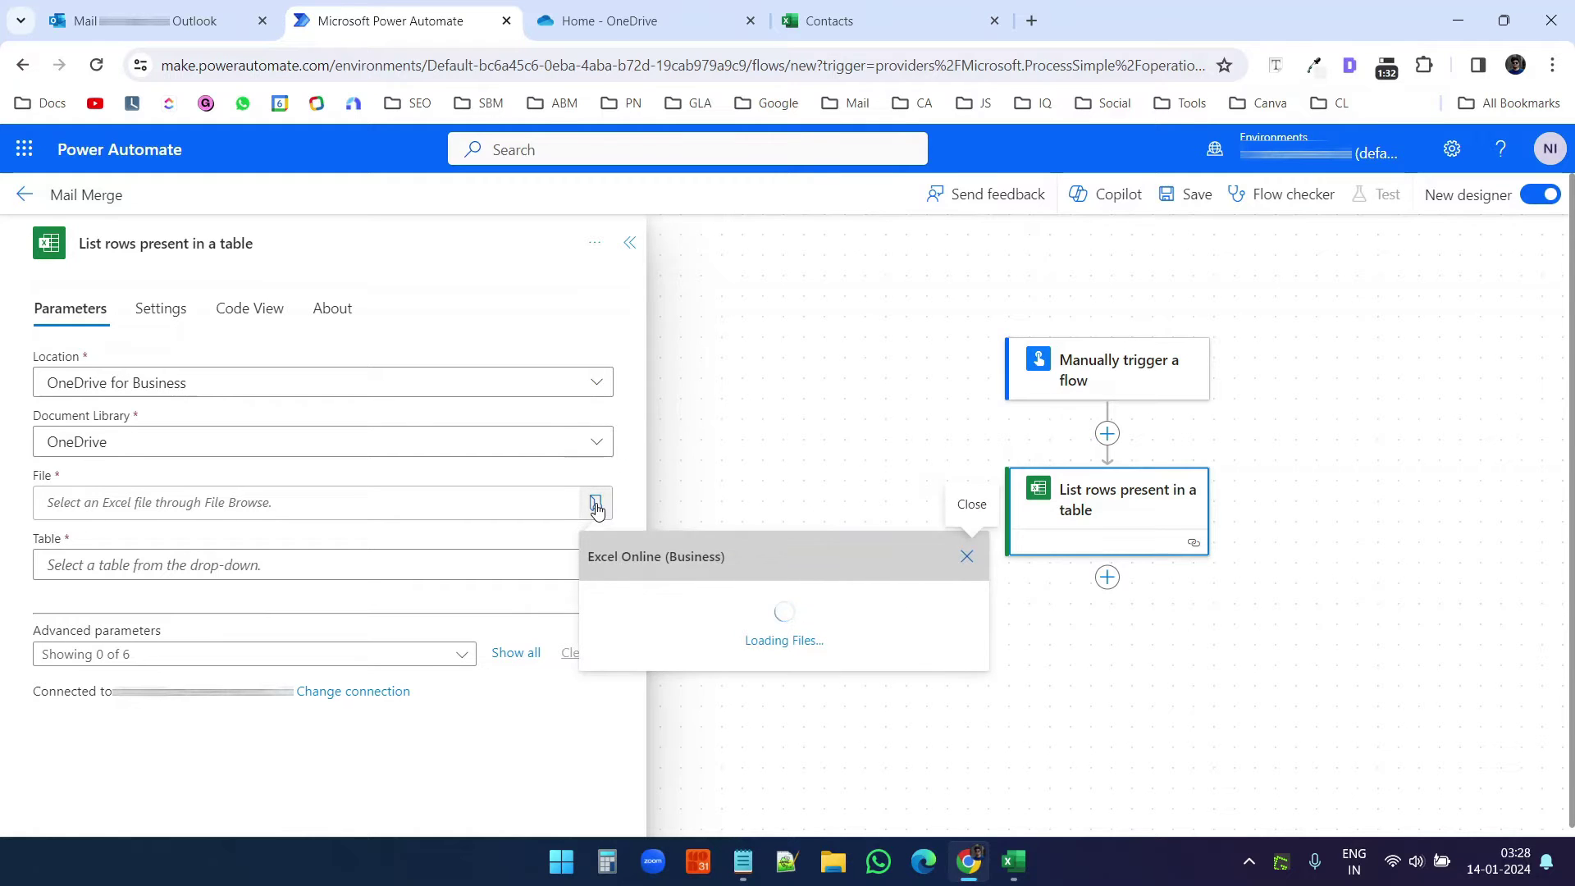
{"action": "scroll", "coordinate": [882, 386], "scroll_direction": "down", "scroll_amount": 3}
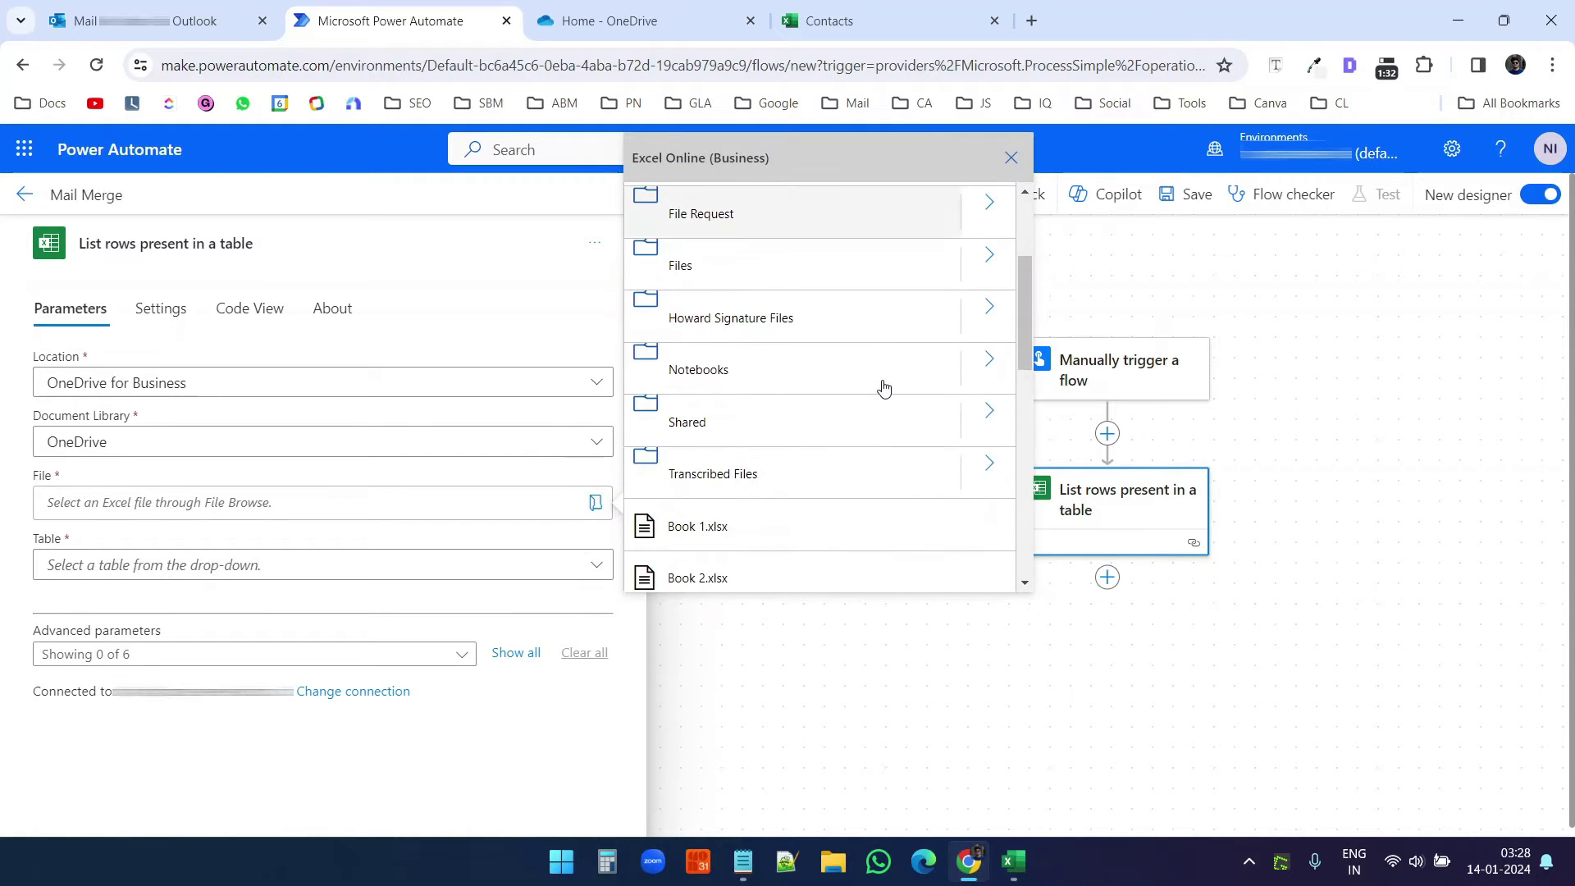
{"action": "scroll", "coordinate": [883, 387], "scroll_direction": "down", "scroll_amount": 6}
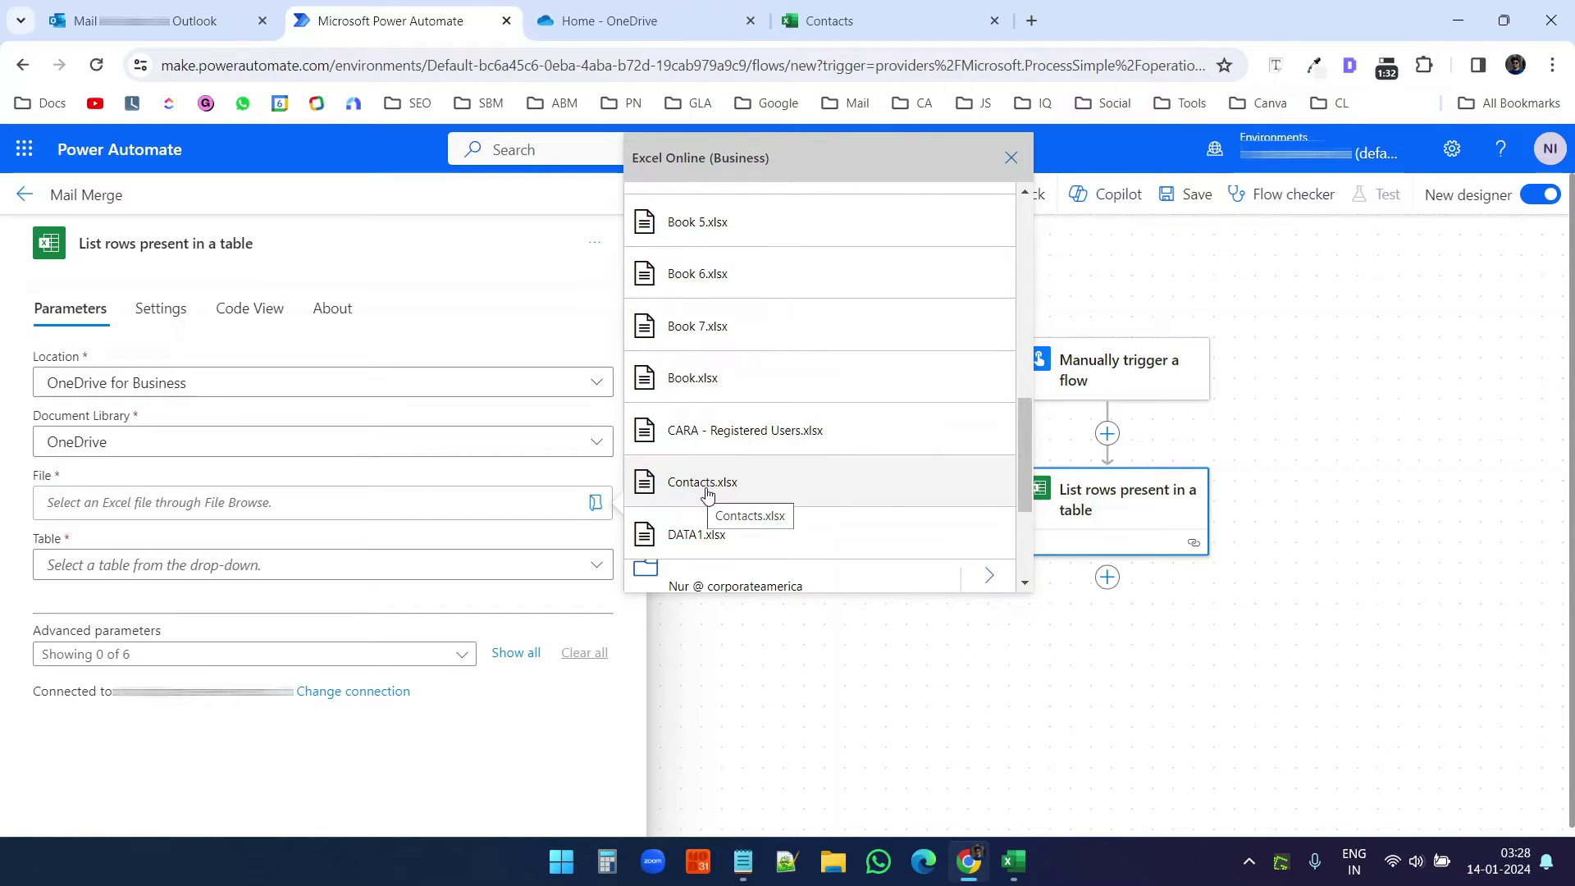
{"action": "left_click", "coordinate": [712, 493]}
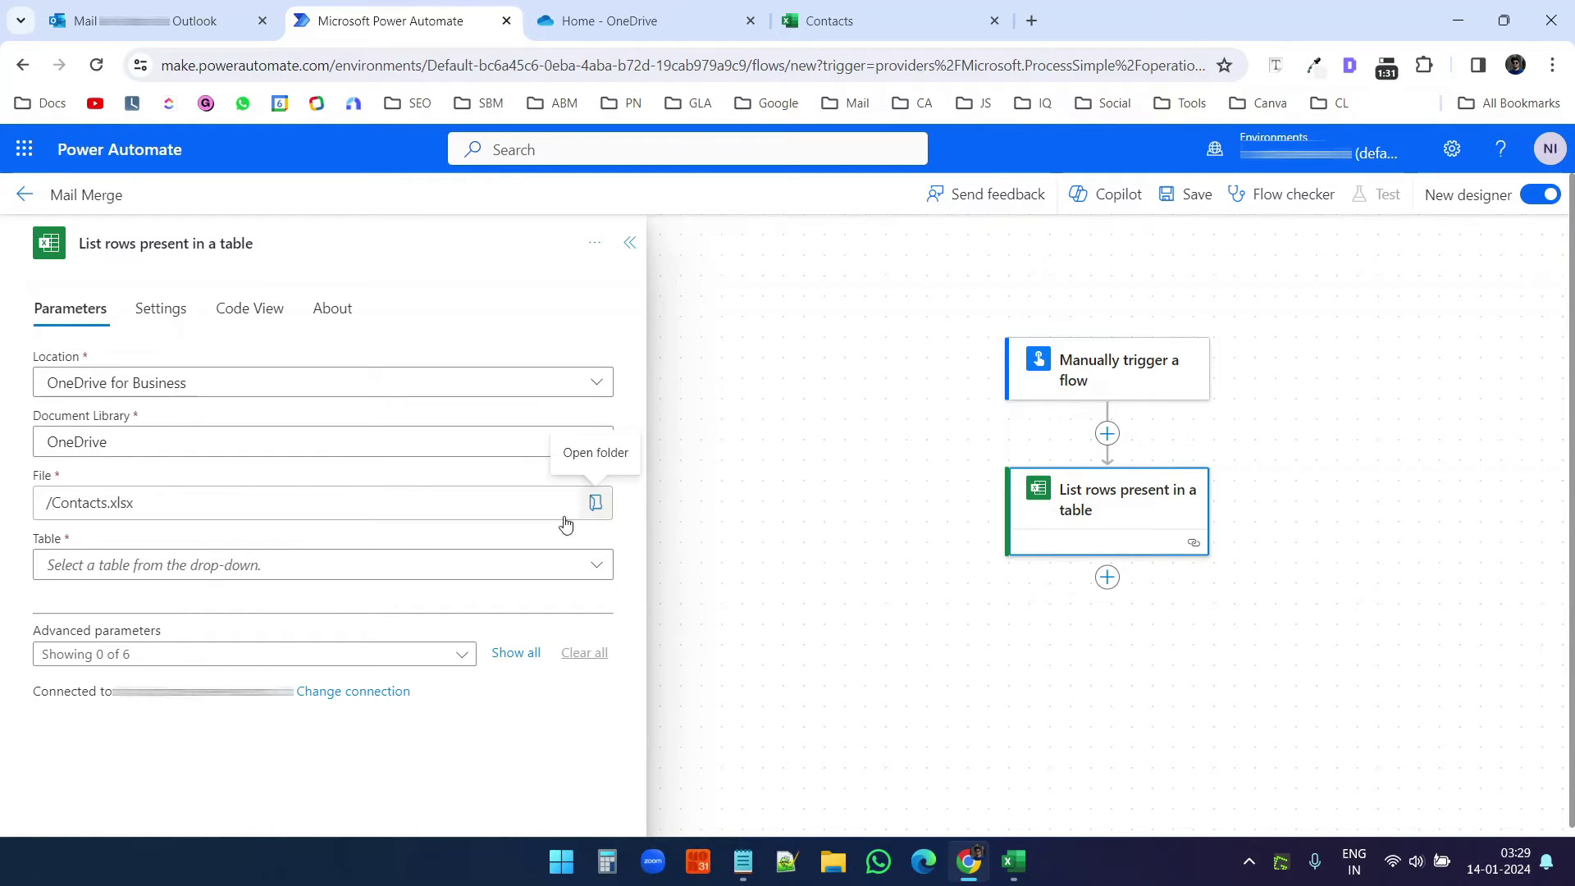
{"action": "left_click", "coordinate": [597, 568]}
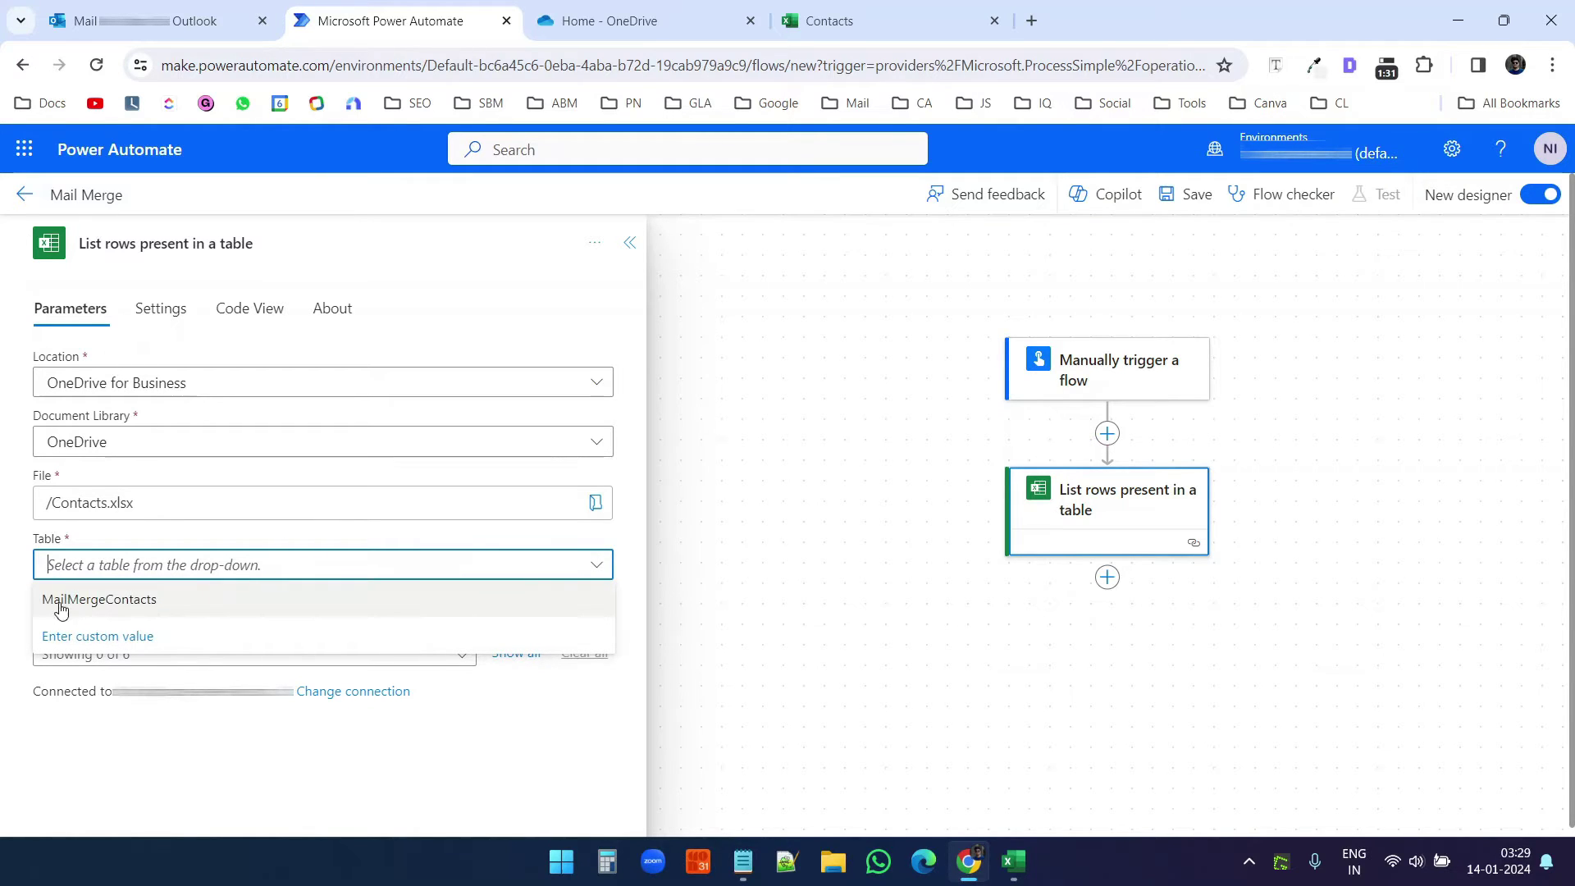
{"action": "left_click", "coordinate": [79, 600]}
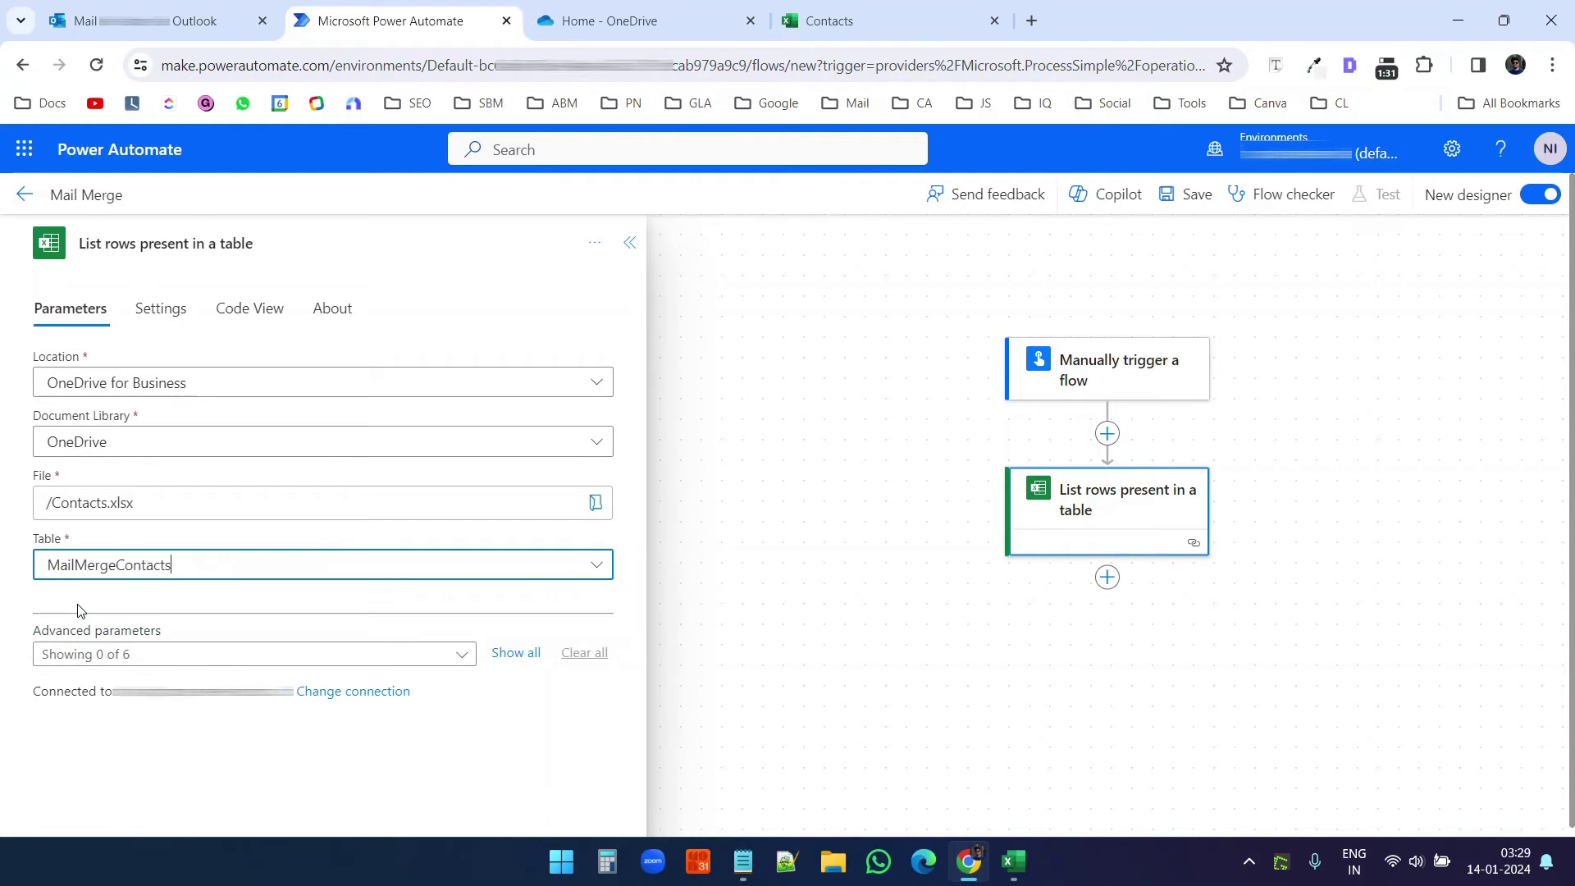
{"action": "left_click", "coordinate": [829, 20]}
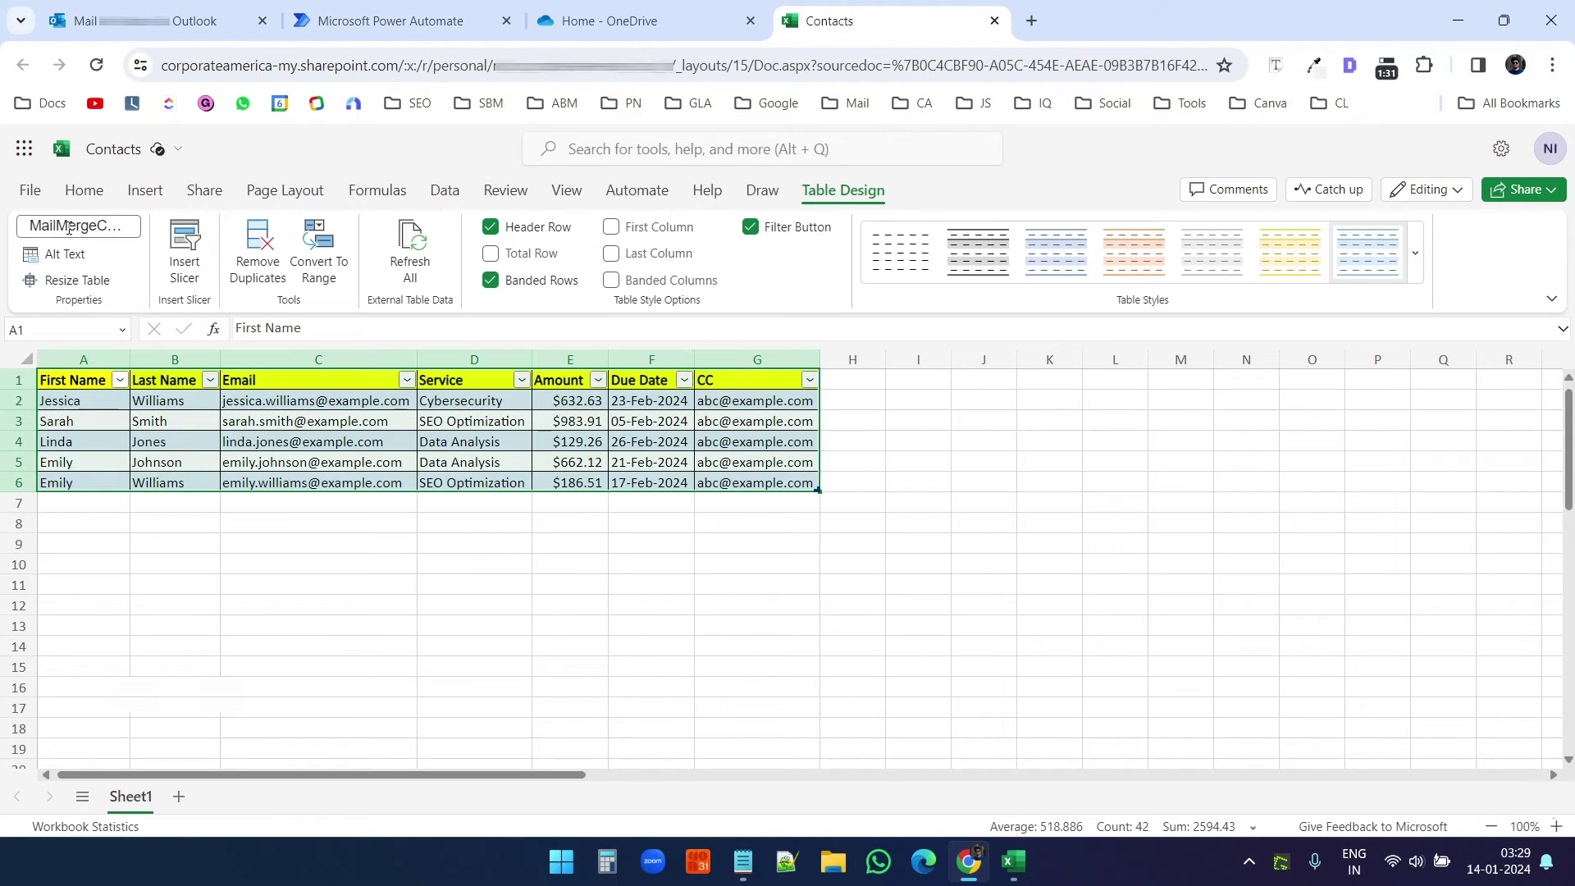
{"action": "left_click", "coordinate": [69, 227]}
{"action": "left_click", "coordinate": [390, 21]}
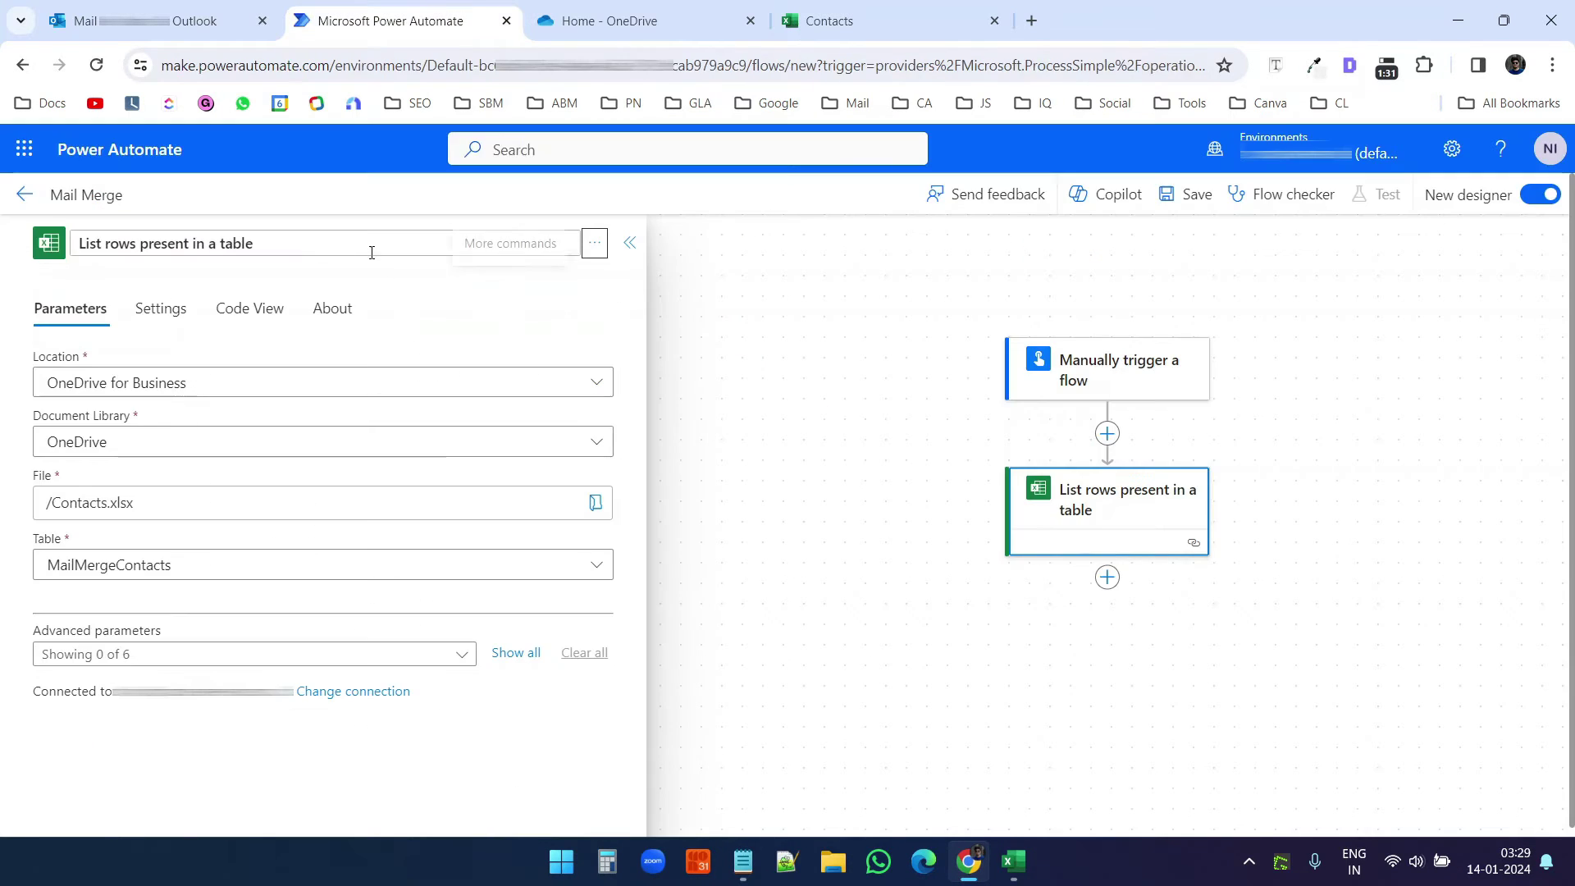
Step: Insert a OneDrive for Business 'Get file content' action after List rows and sign in with the account
{"action": "left_click", "coordinate": [1107, 578]}
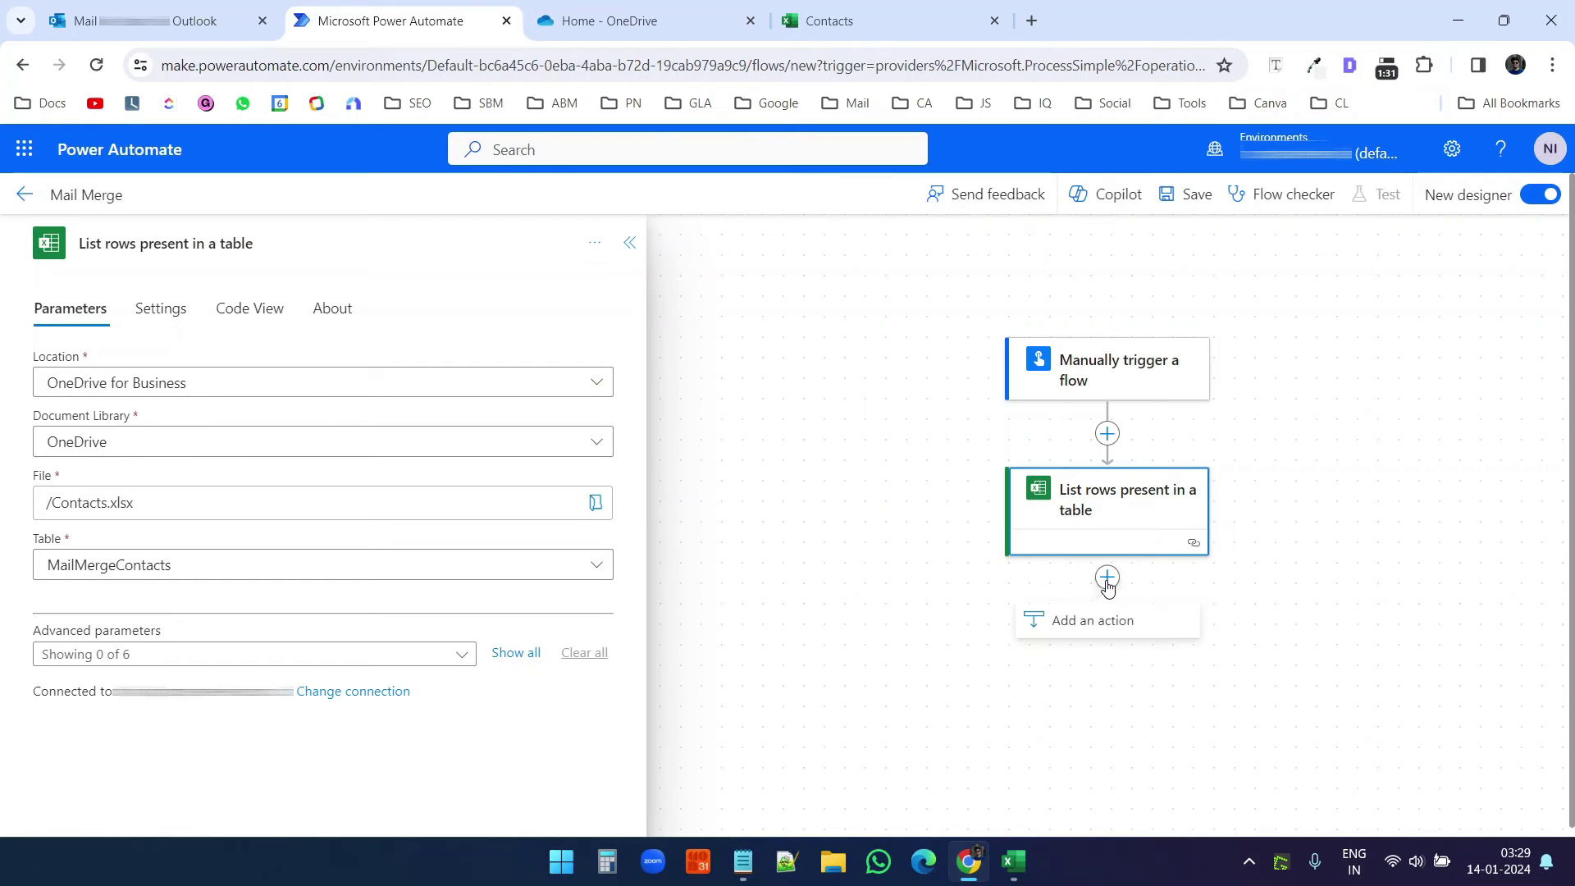
{"action": "left_click", "coordinate": [1099, 621]}
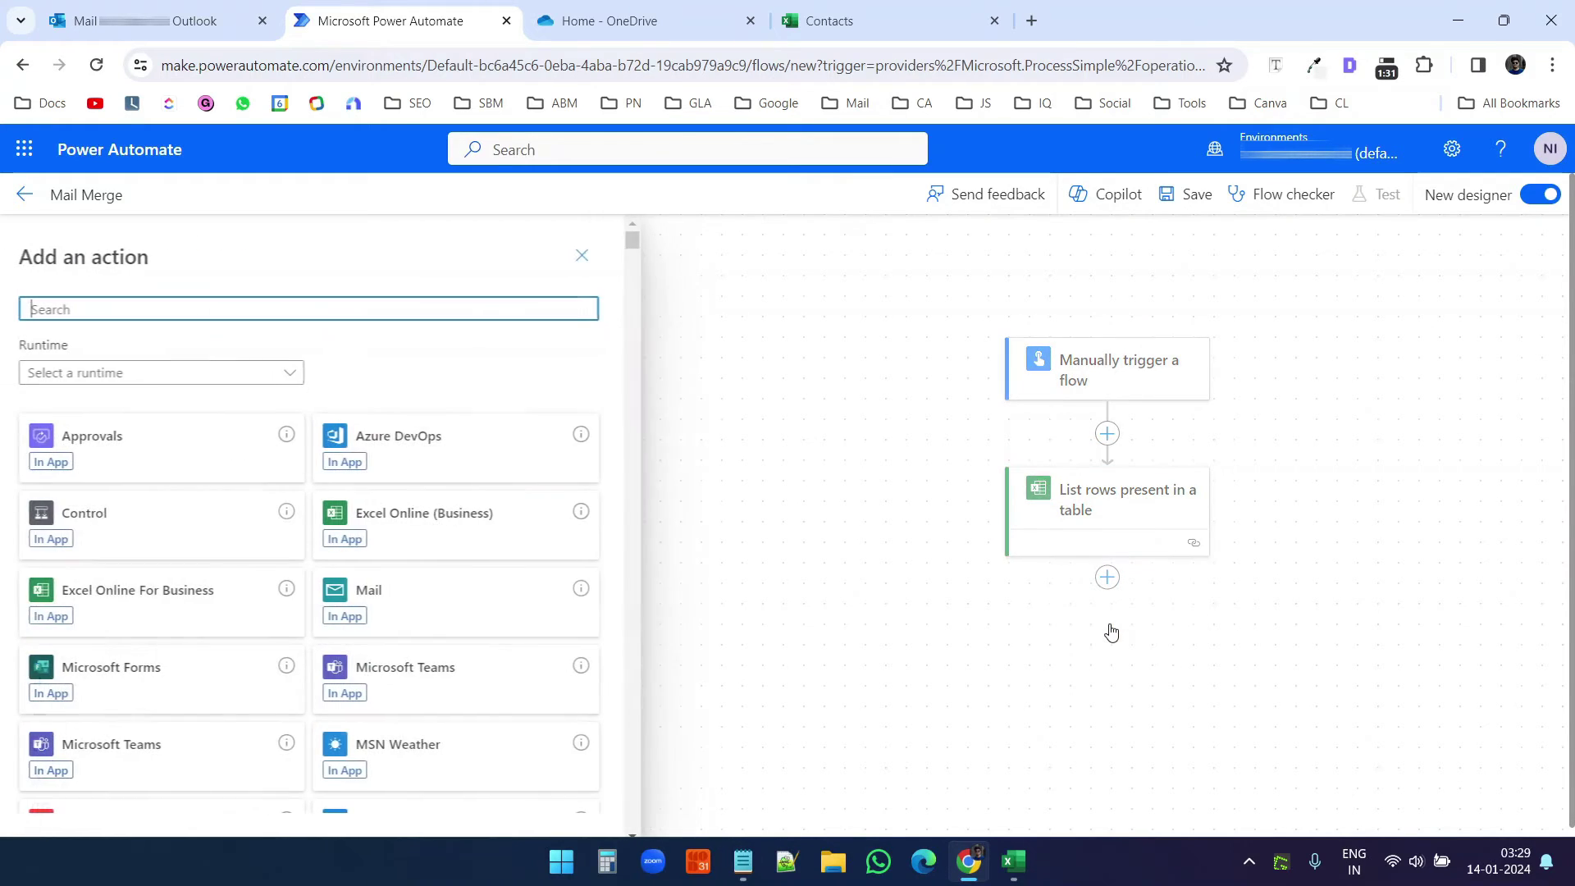
{"action": "type", "text": "onedrive"}
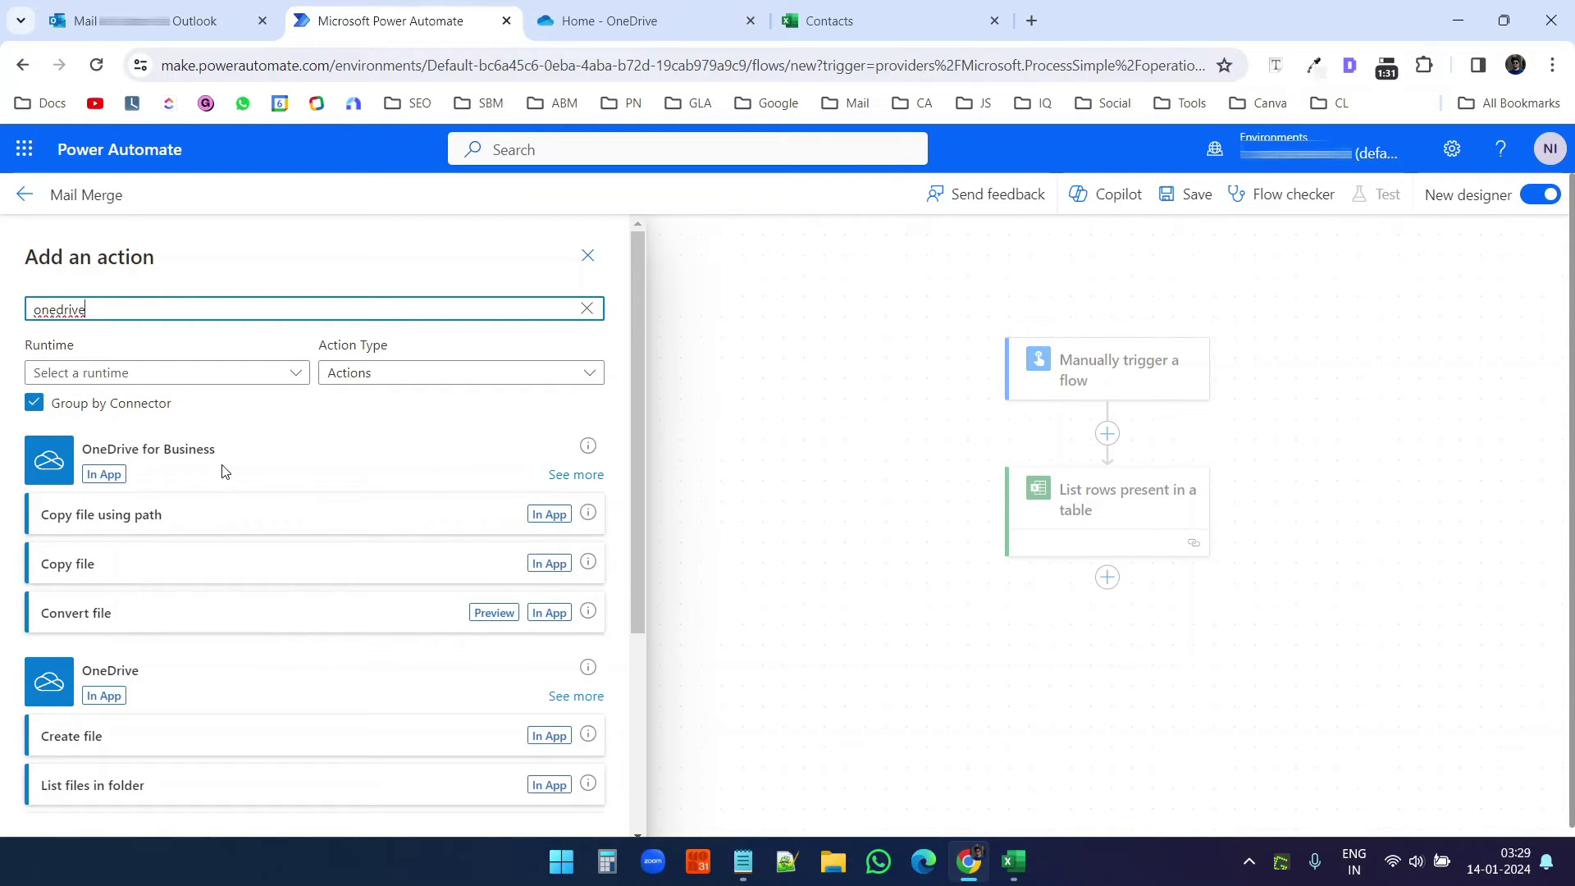
{"action": "left_click", "coordinate": [575, 476]}
{"action": "scroll", "coordinate": [447, 434], "scroll_direction": "down", "scroll_amount": 5}
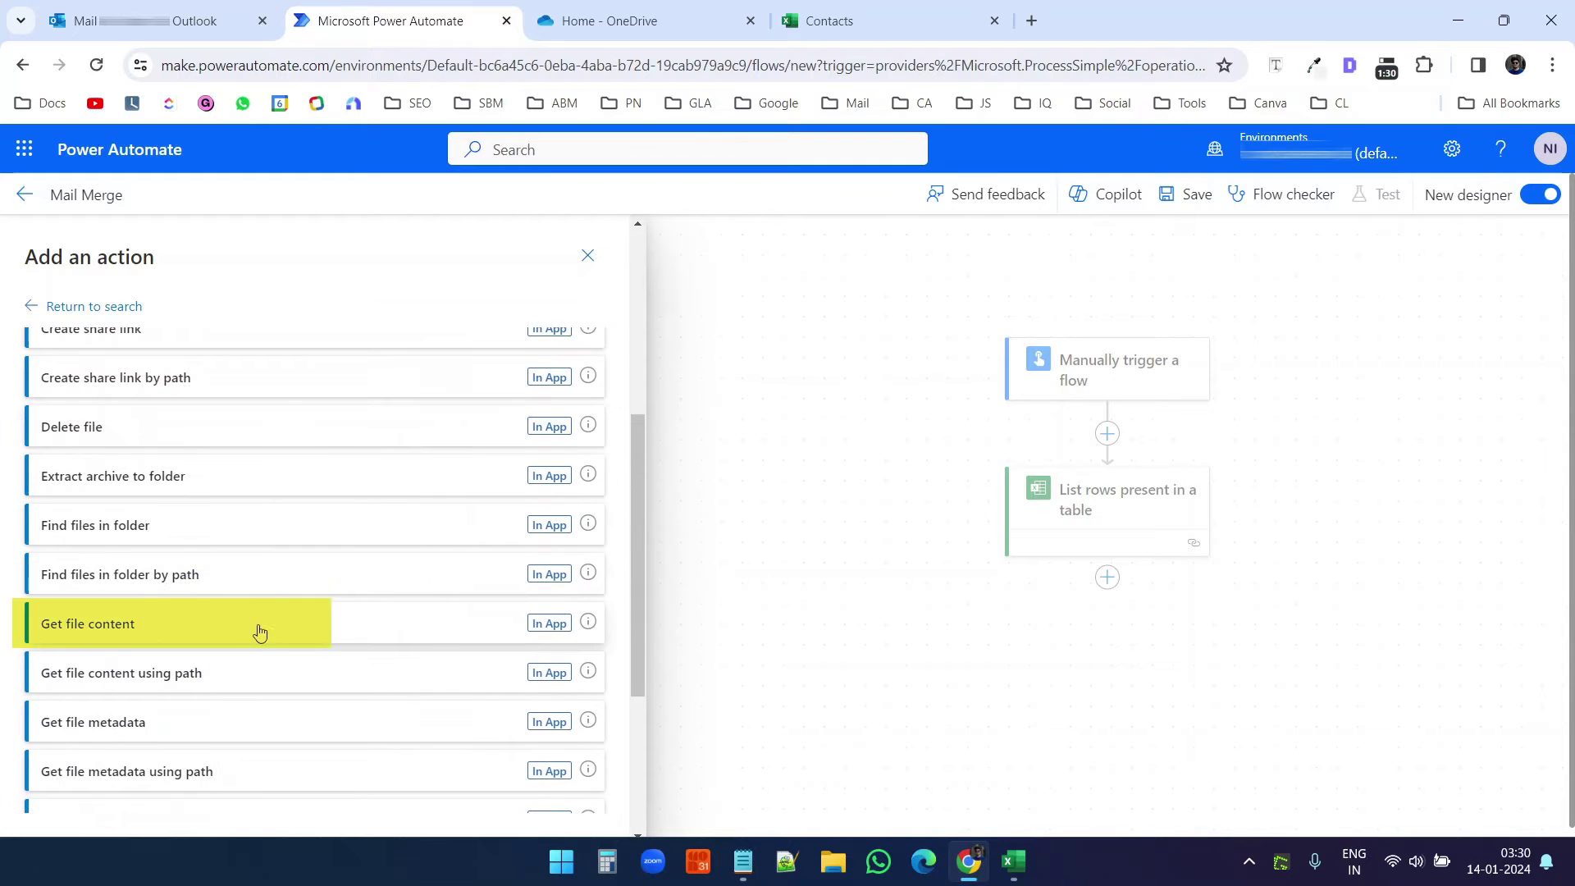
{"action": "left_click", "coordinate": [186, 632]}
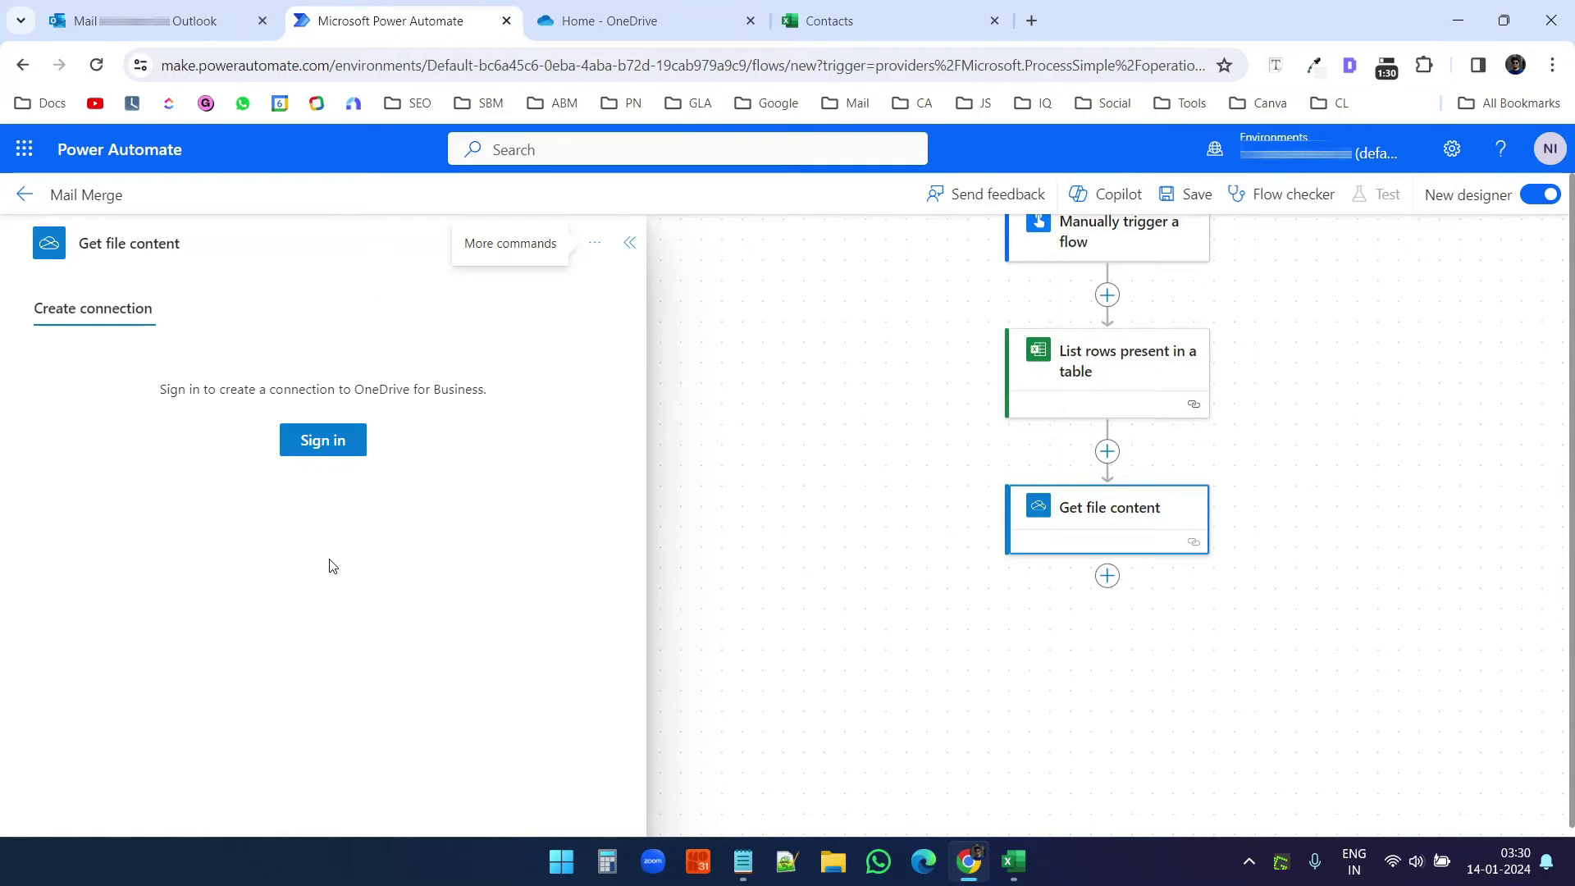
{"action": "left_click", "coordinate": [323, 444]}
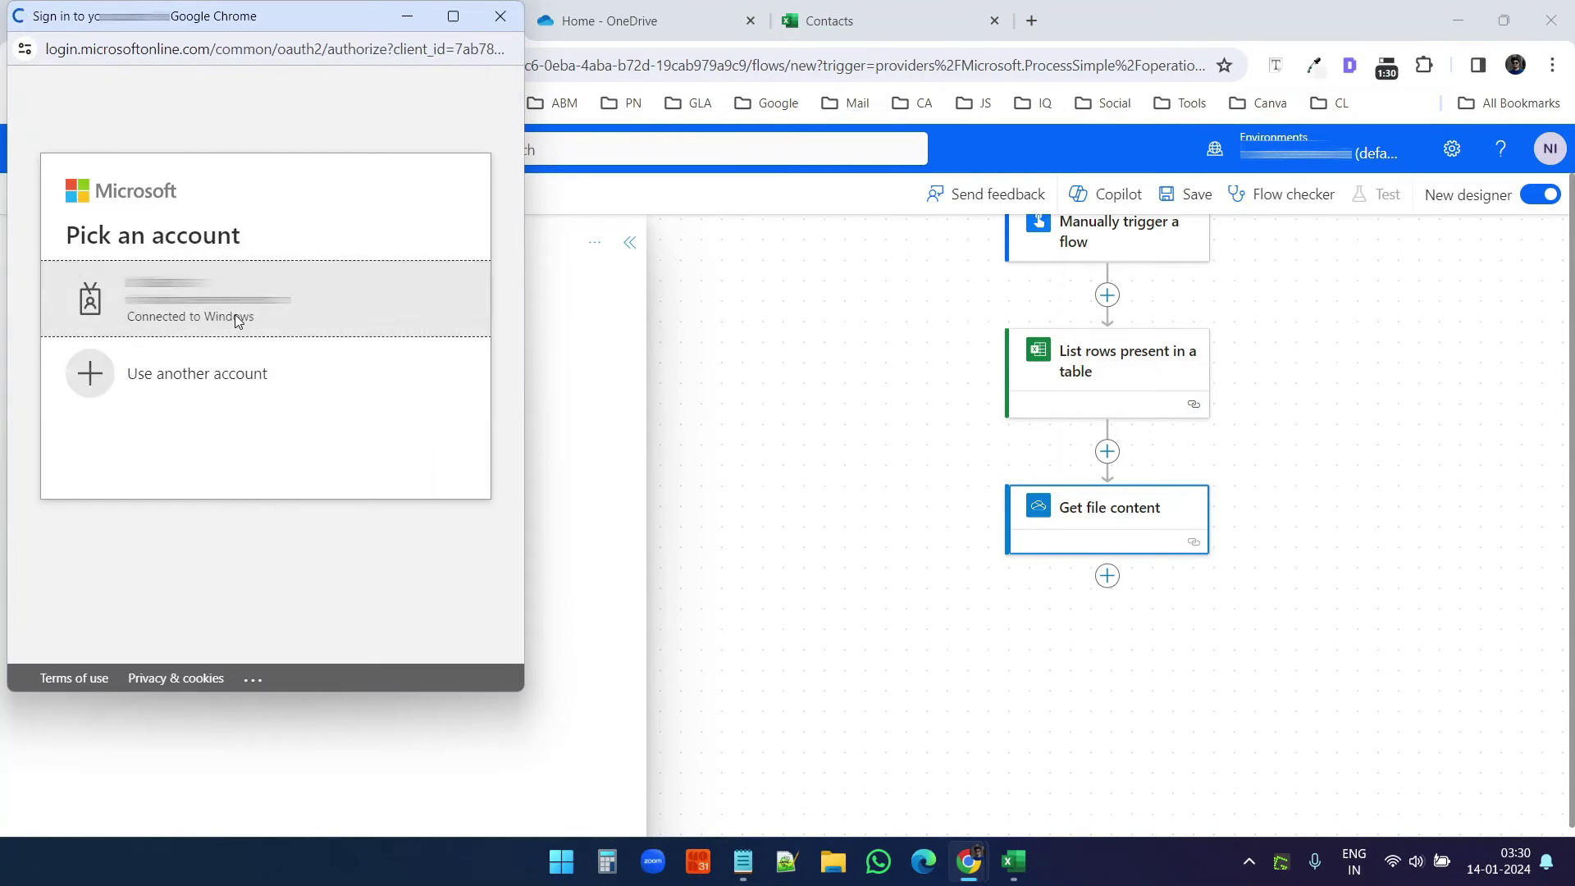
{"action": "left_click", "coordinate": [237, 318]}
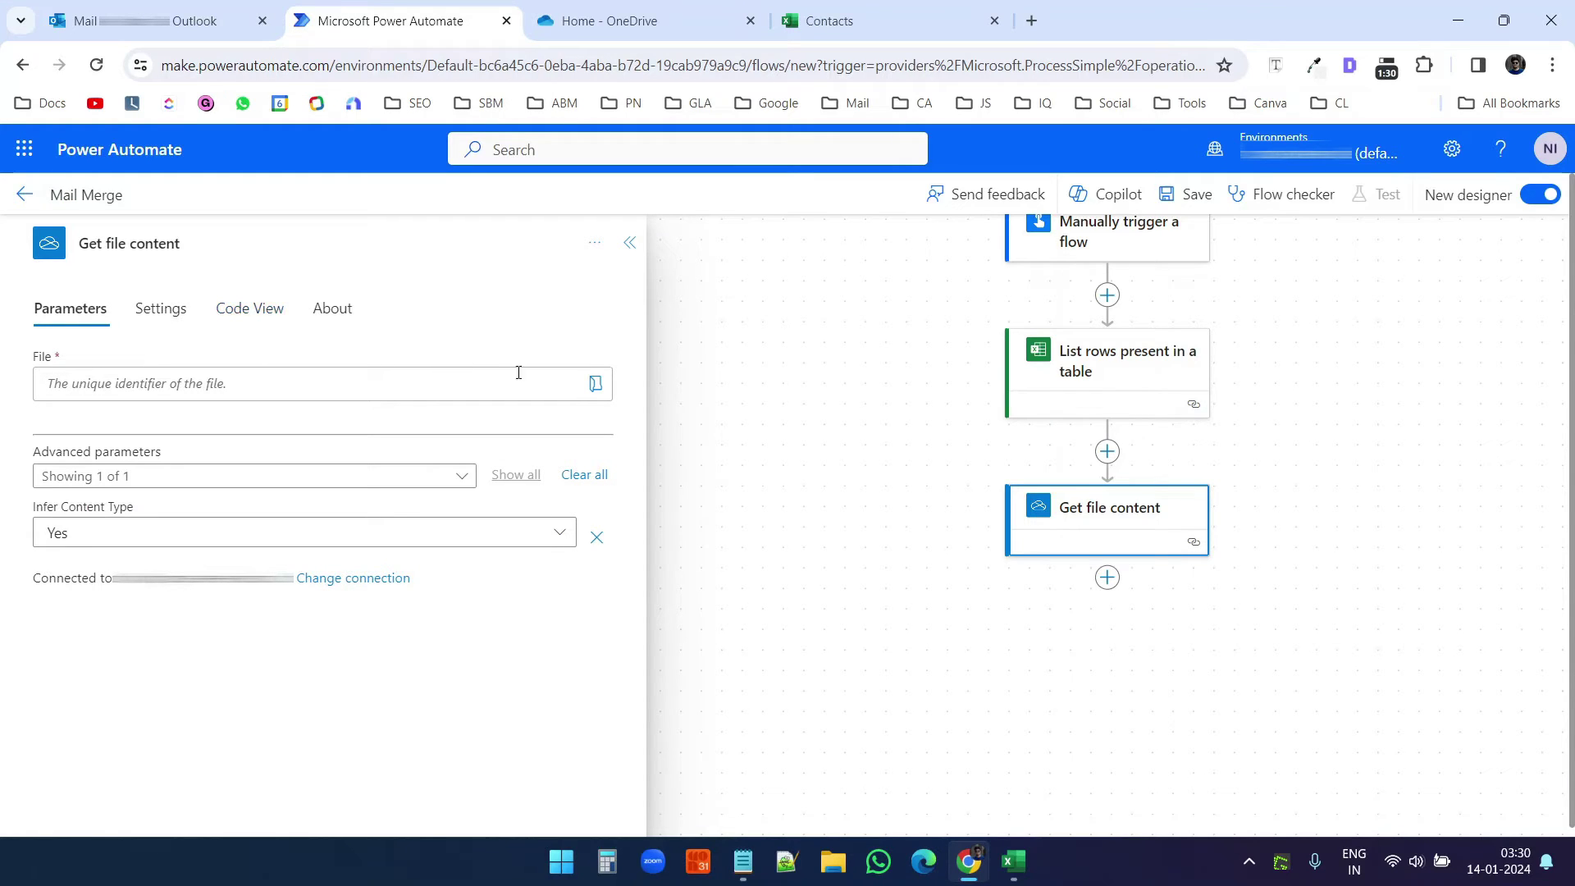
Step: Point Get file content at SPORTS DAY.docx in the OneDrive root and collapse its pane
{"action": "left_click", "coordinate": [596, 385]}
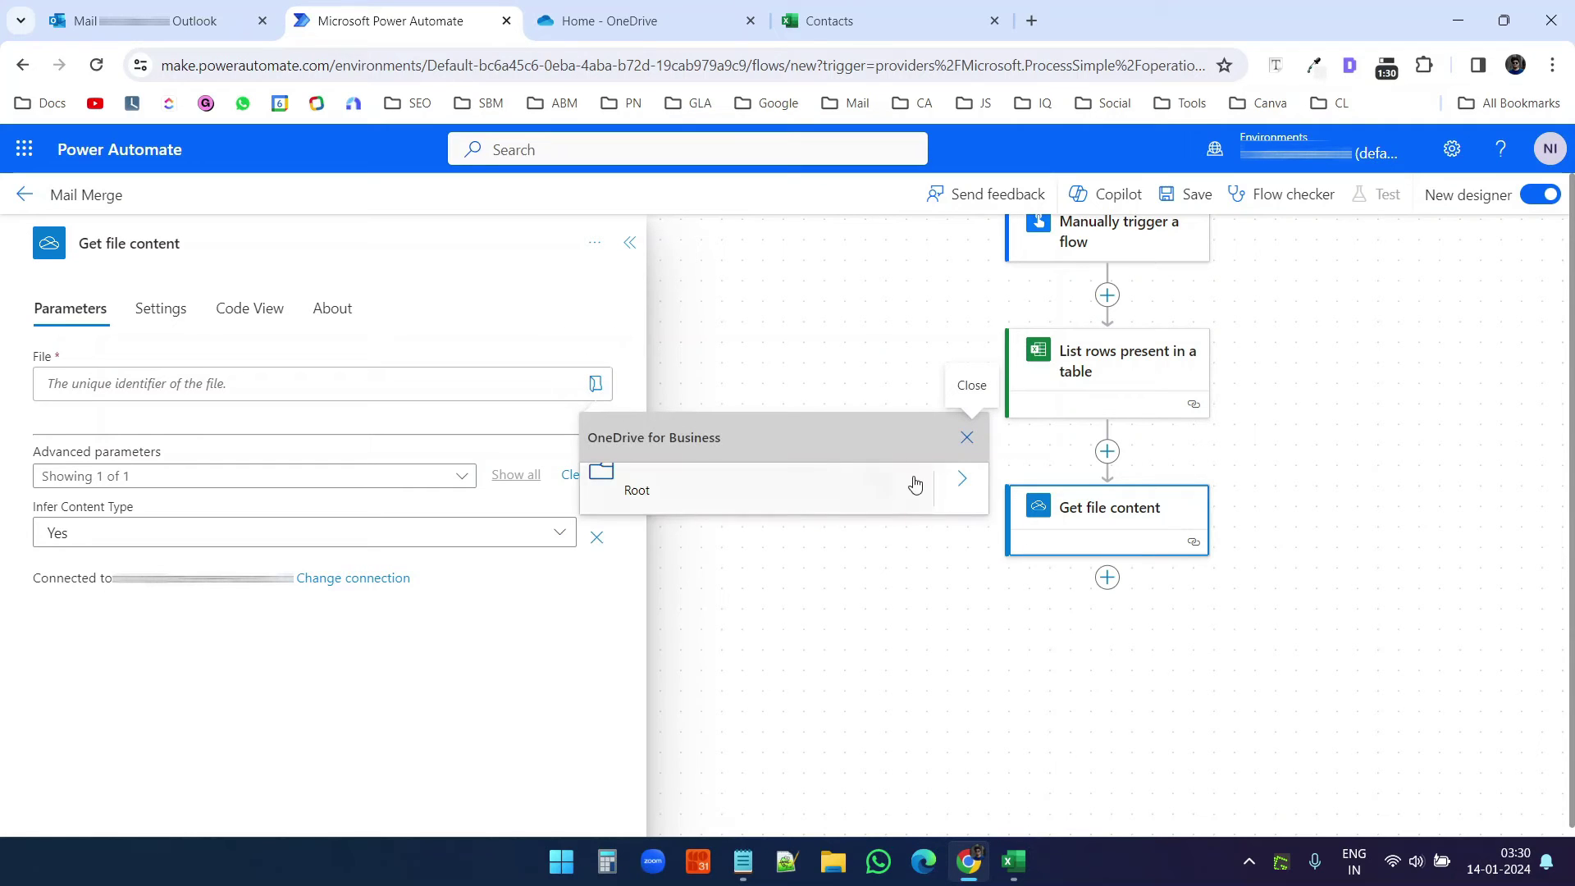
{"action": "left_click", "coordinate": [966, 486]}
{"action": "scroll", "coordinate": [915, 608], "scroll_direction": "down", "scroll_amount": 10}
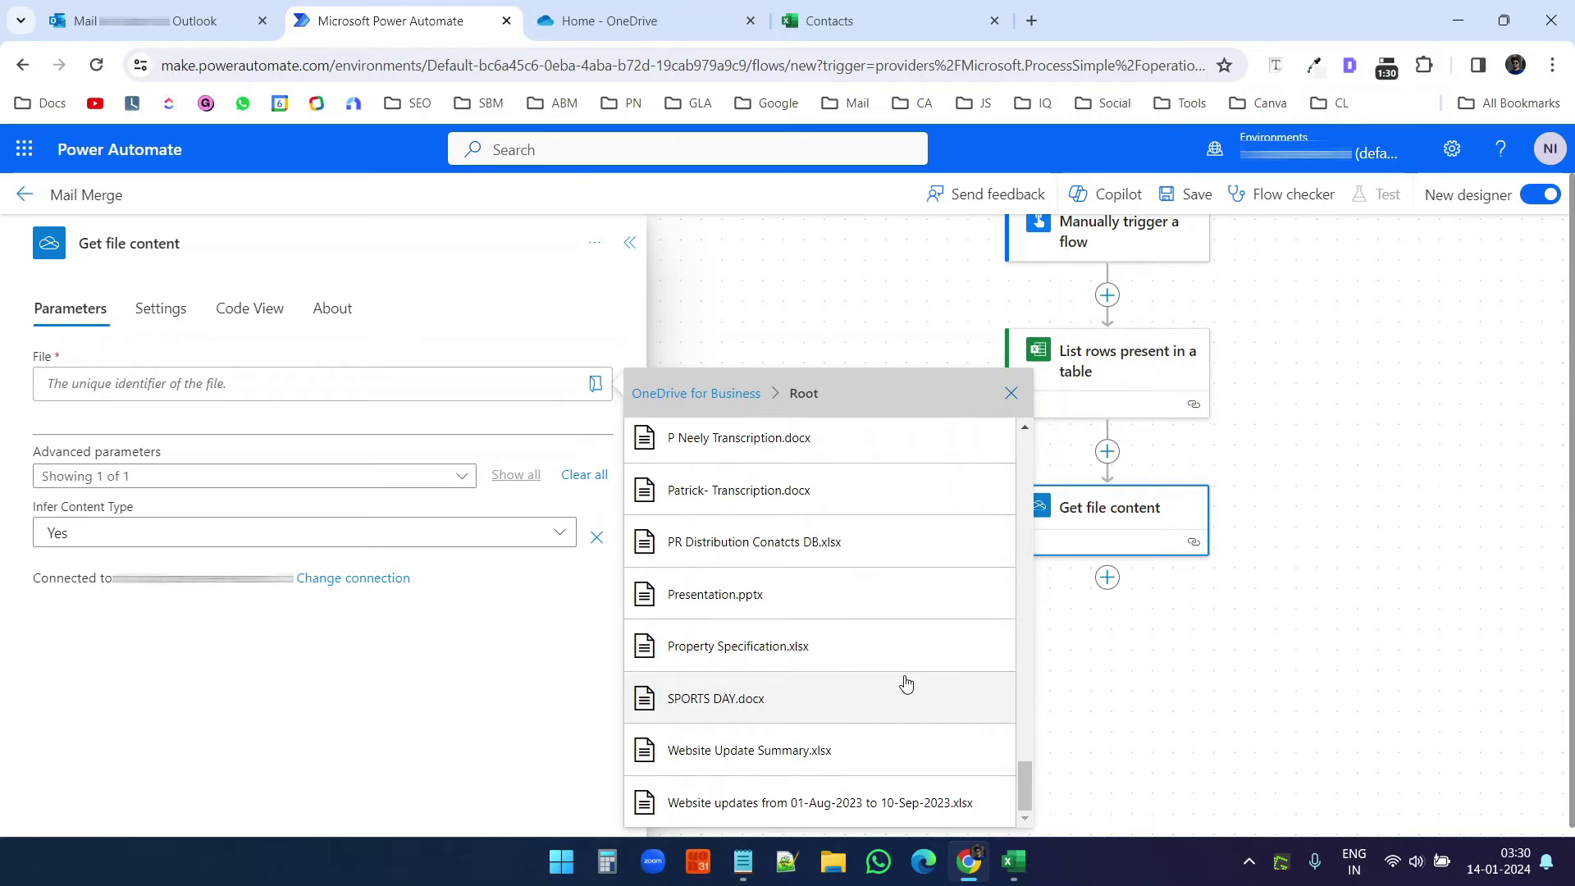
{"action": "left_click", "coordinate": [751, 706]}
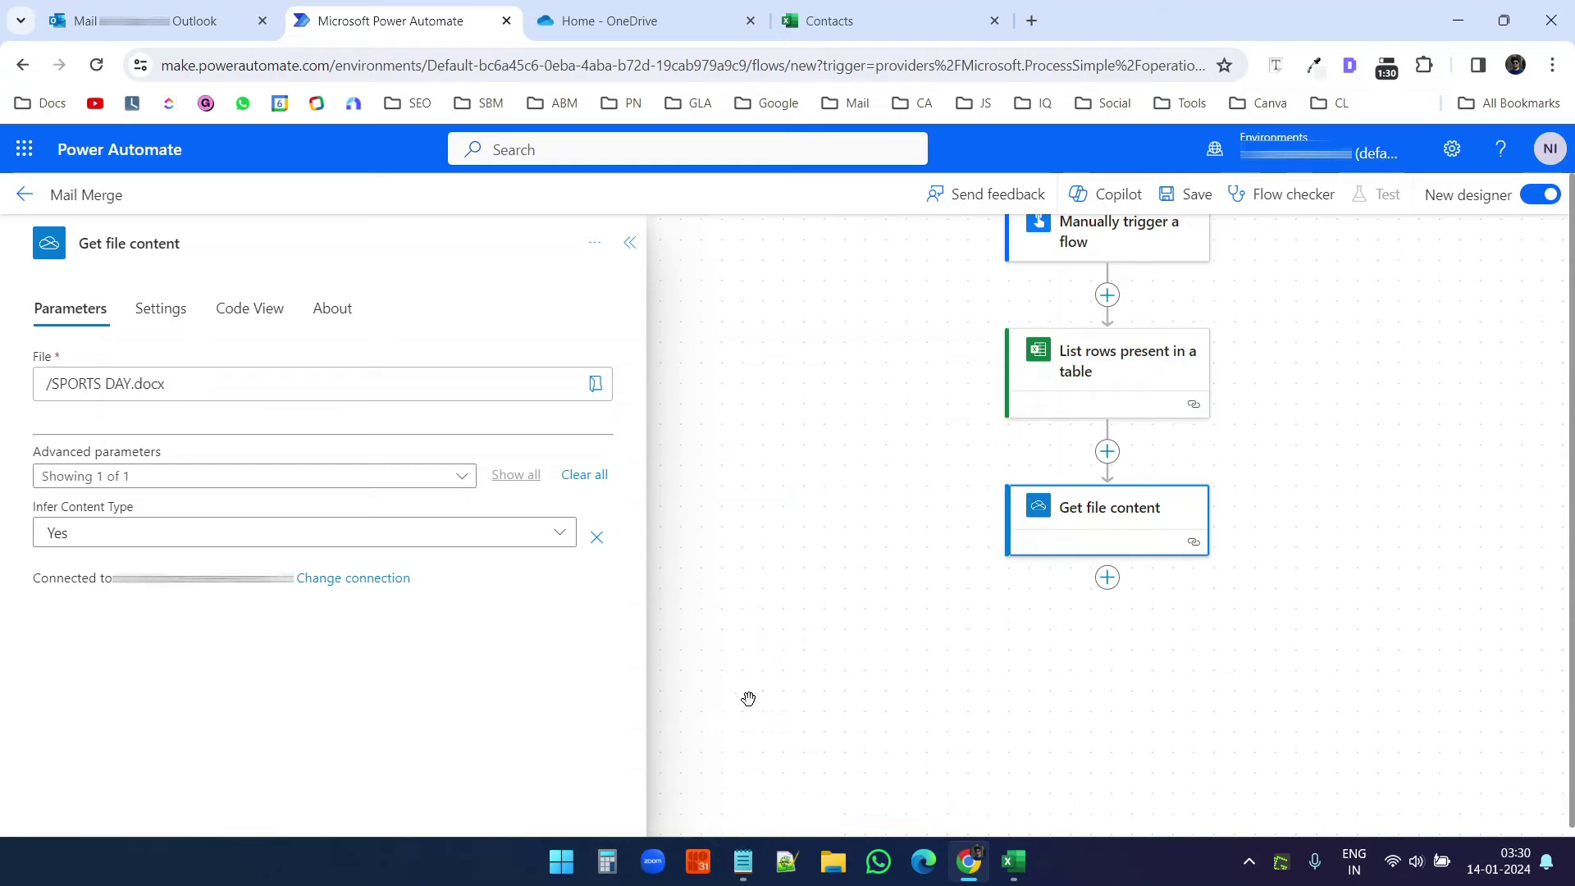
{"action": "left_click", "coordinate": [628, 245]}
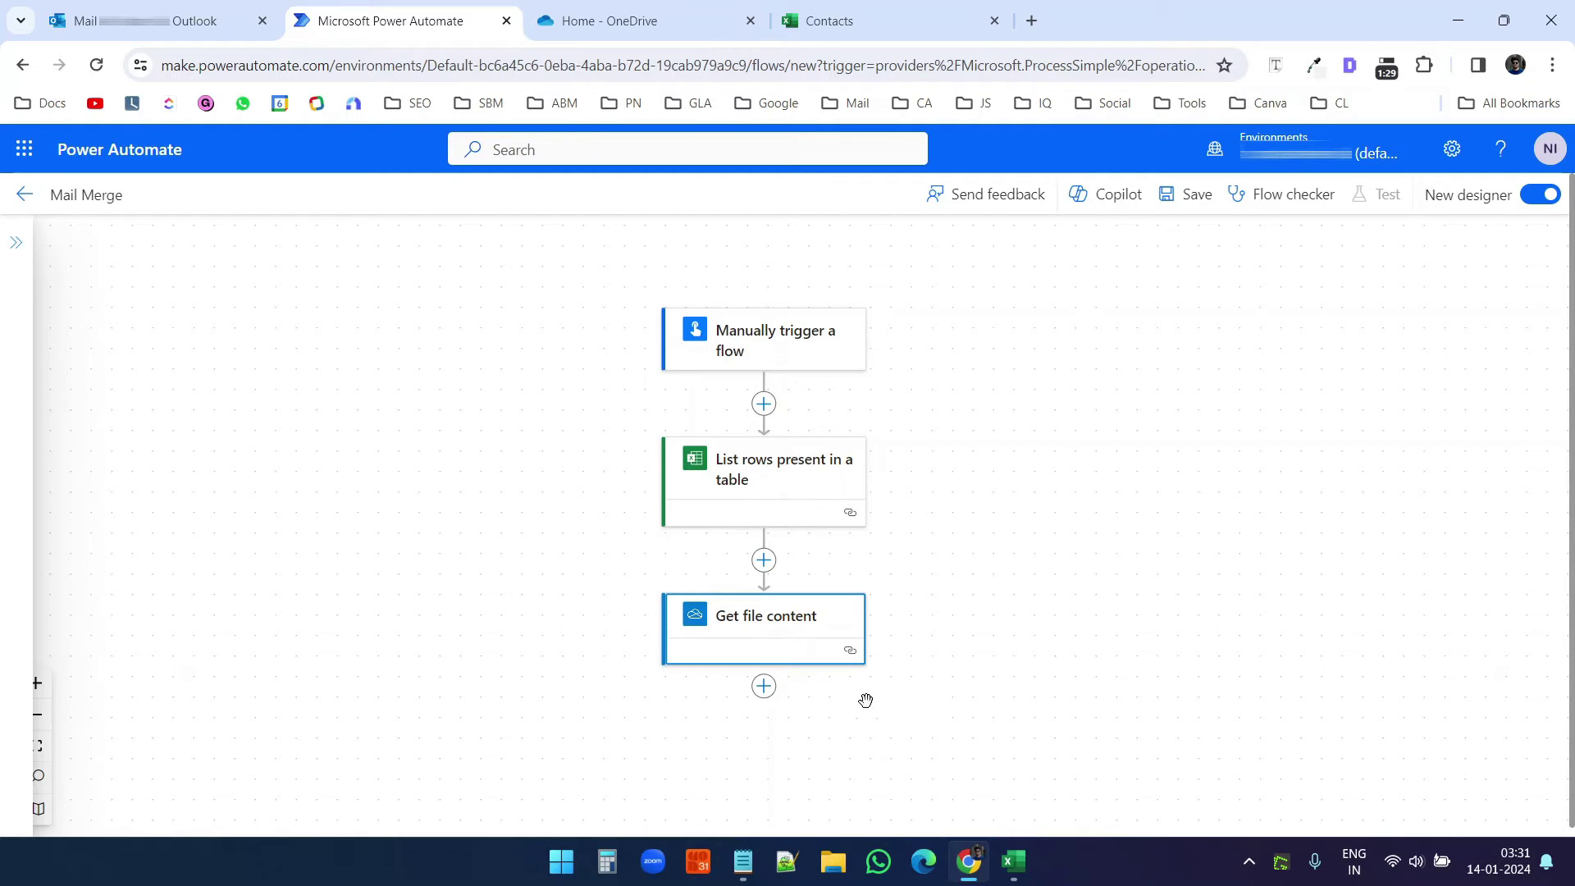
Step: Add Office 365 Outlook's Send an email (V2) after Get file content, signed in with the existing account
{"action": "left_click", "coordinate": [765, 689]}
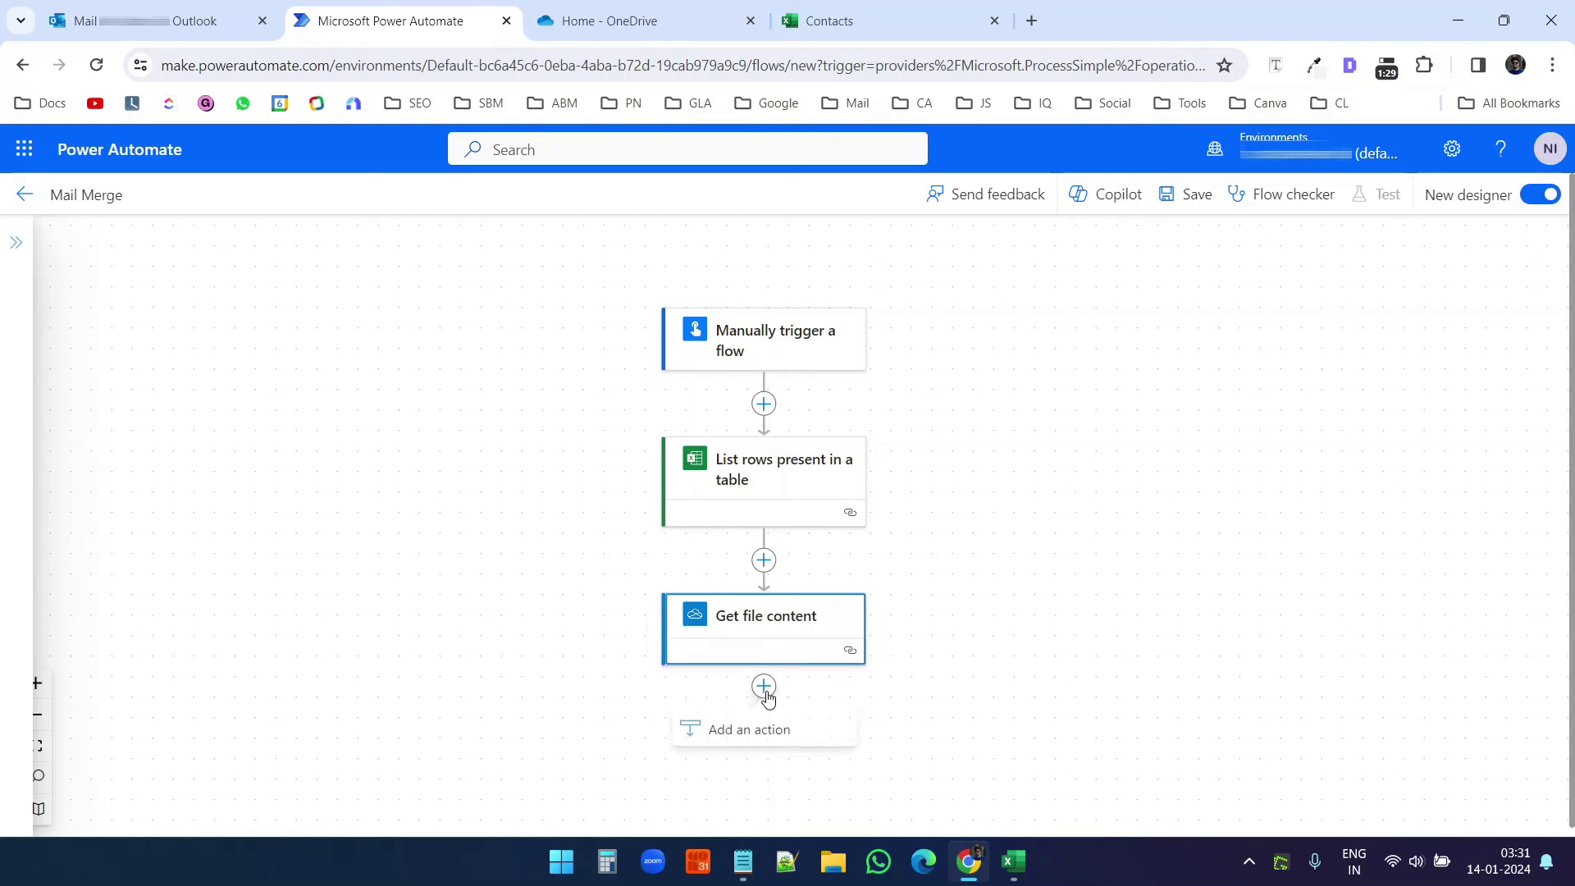
{"action": "left_click", "coordinate": [763, 736]}
{"action": "type", "text": "outlook"}
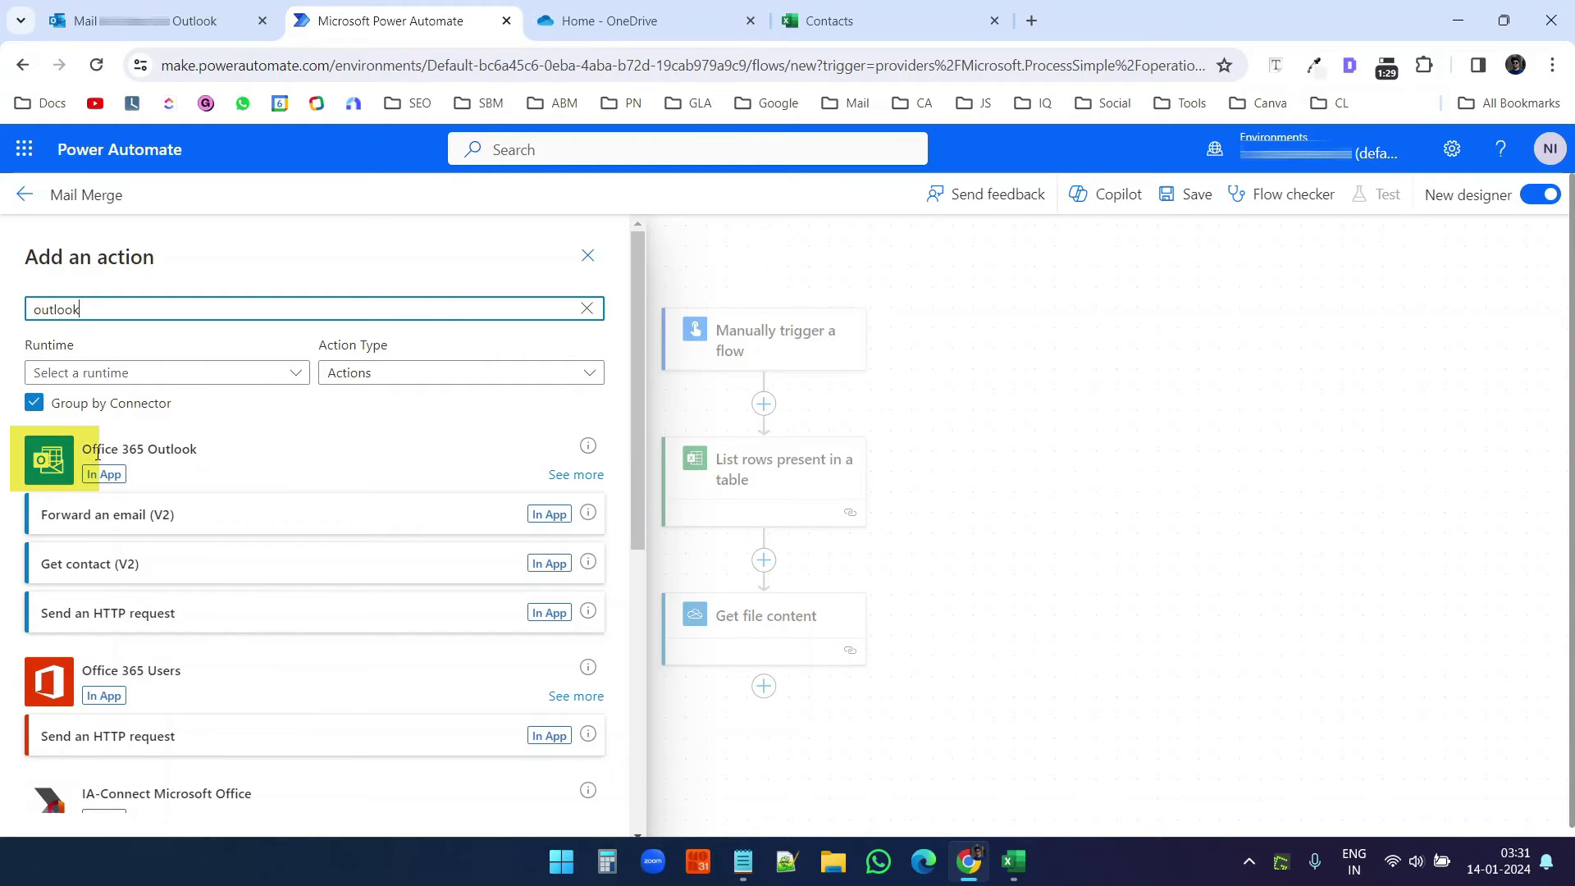
{"action": "scroll", "coordinate": [393, 468], "scroll_direction": "down", "scroll_amount": 5}
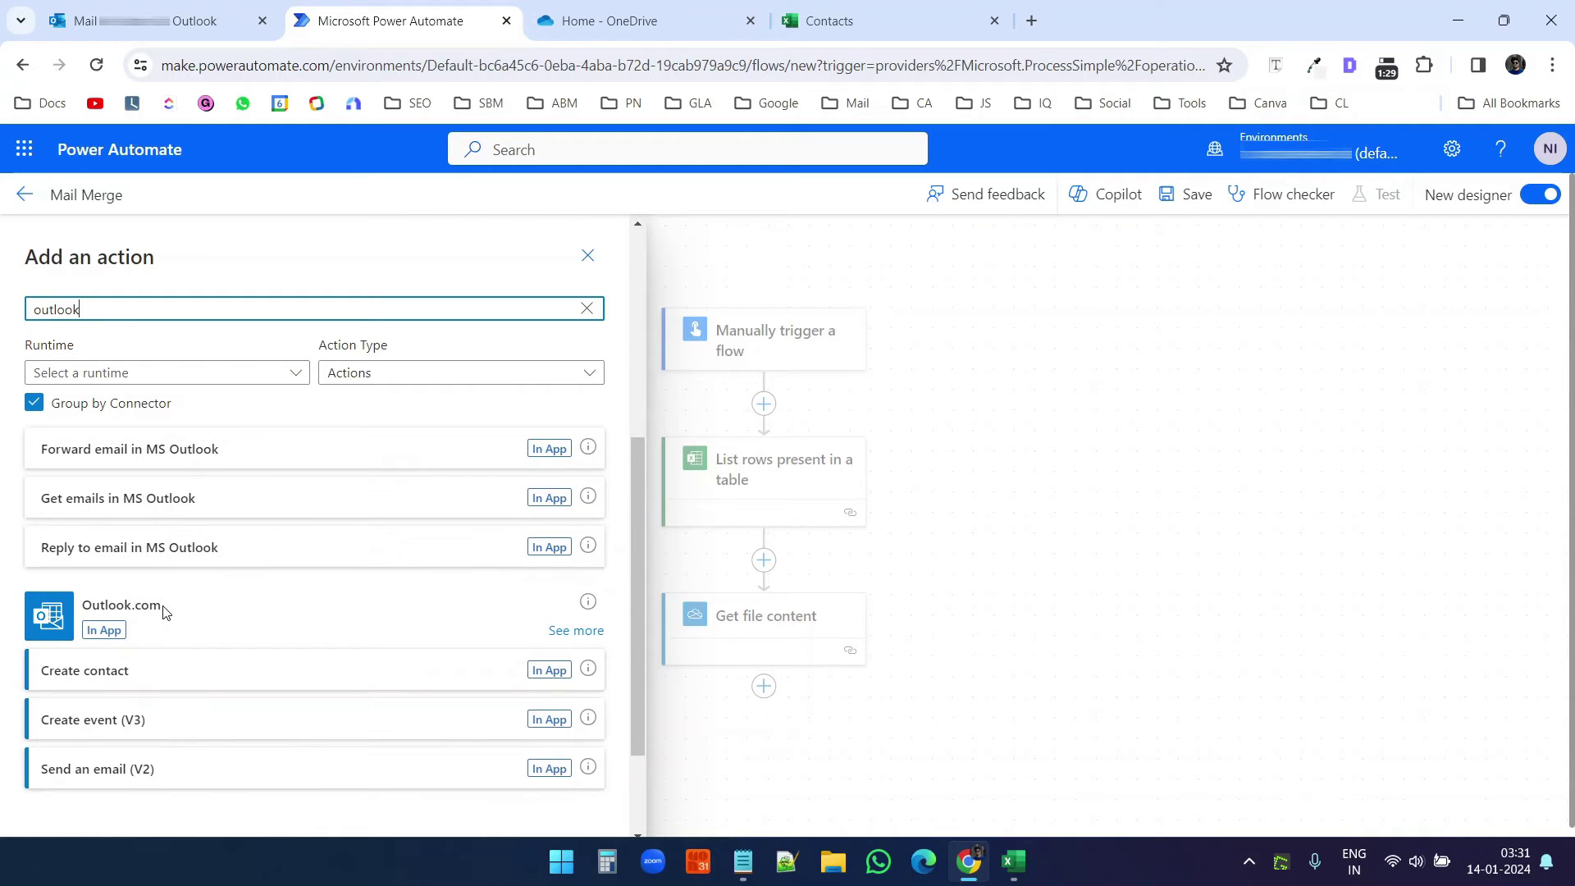
{"action": "scroll", "coordinate": [165, 611], "scroll_direction": "up", "scroll_amount": 5}
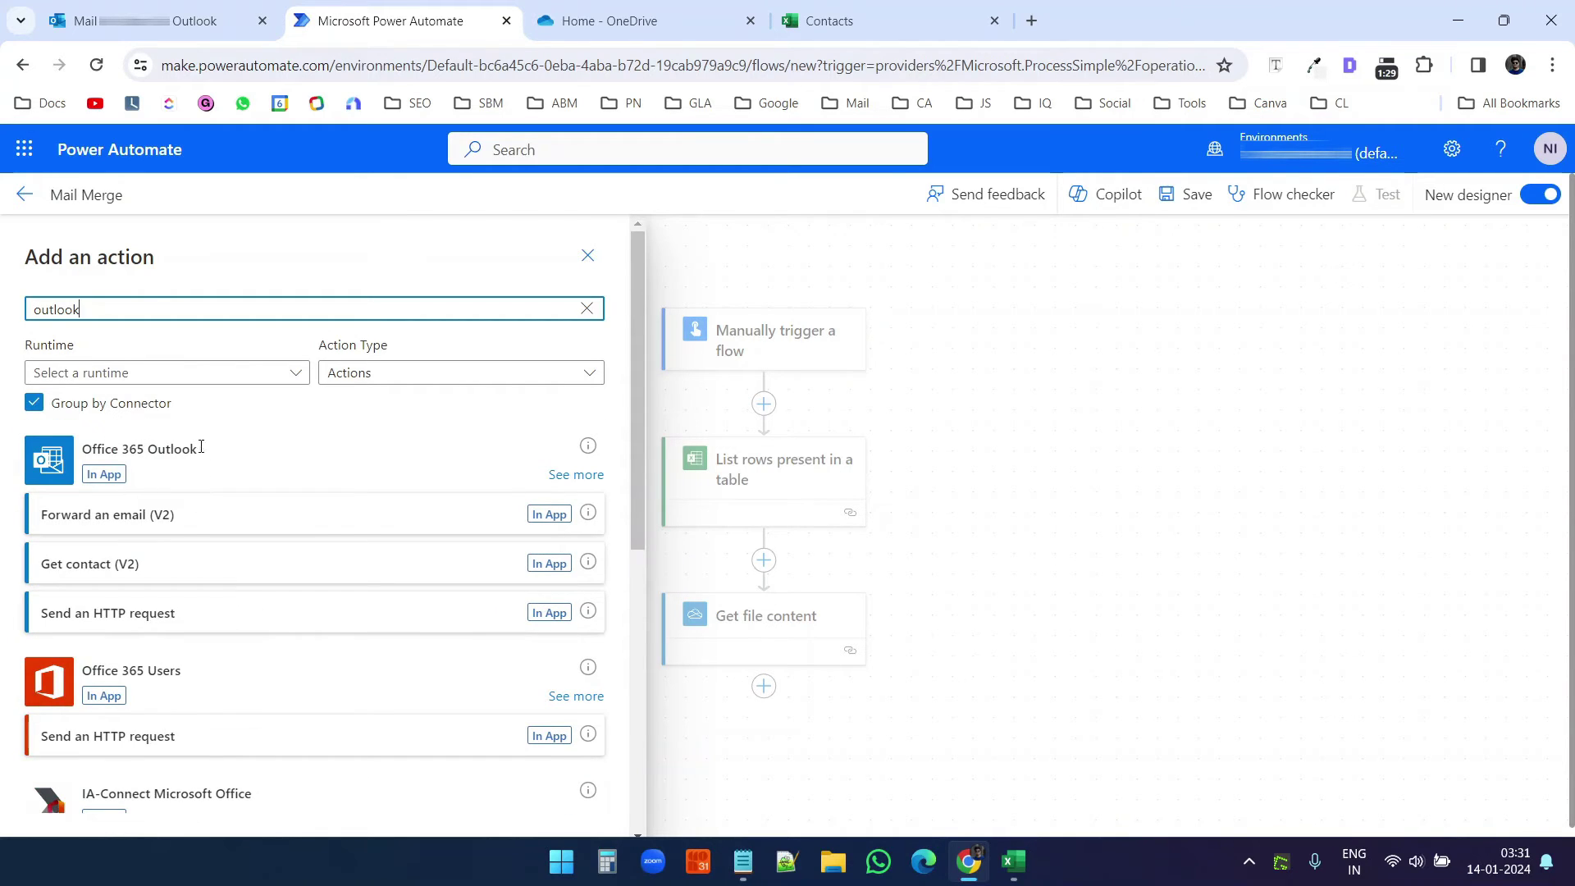
{"action": "left_click", "coordinate": [562, 476]}
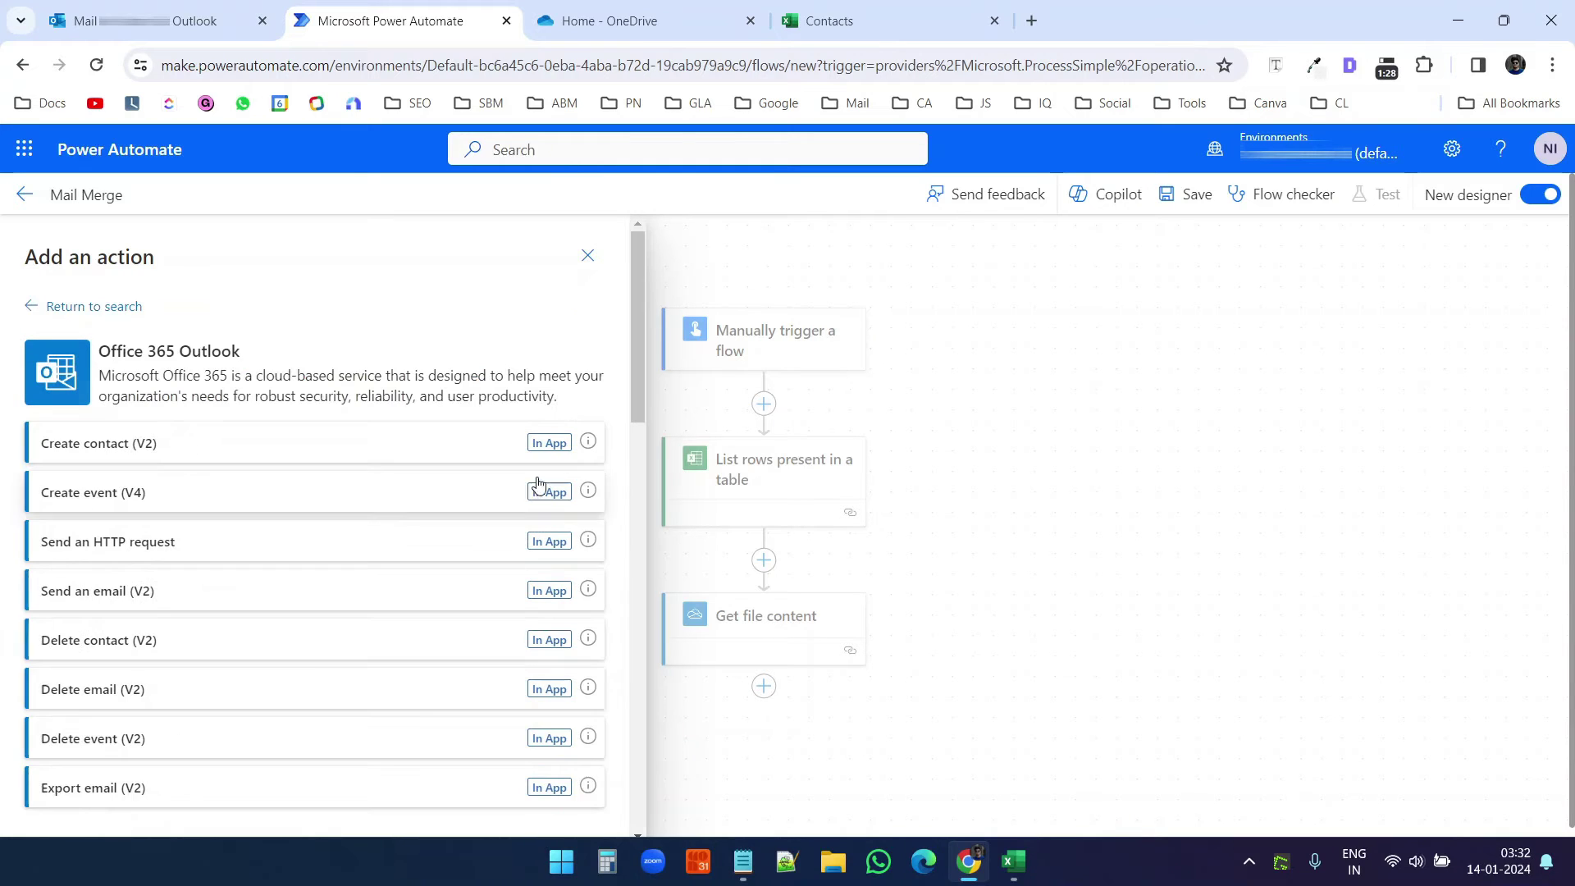
{"action": "left_click", "coordinate": [196, 598]}
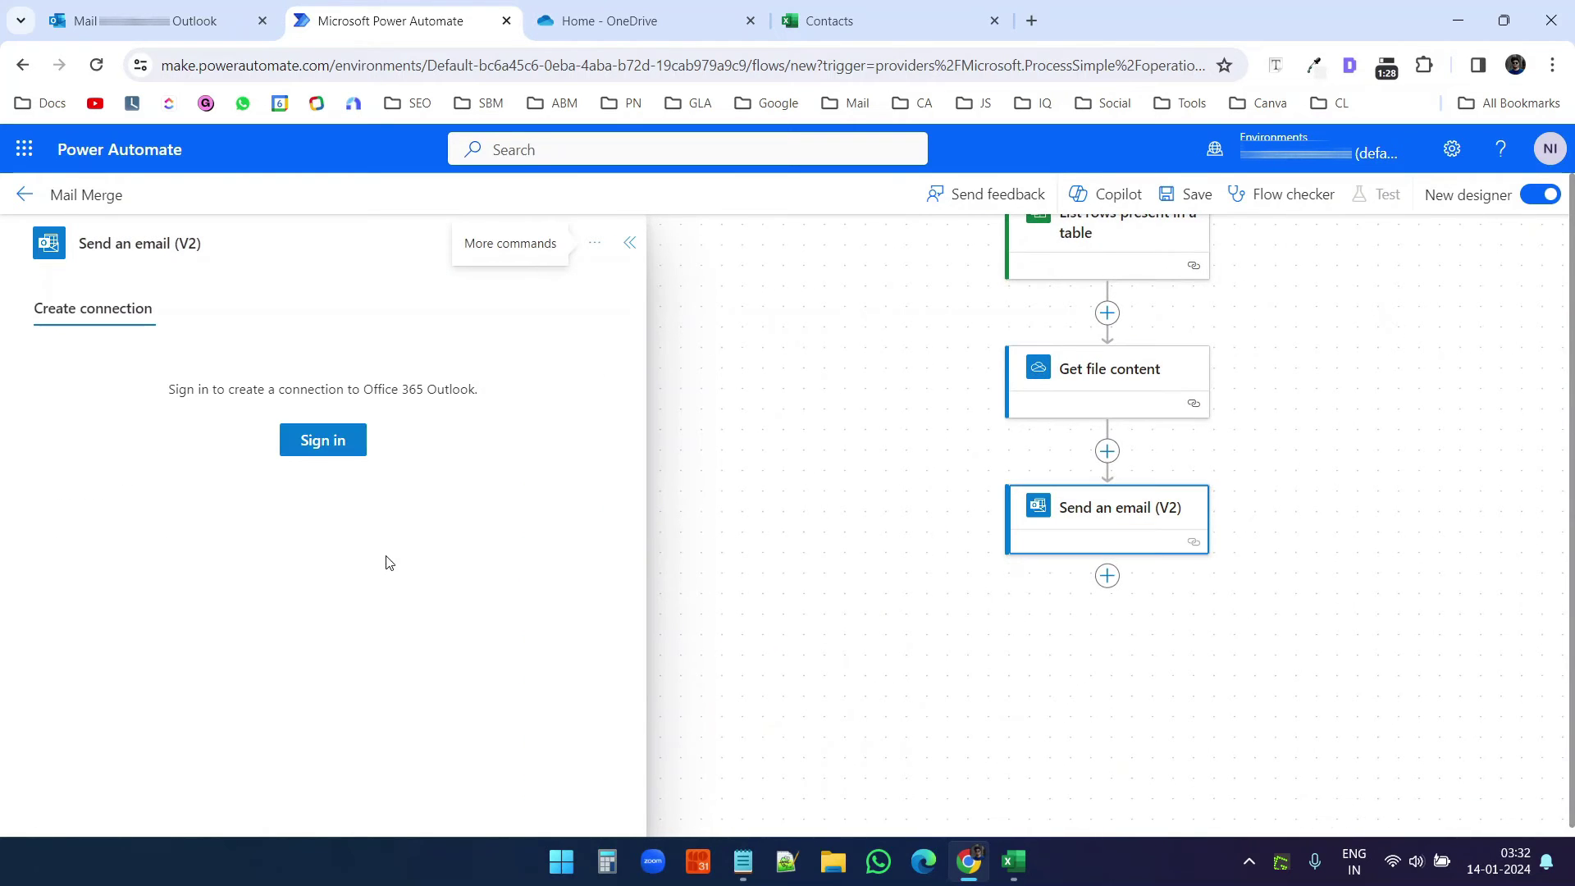
{"action": "left_click", "coordinate": [336, 451]}
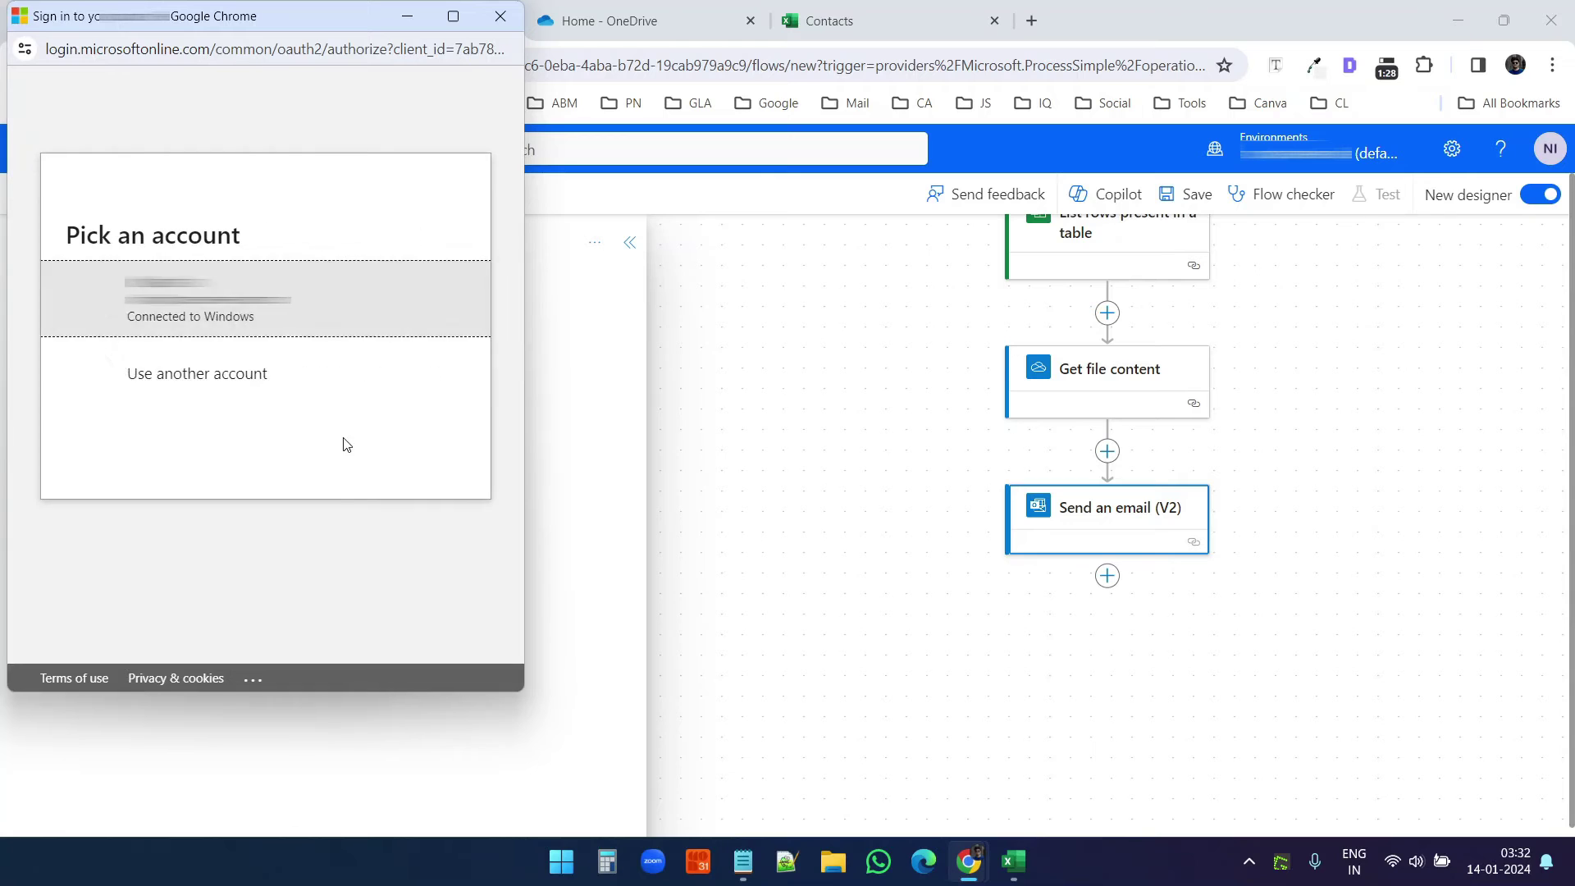
{"action": "left_click", "coordinate": [211, 311]}
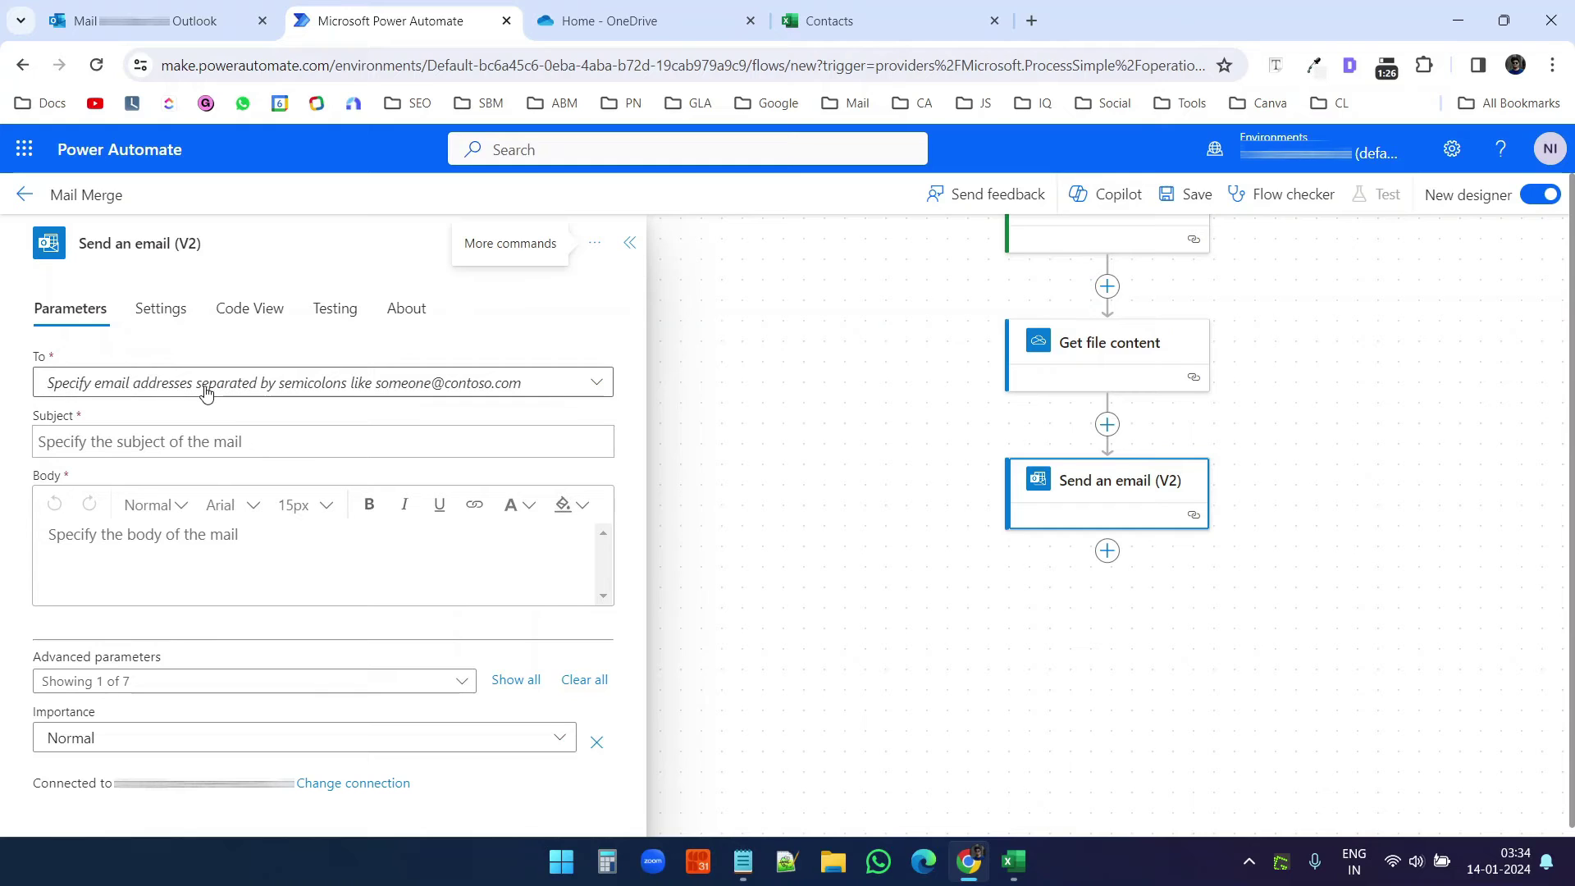
Step: Set the email's To field to the Email column from List rows present in a table
{"action": "left_click", "coordinate": [315, 388]}
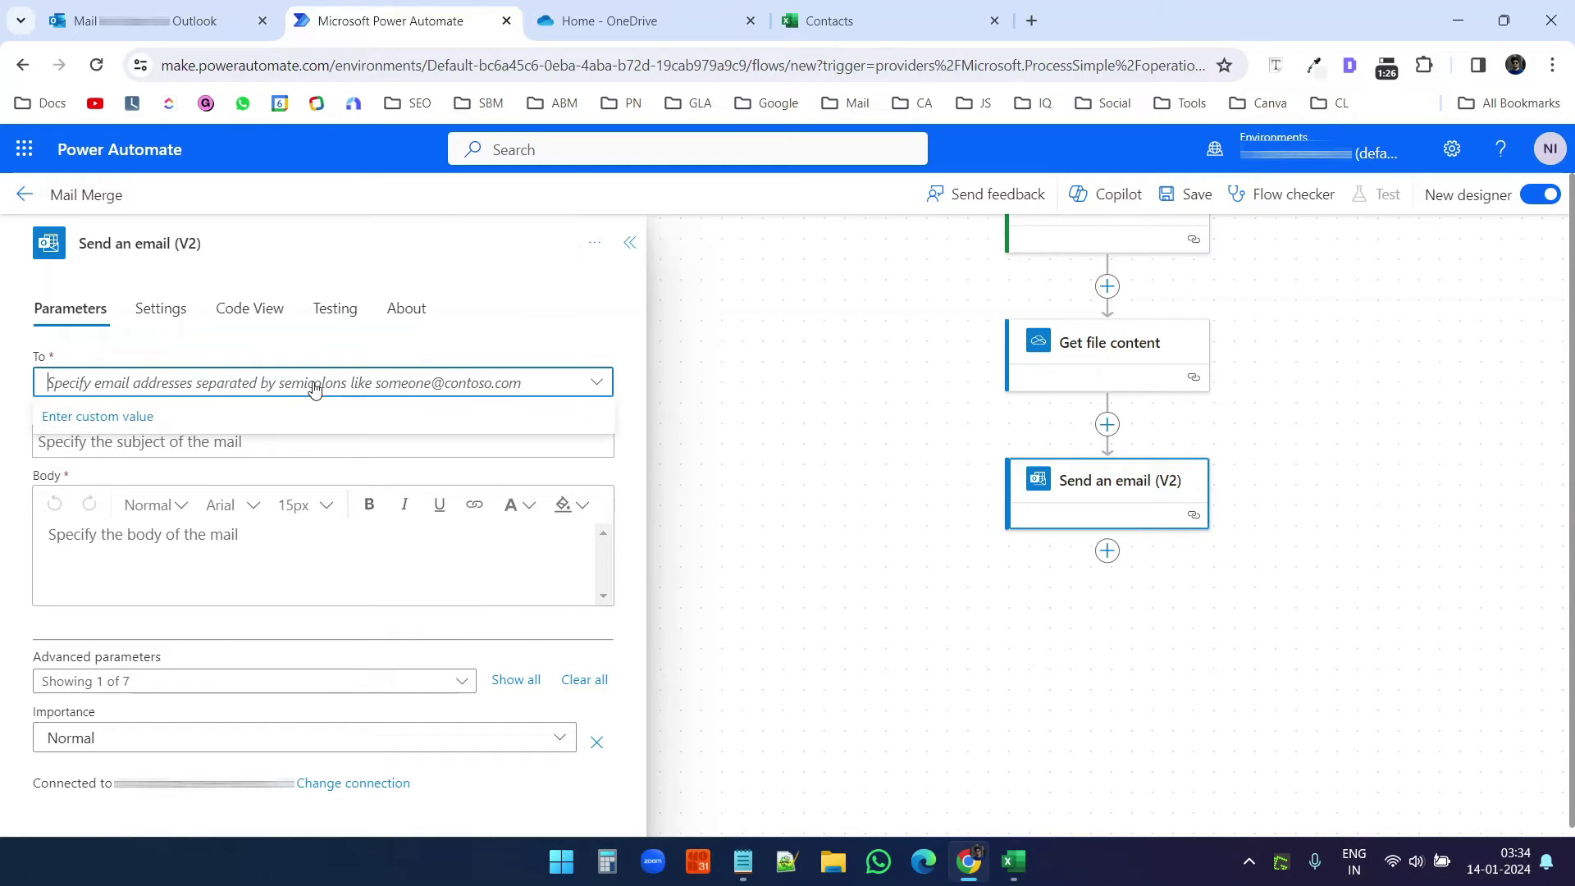
{"action": "left_click", "coordinate": [86, 421]}
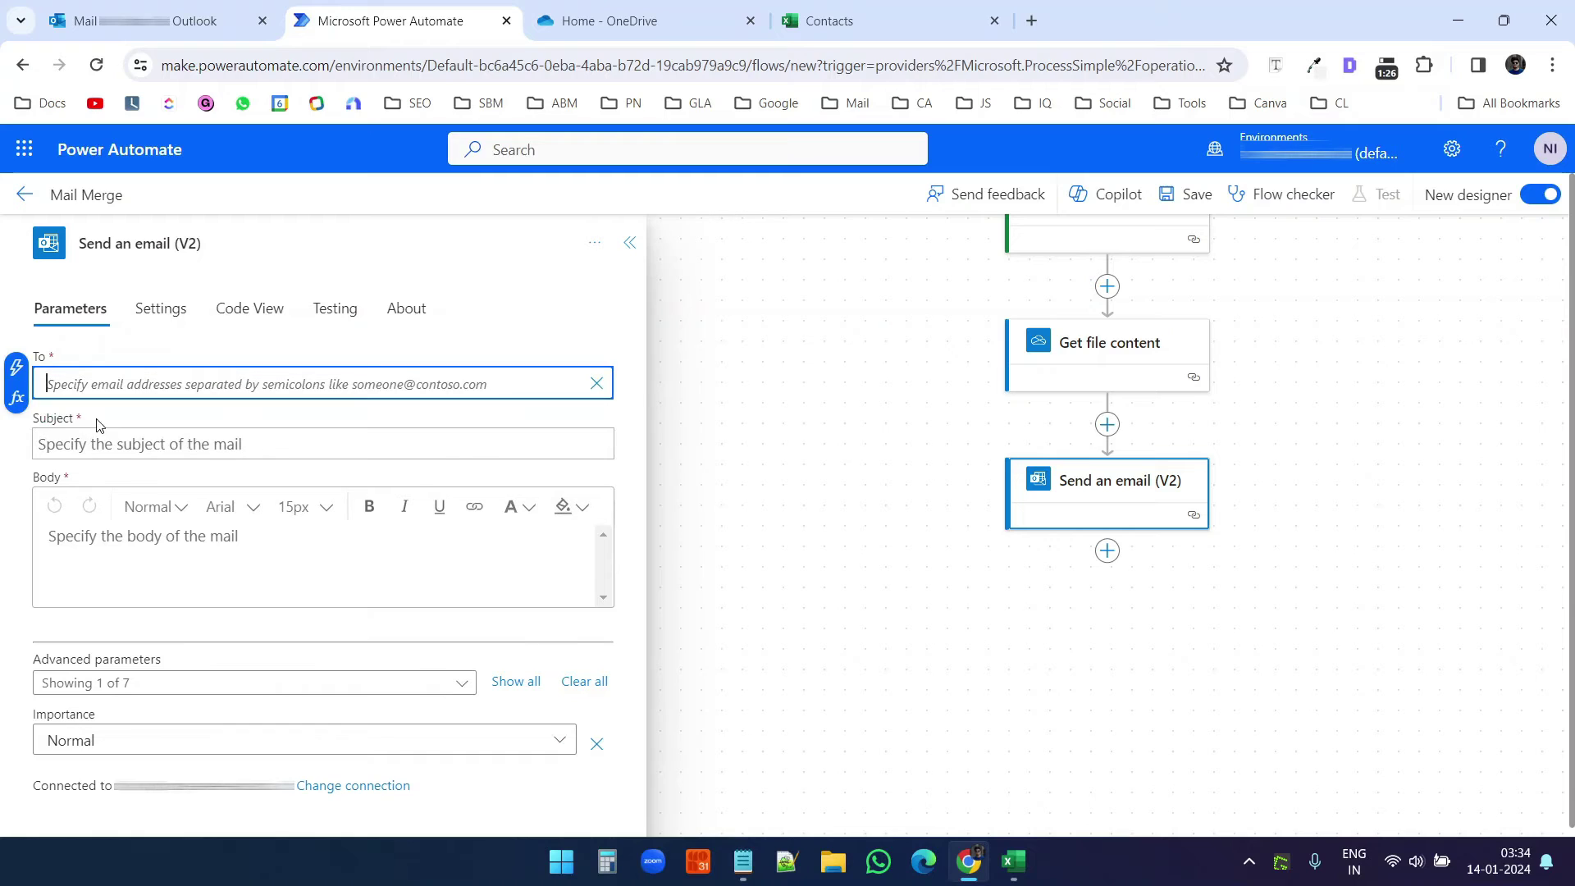
{"action": "left_click", "coordinate": [15, 374]}
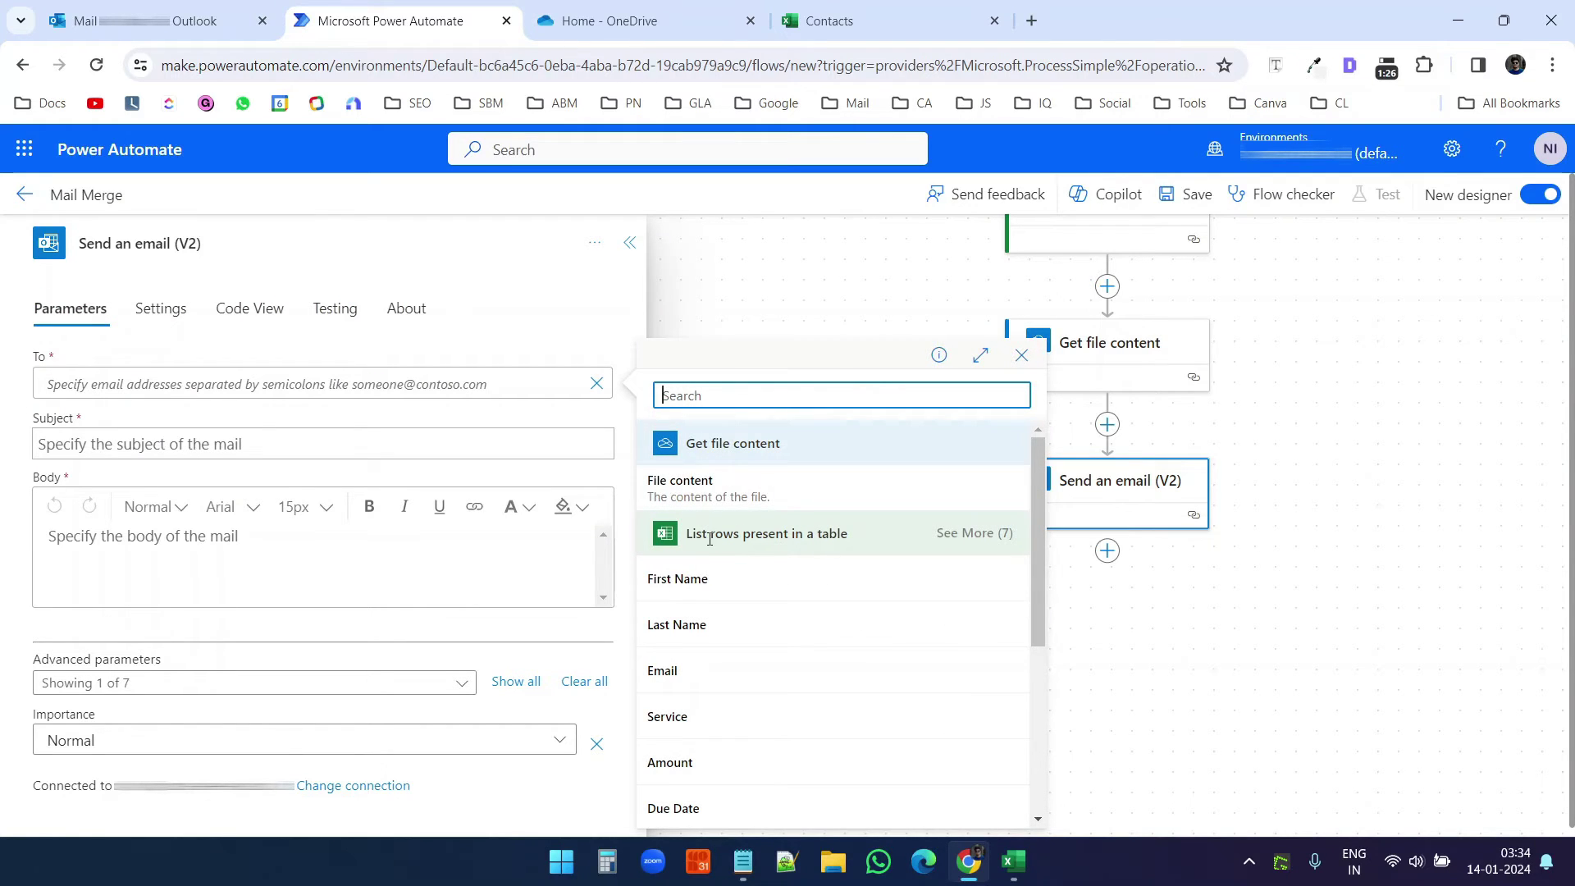
{"action": "scroll", "coordinate": [801, 590], "scroll_direction": "down", "scroll_amount": 1}
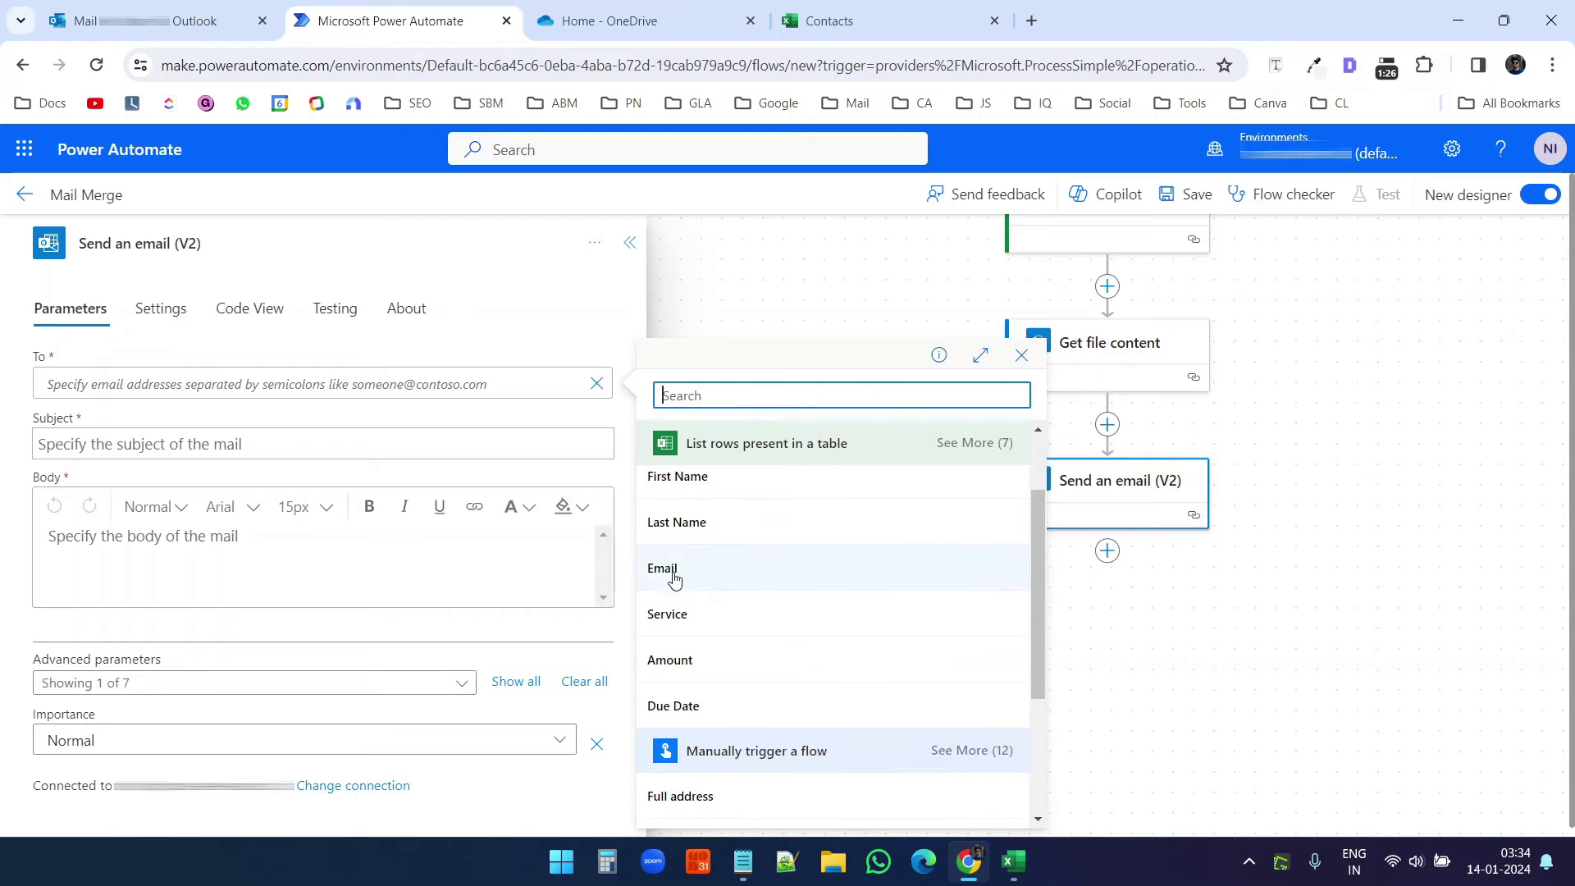
{"action": "left_click", "coordinate": [689, 577]}
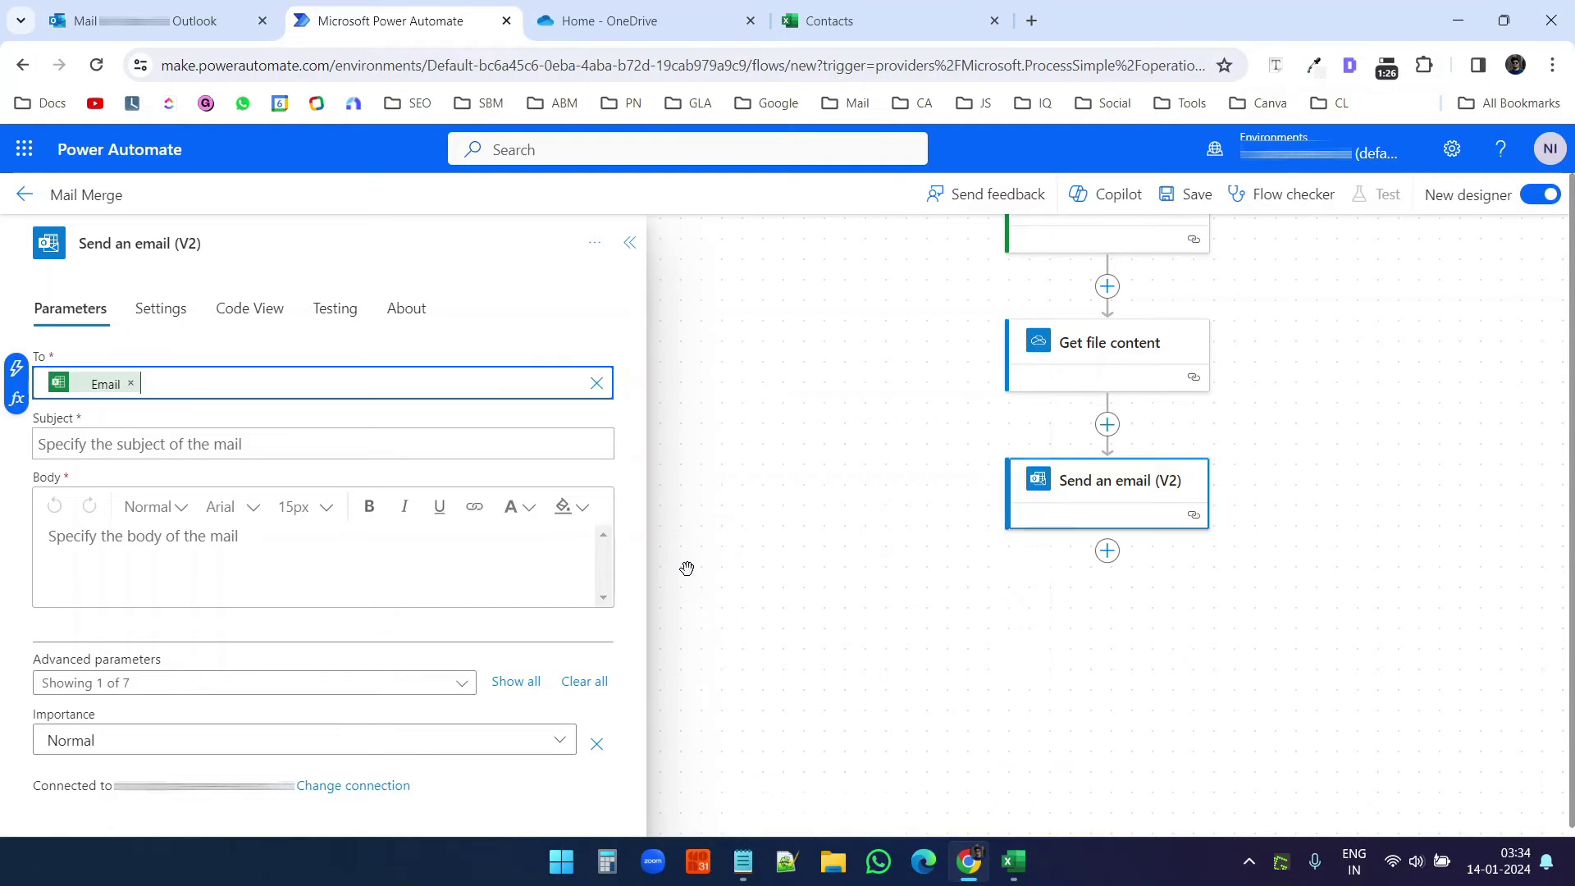
{"action": "left_click", "coordinate": [193, 444]}
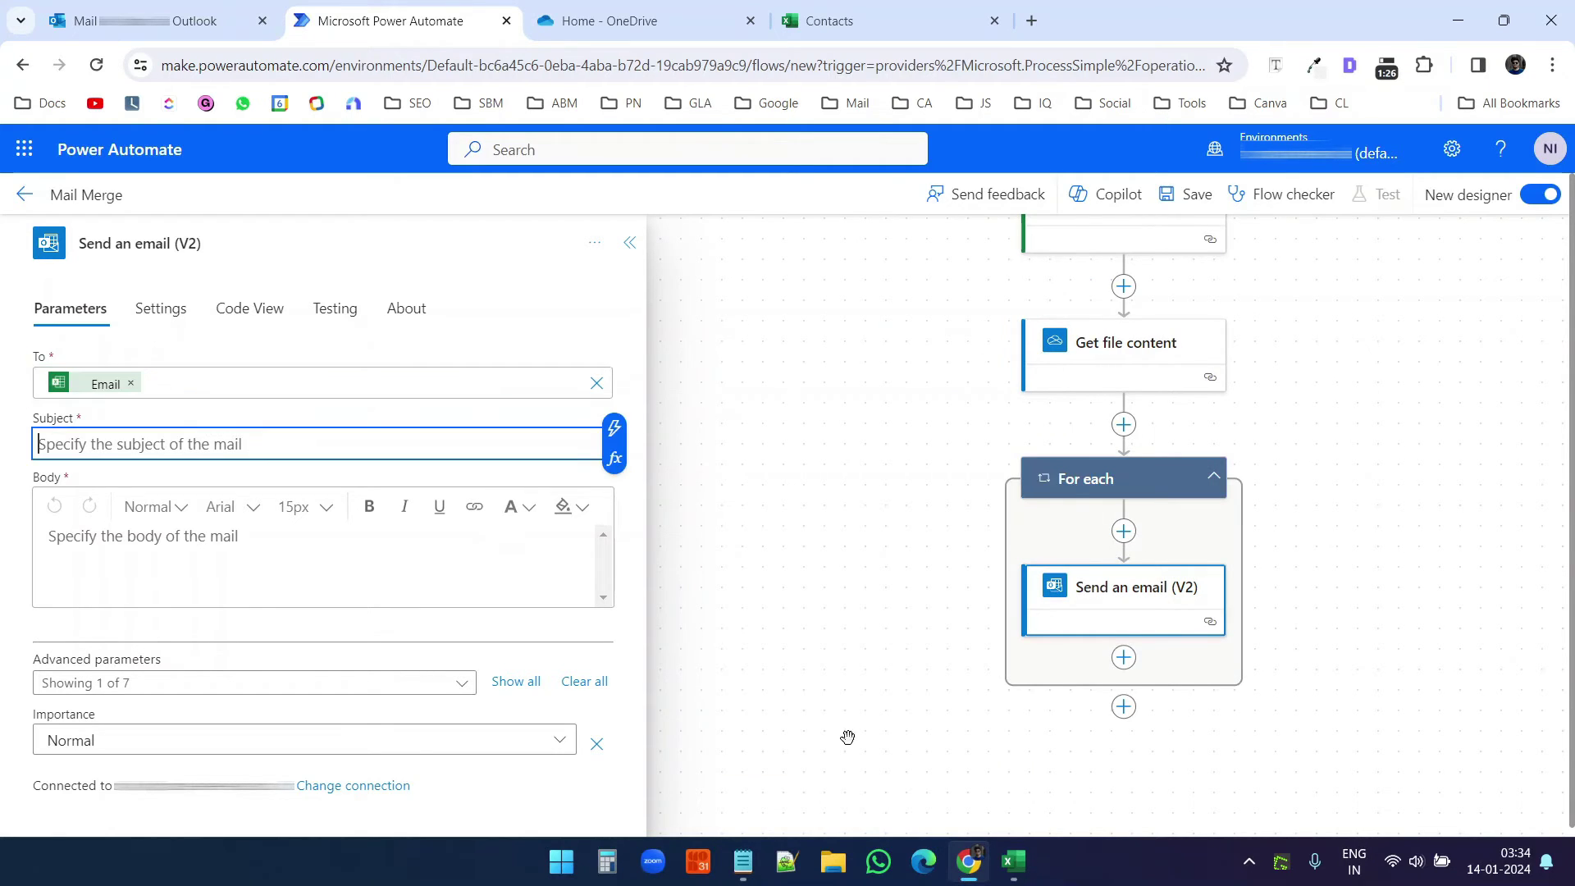
Step: Paste the subject line from the Notepad template into the email's Subject
{"action": "left_click", "coordinate": [743, 861]}
{"action": "left_click_drag", "start_coordinate": [655, 306], "coordinate": [358, 316]}
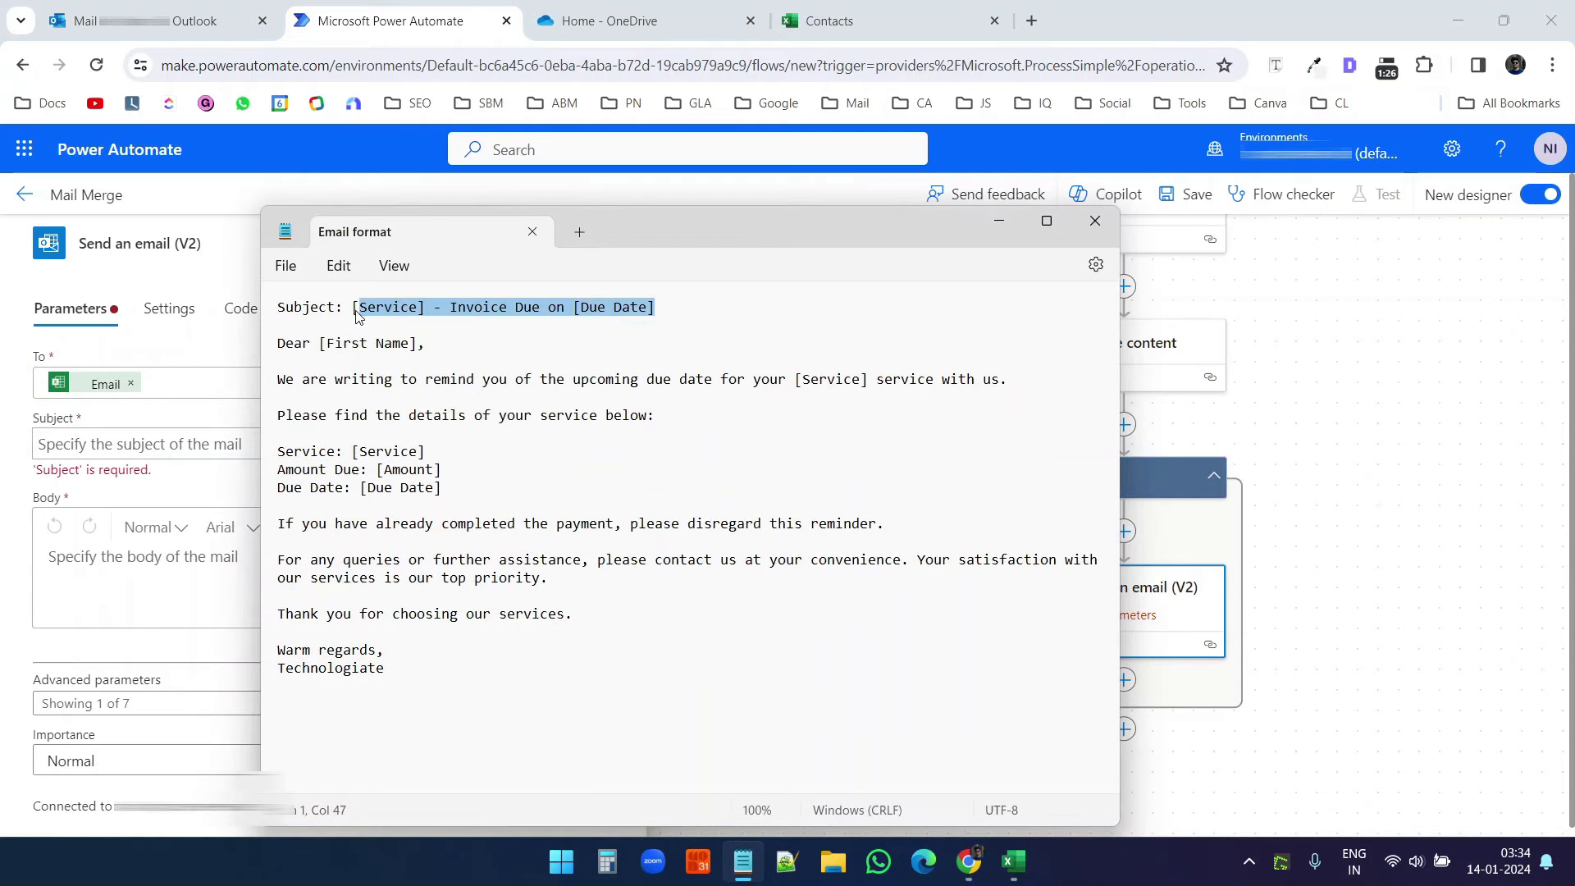
{"action": "key", "text": "ctrl+c"}
{"action": "left_click", "coordinate": [226, 435]}
{"action": "left_click", "coordinate": [176, 444]}
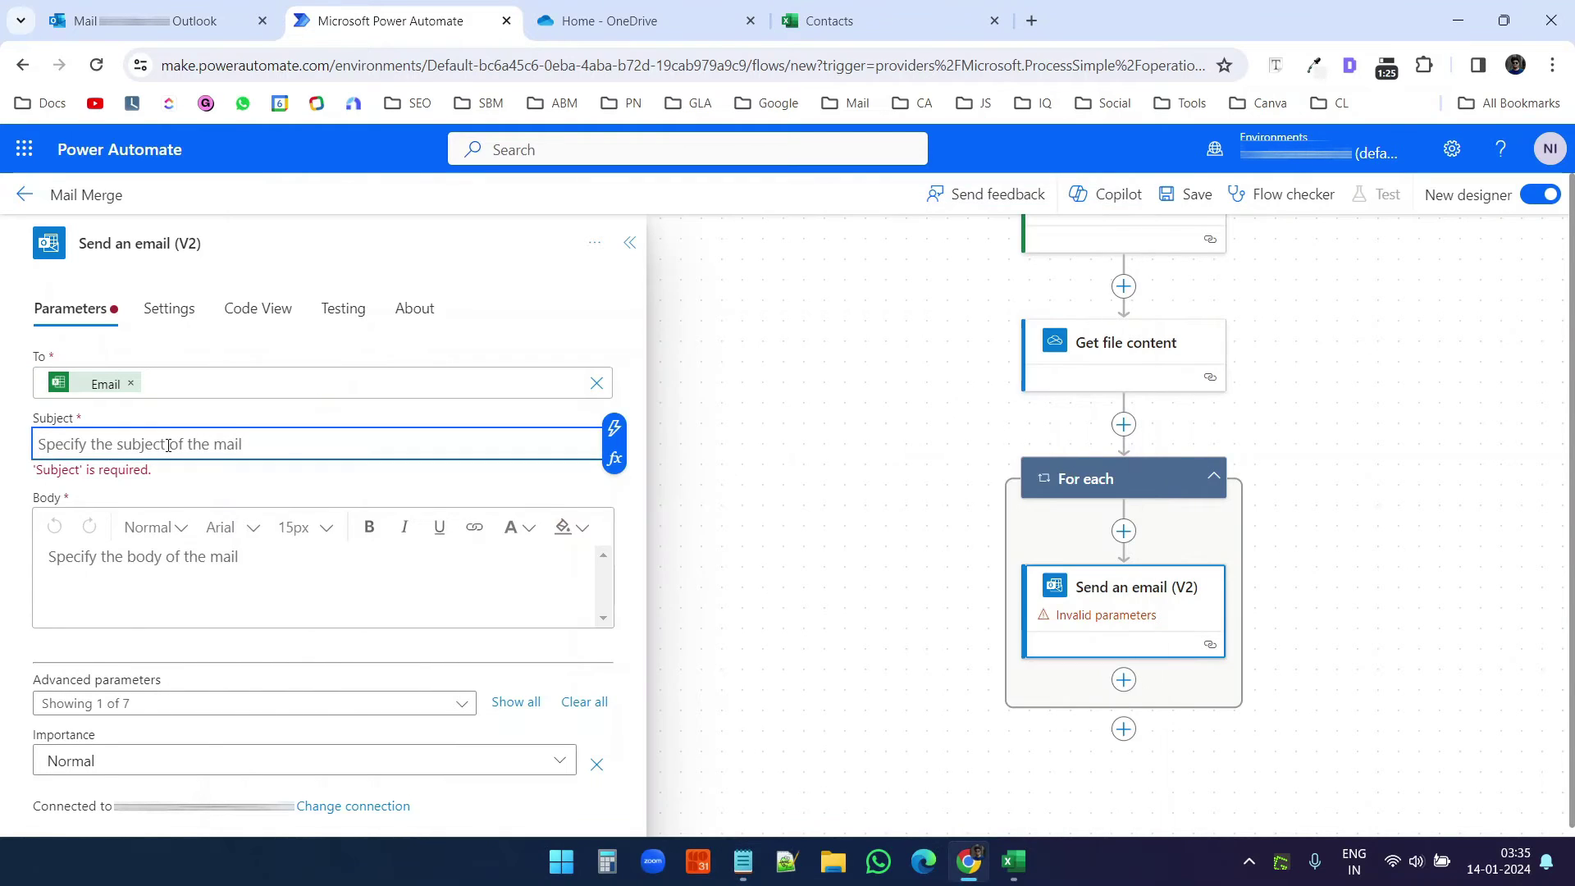
{"action": "key", "text": "ctrl+v"}
Step: Check the subject's placeholders against the Contacts workbook's Service and Due Date columns
{"action": "left_click_drag", "start_coordinate": [95, 444], "coordinate": [38, 444]}
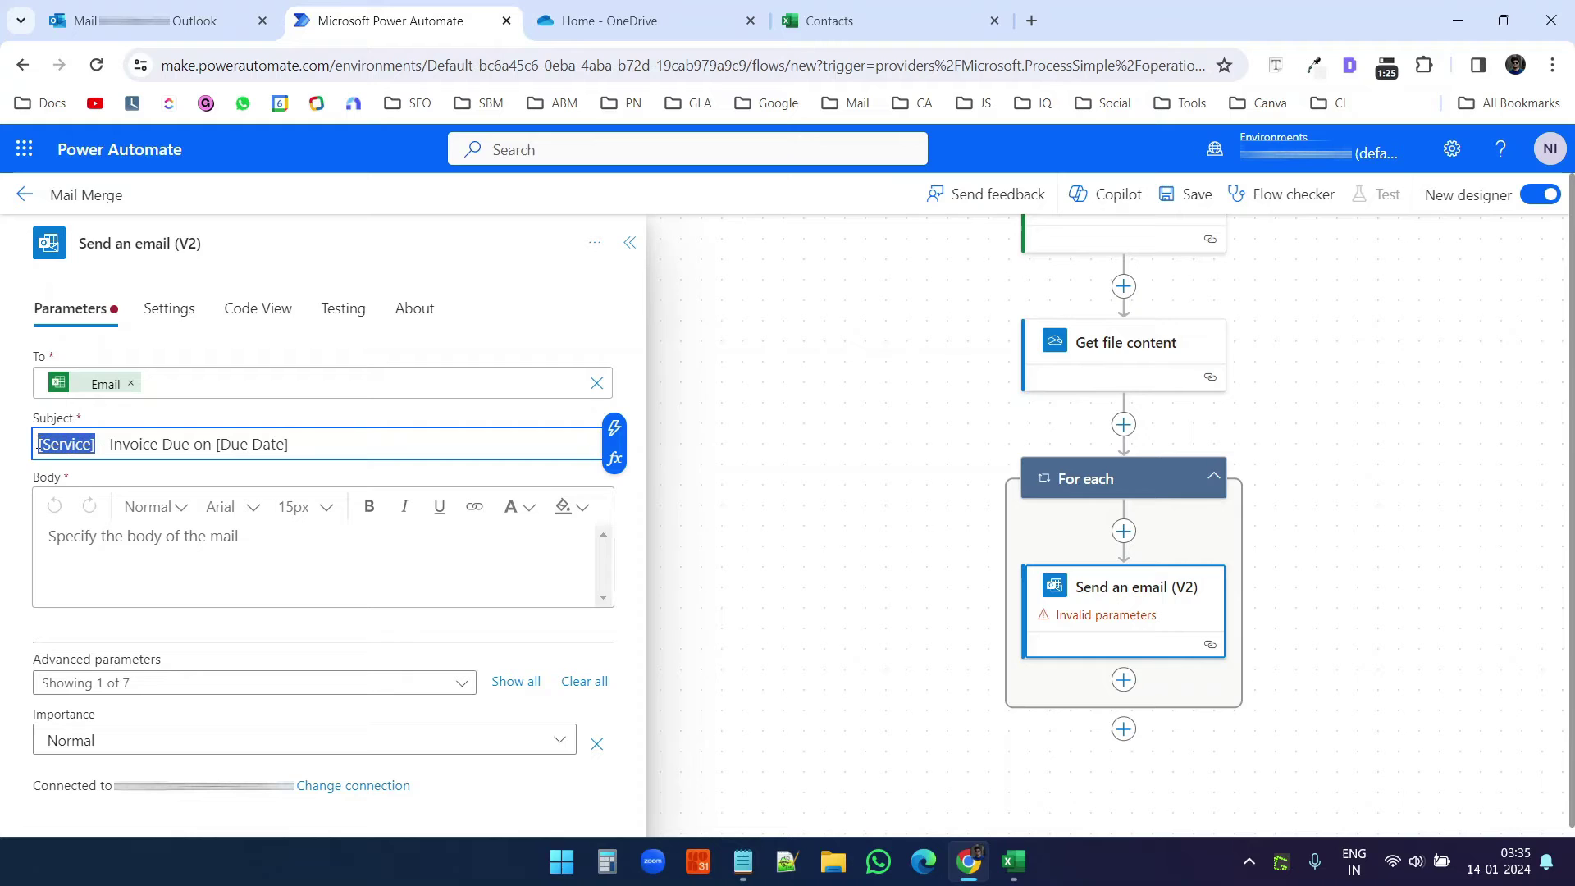
{"action": "left_click_drag", "start_coordinate": [215, 443], "coordinate": [338, 443]}
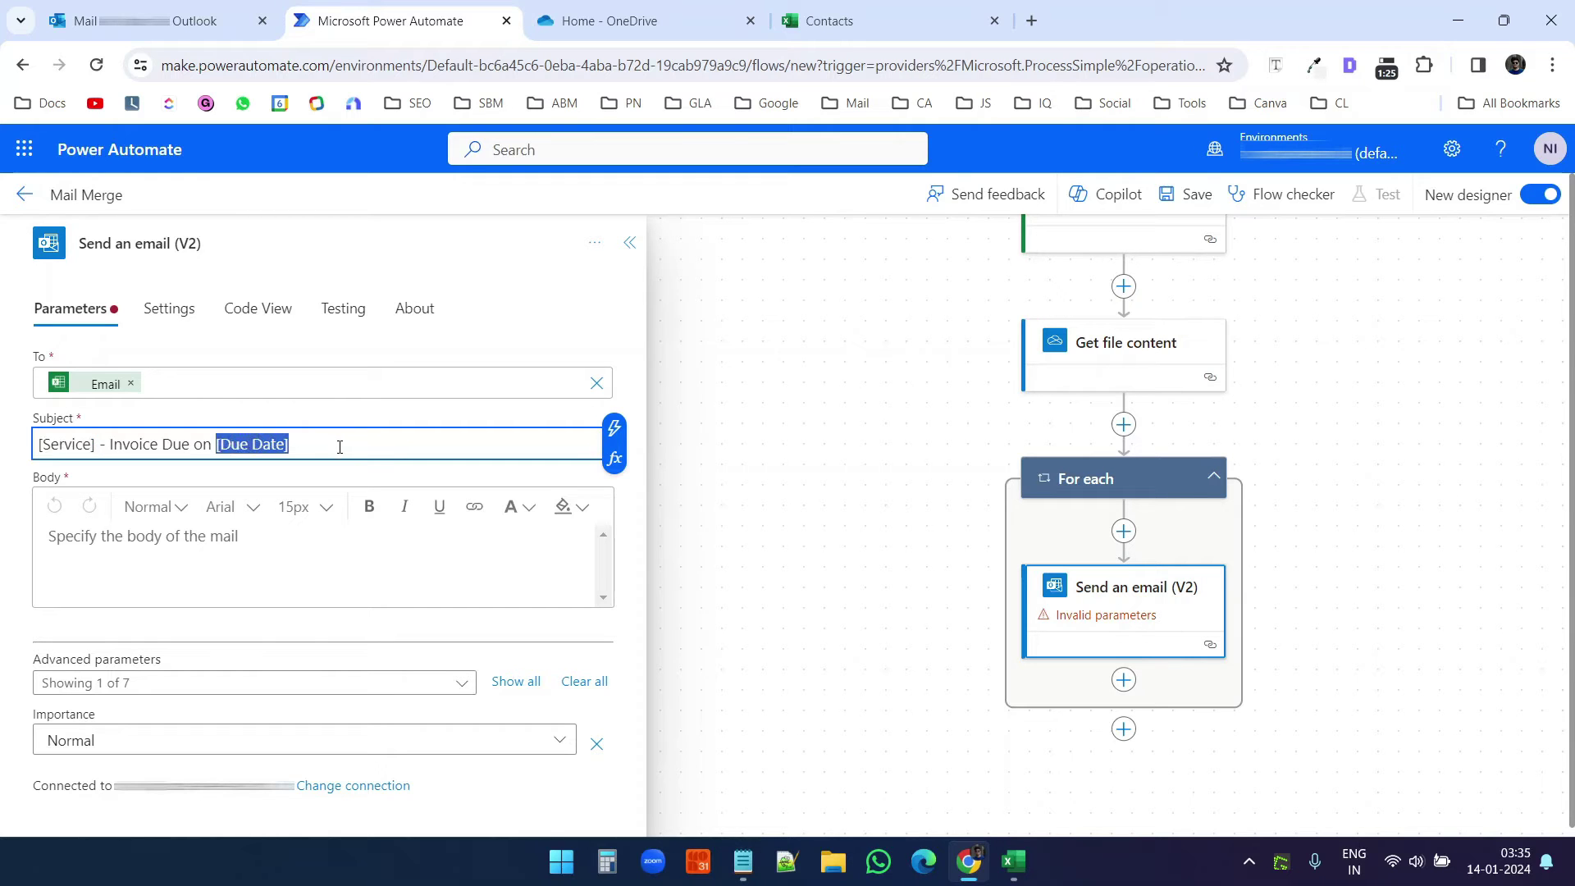
{"action": "left_click", "coordinate": [853, 20]}
{"action": "left_click", "coordinate": [474, 360]}
{"action": "left_click", "coordinate": [651, 359]}
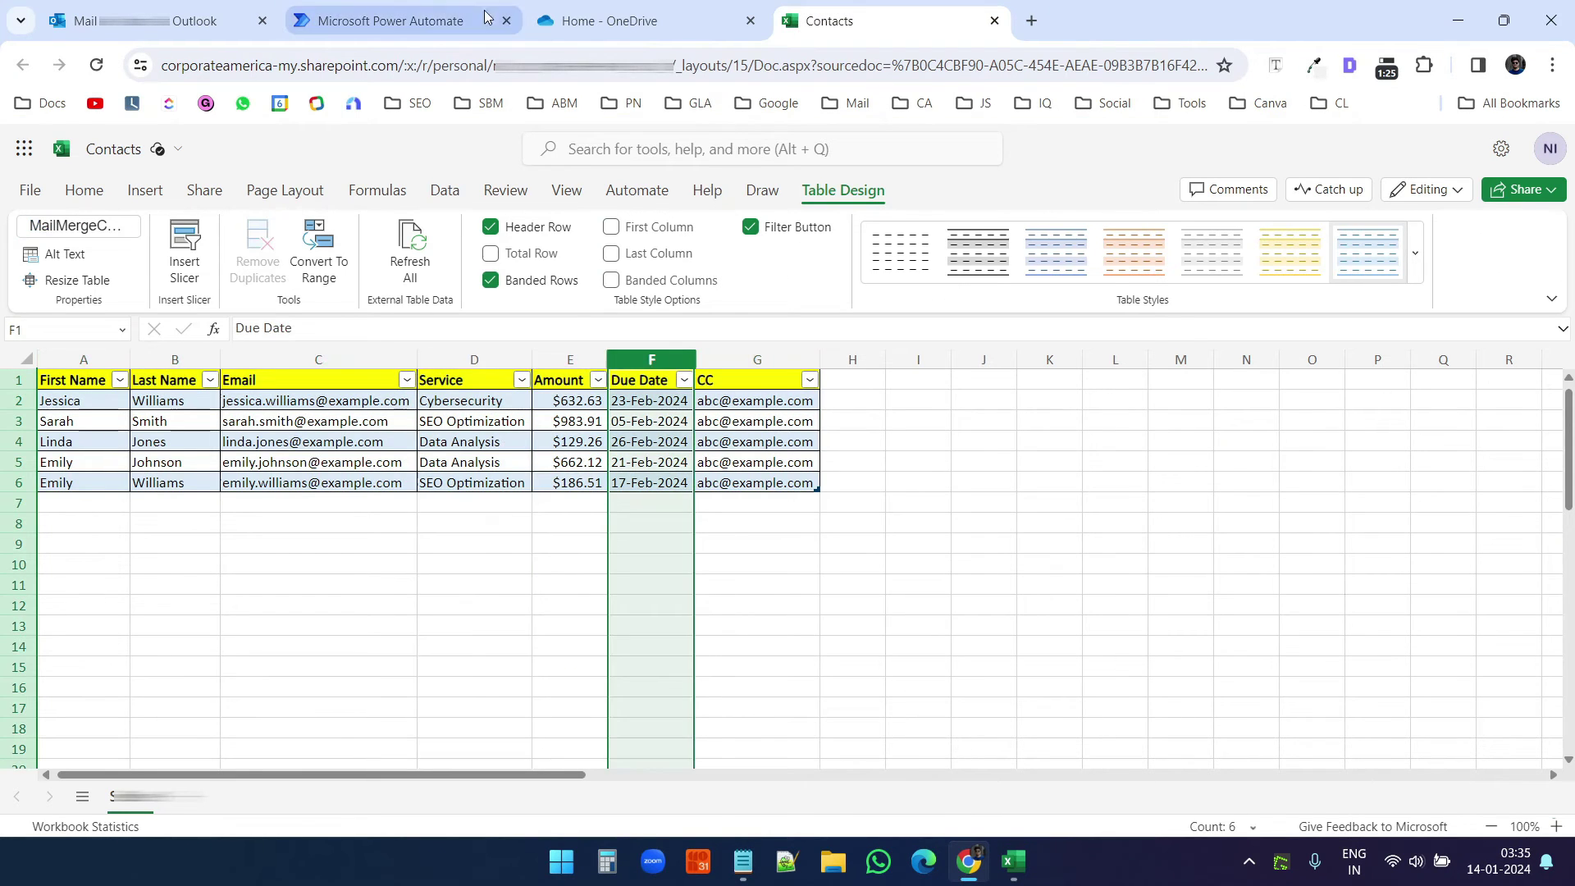
{"action": "left_click", "coordinate": [488, 17]}
Step: Replace [Service] and [Due Date] in the subject with the Service and Due Date fields
{"action": "left_click_drag", "start_coordinate": [96, 446], "coordinate": [8, 450]}
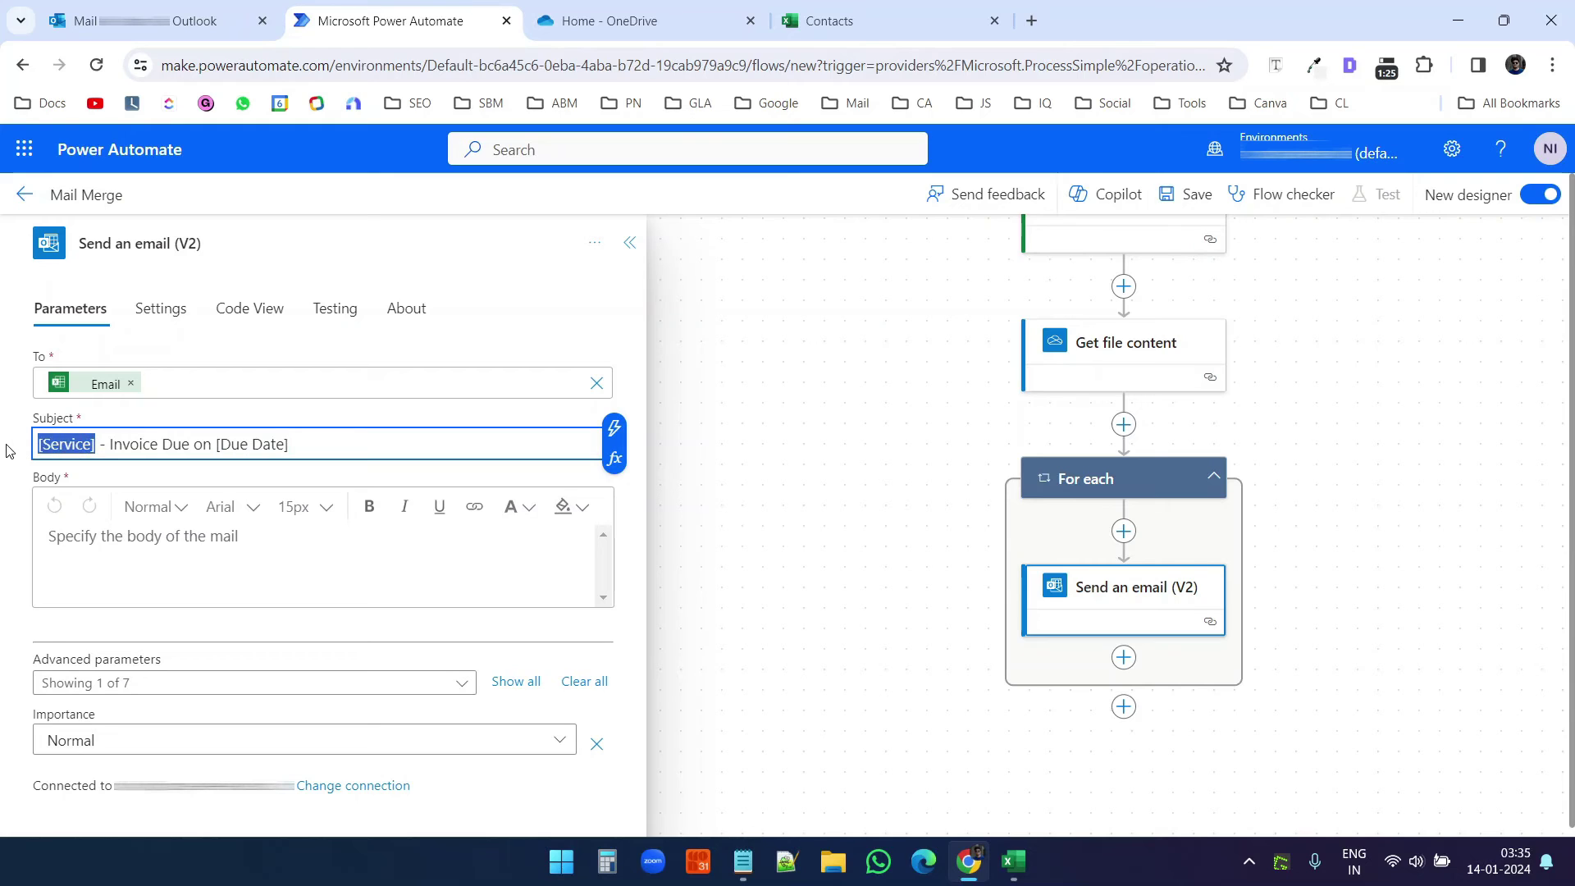
{"action": "key", "text": "BackSpace"}
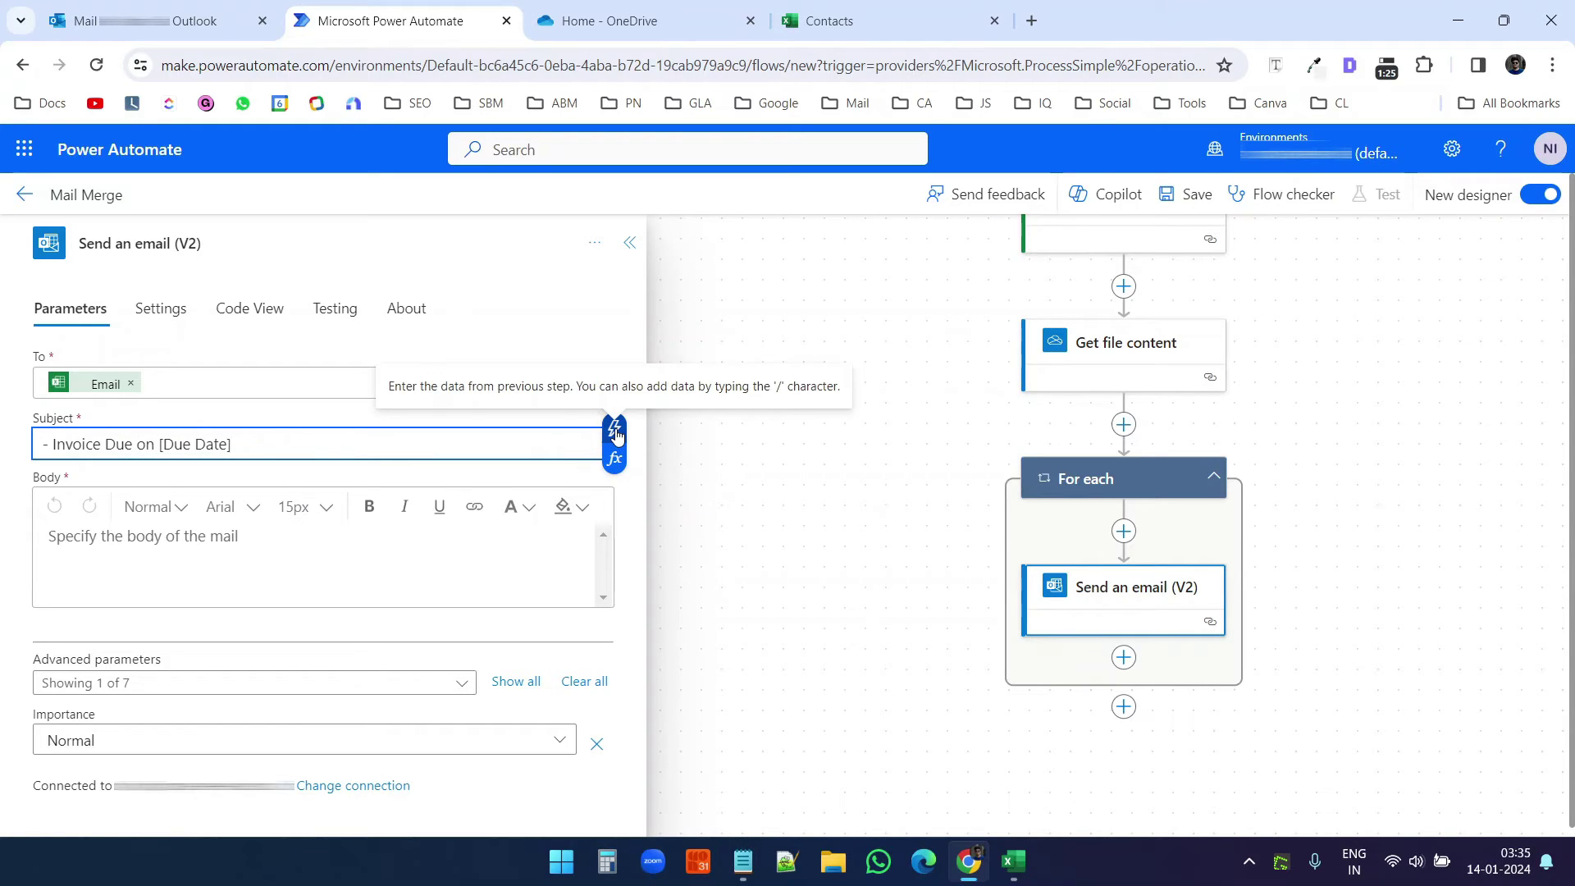
{"action": "left_click", "coordinate": [616, 436]}
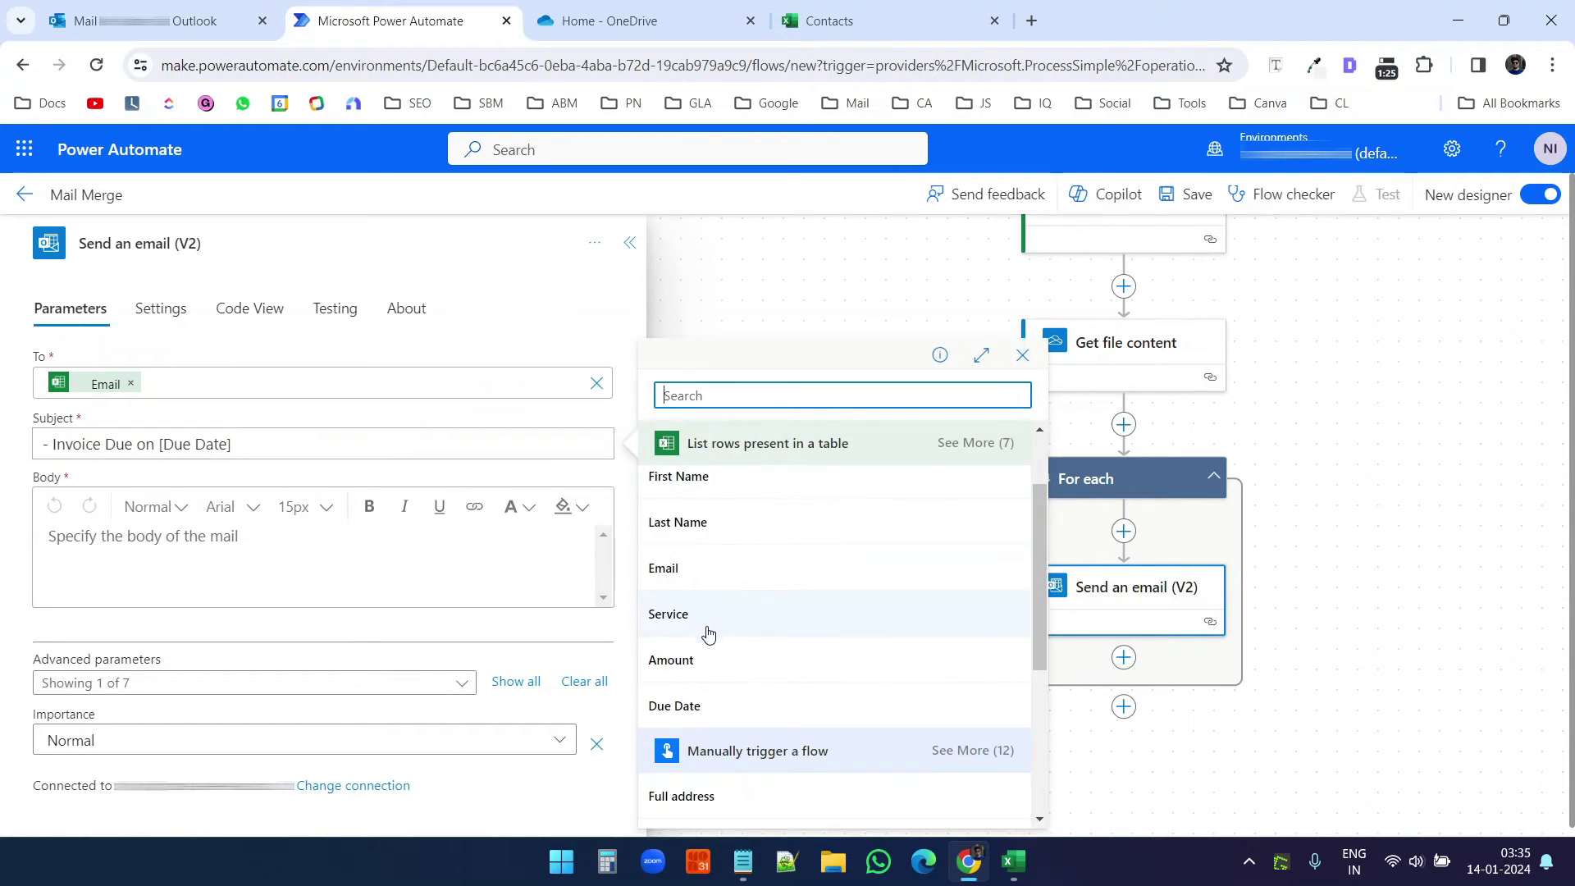
{"action": "left_click", "coordinate": [726, 616]}
{"action": "left_click_drag", "start_coordinate": [338, 445], "coordinate": [238, 448]}
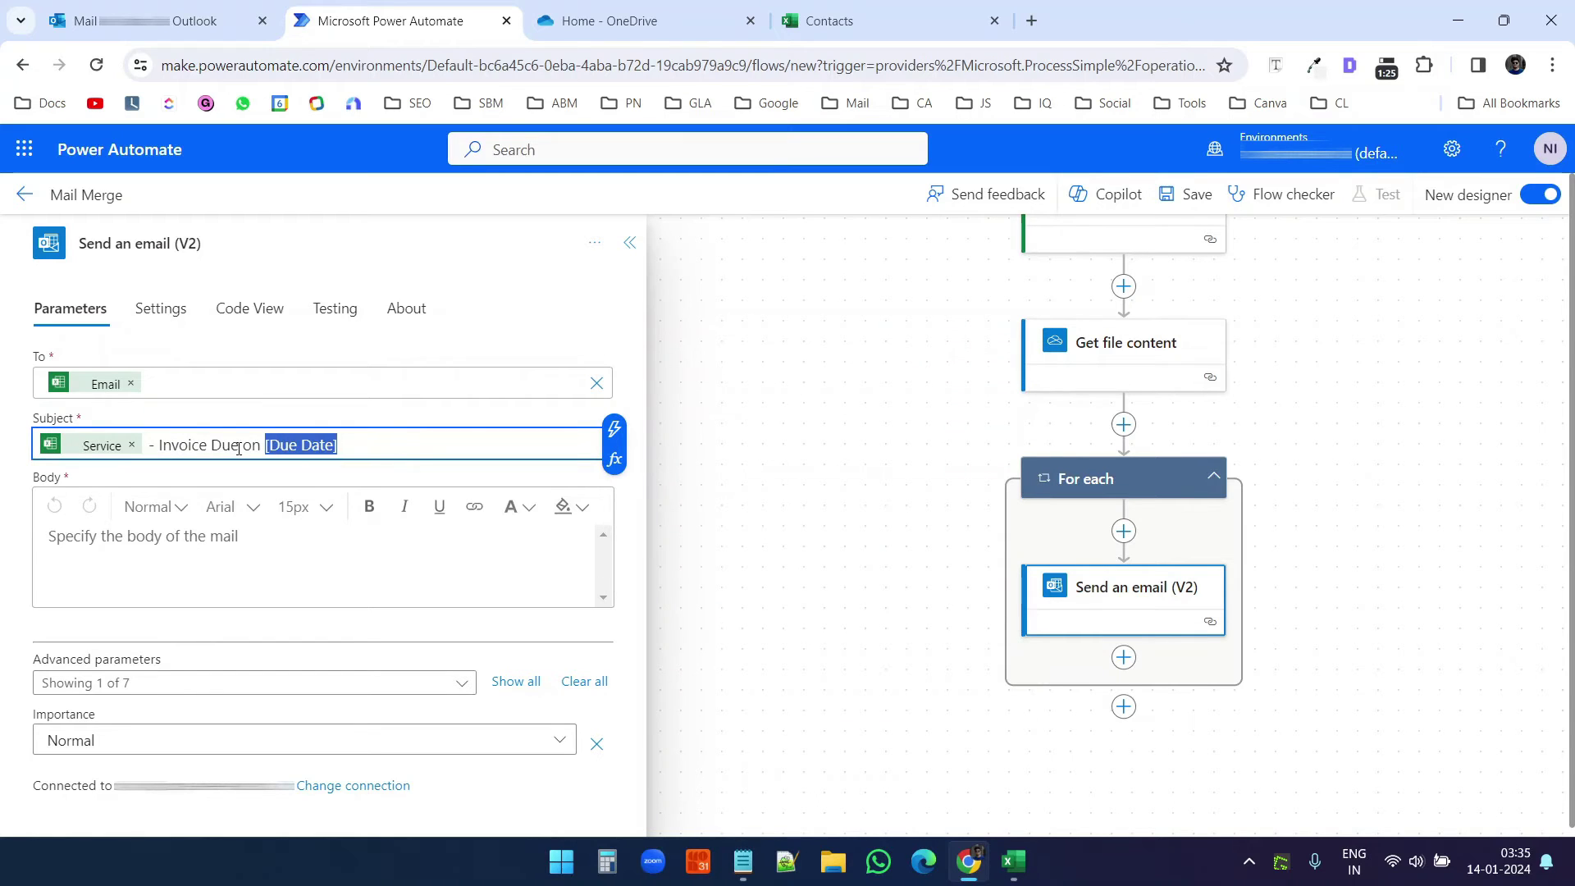
{"action": "key", "text": "BackSpace"}
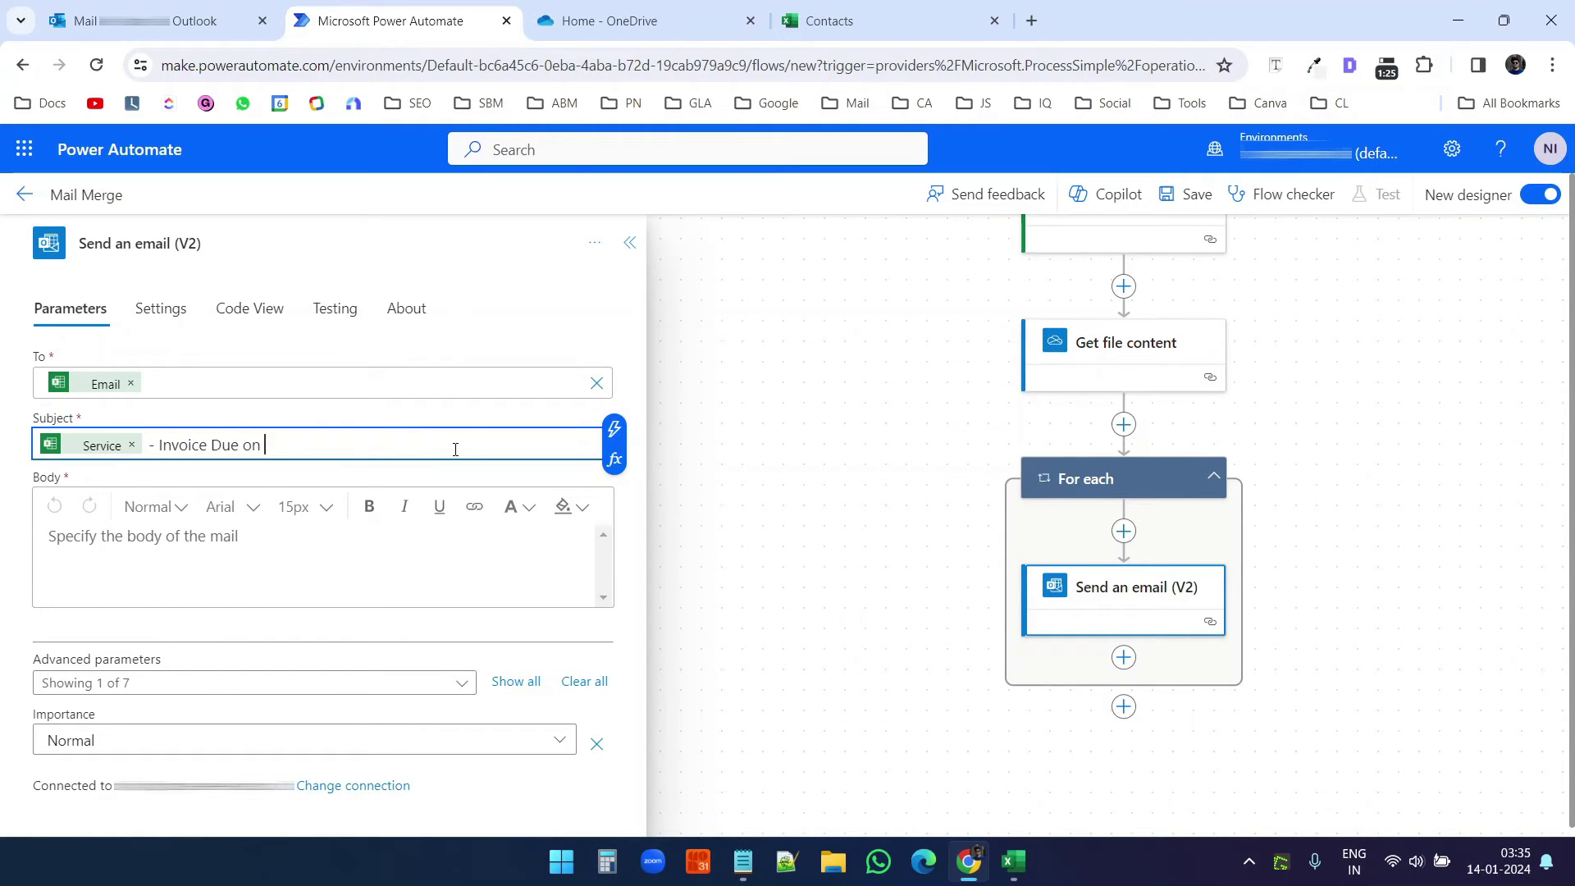
{"action": "left_click", "coordinate": [617, 435]}
{"action": "scroll", "coordinate": [749, 633], "scroll_direction": "down", "scroll_amount": 1}
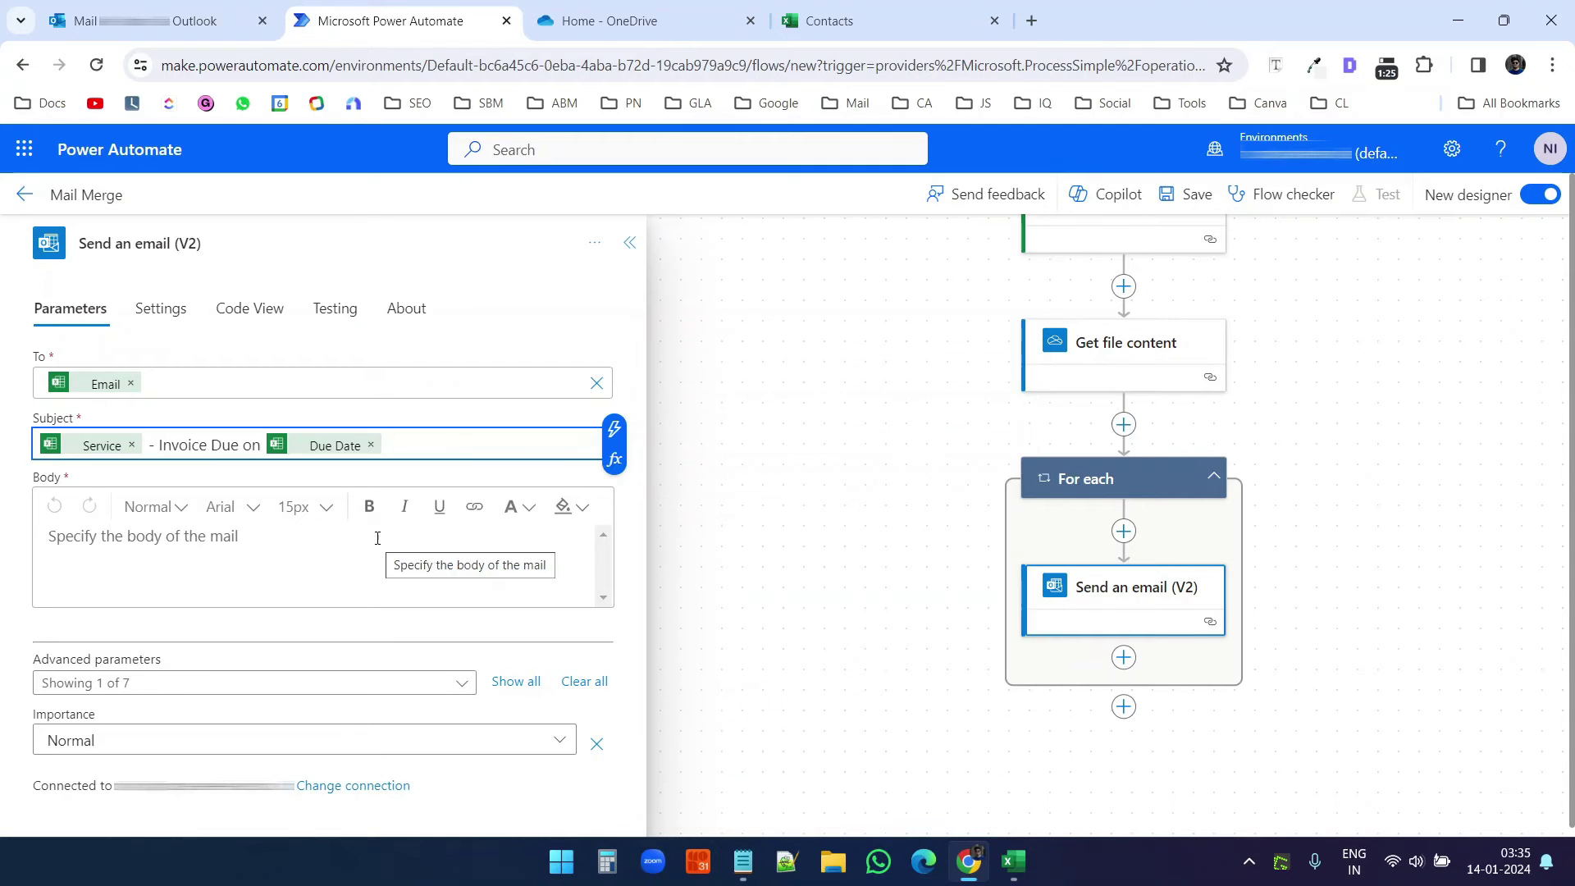
{"action": "left_click", "coordinate": [726, 706]}
Step: Copy the reminder email body from the Notepad template
{"action": "key", "text": "alt+Tab"}
{"action": "left_click_drag", "start_coordinate": [509, 698], "coordinate": [273, 352]}
{"action": "key", "text": "ctrl+c"}
{"action": "key", "text": "alt+Tab"}
Step: Paste the reminder text into Body and replace [First Name] with the First Name field
{"action": "left_click", "coordinate": [145, 559]}
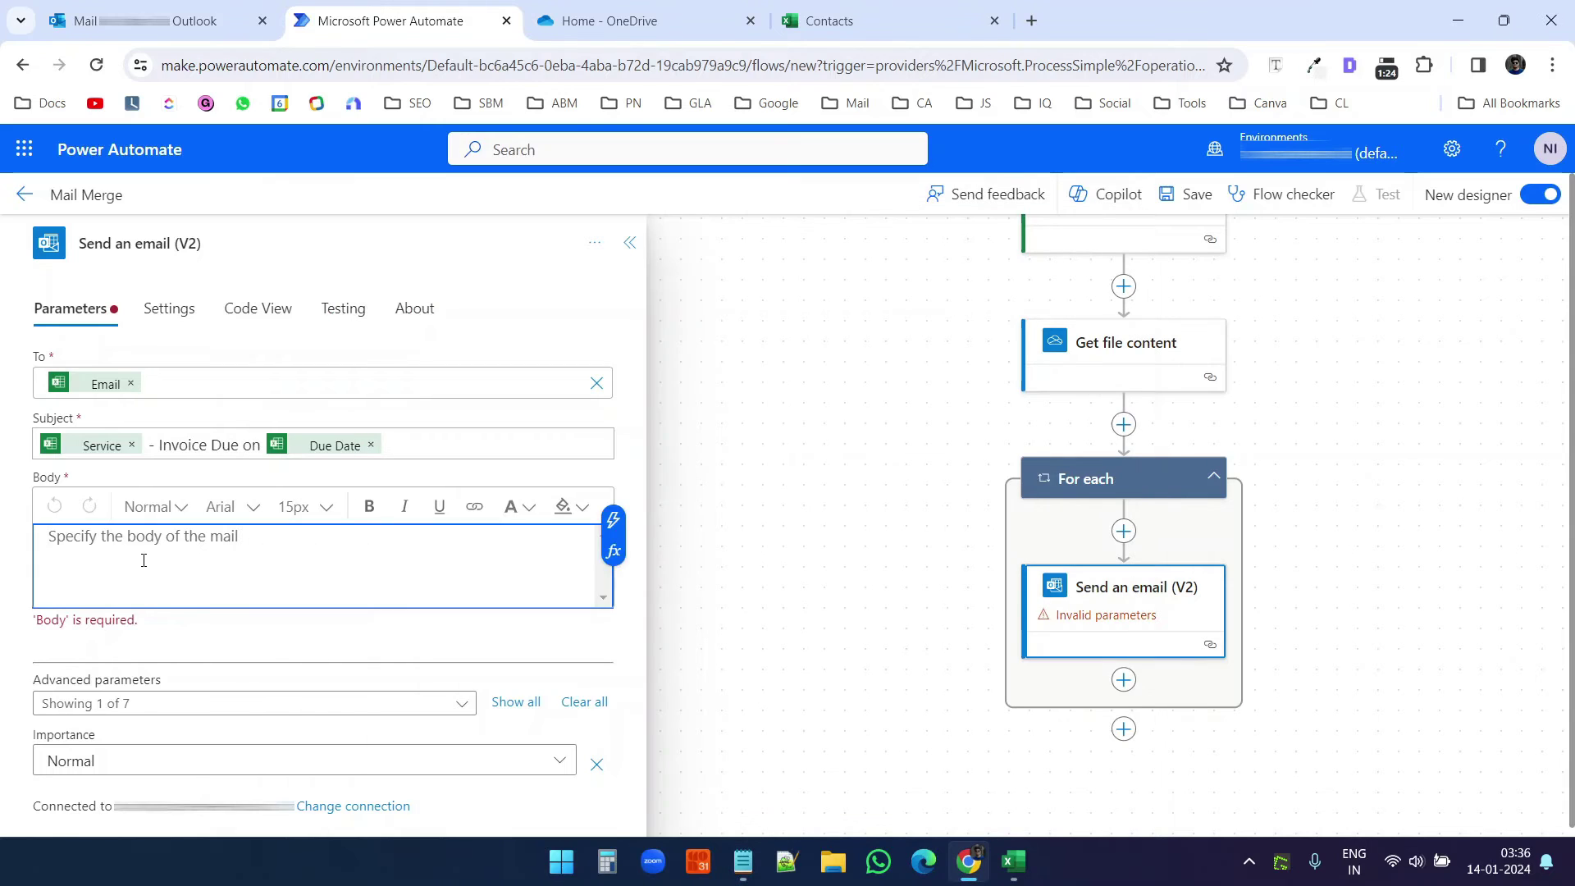
{"action": "key", "text": "ctrl+v"}
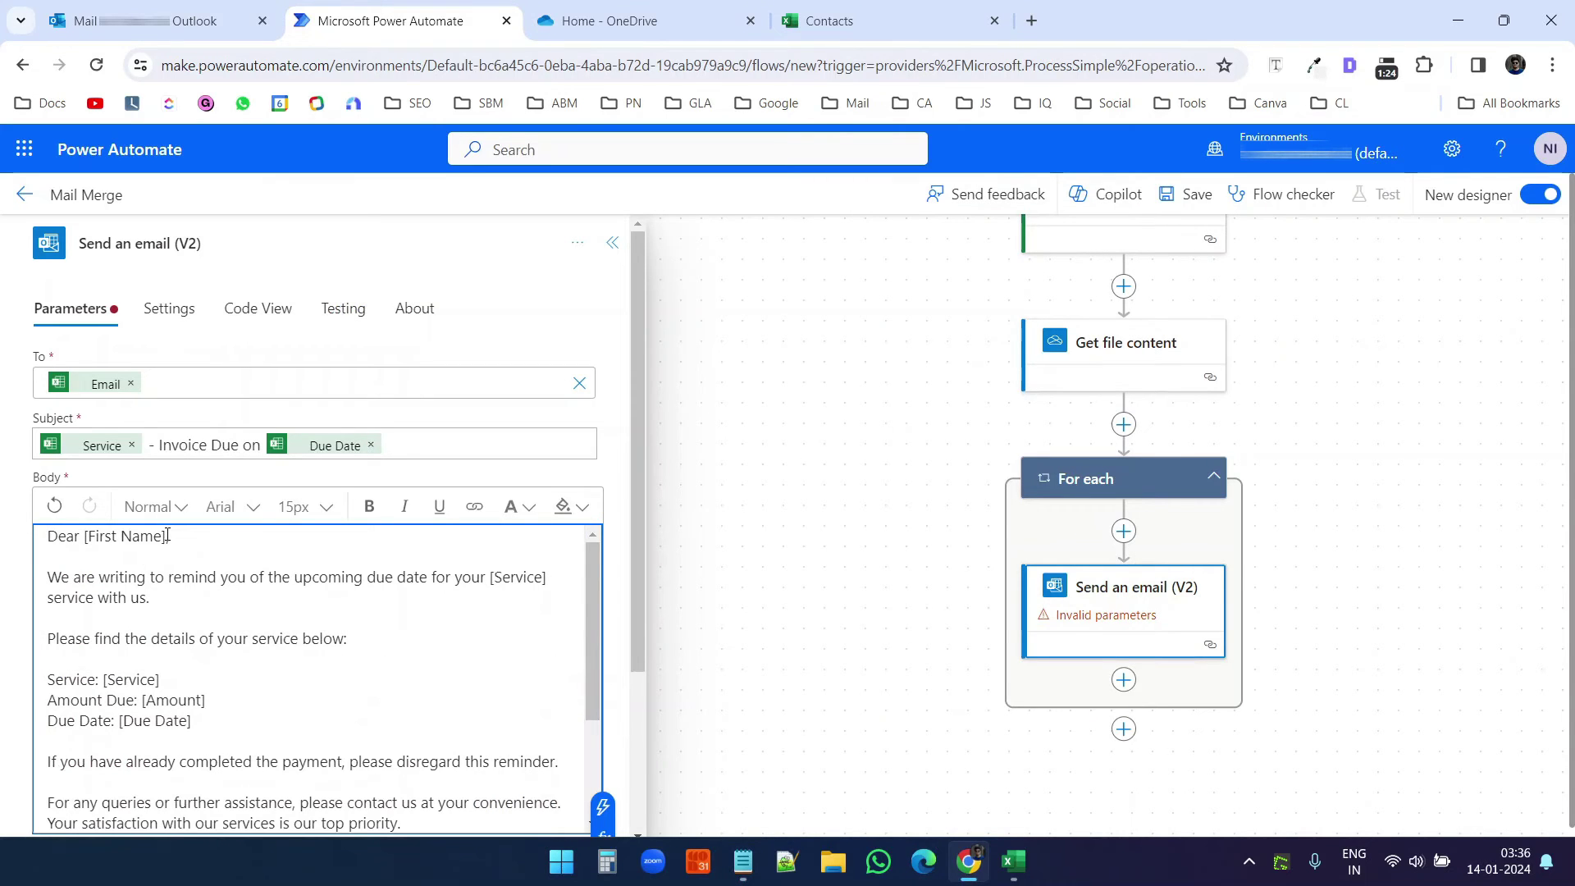
{"action": "left_click_drag", "start_coordinate": [167, 536], "coordinate": [83, 536]}
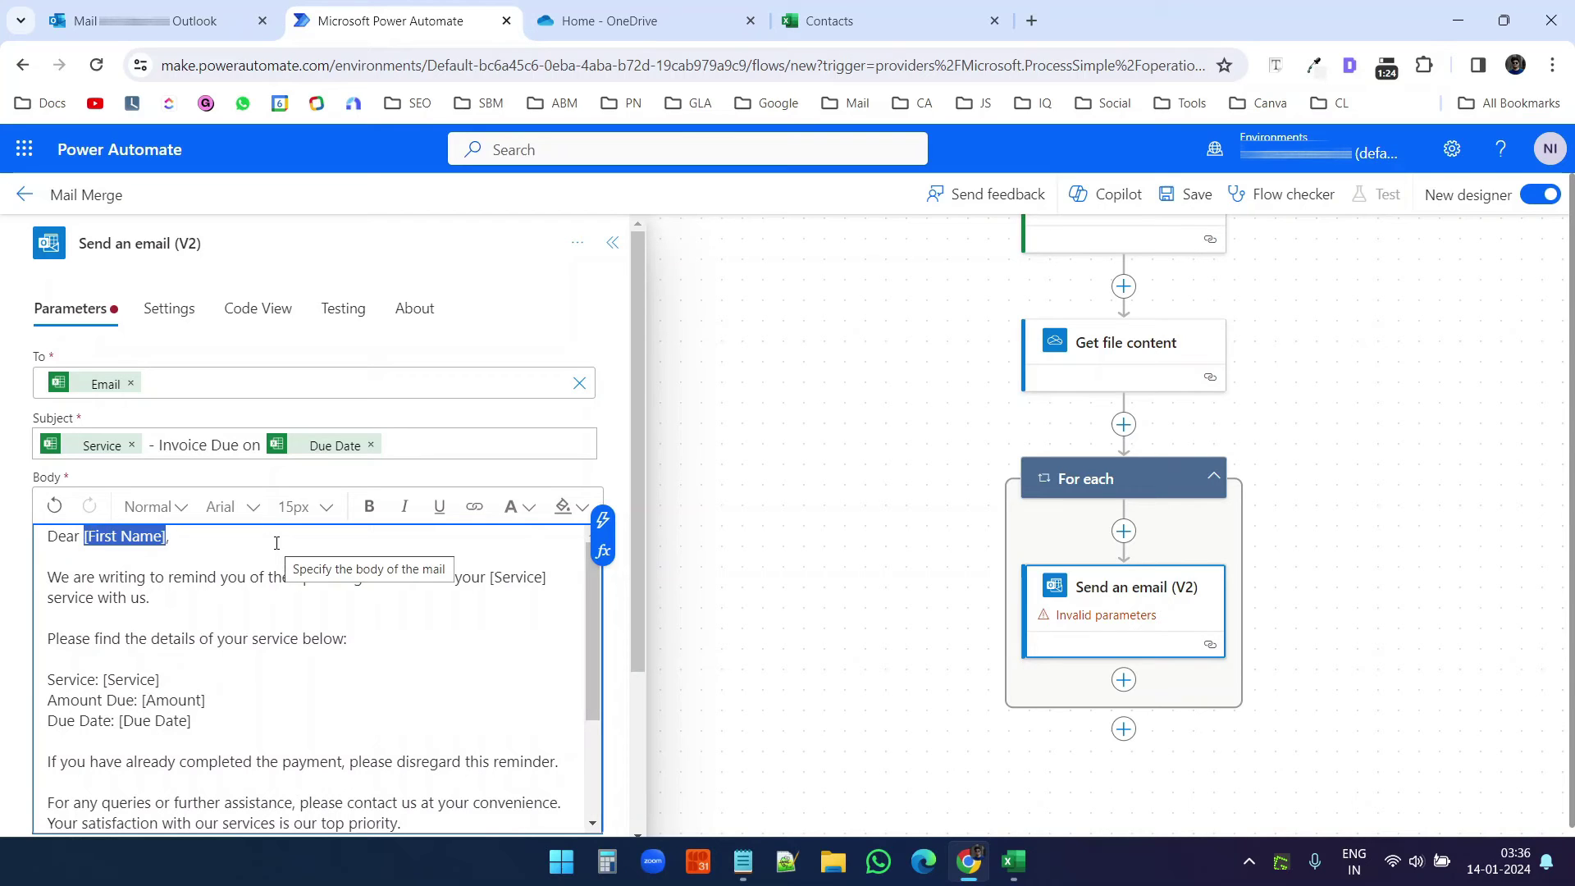
{"action": "key", "text": "BackSpace"}
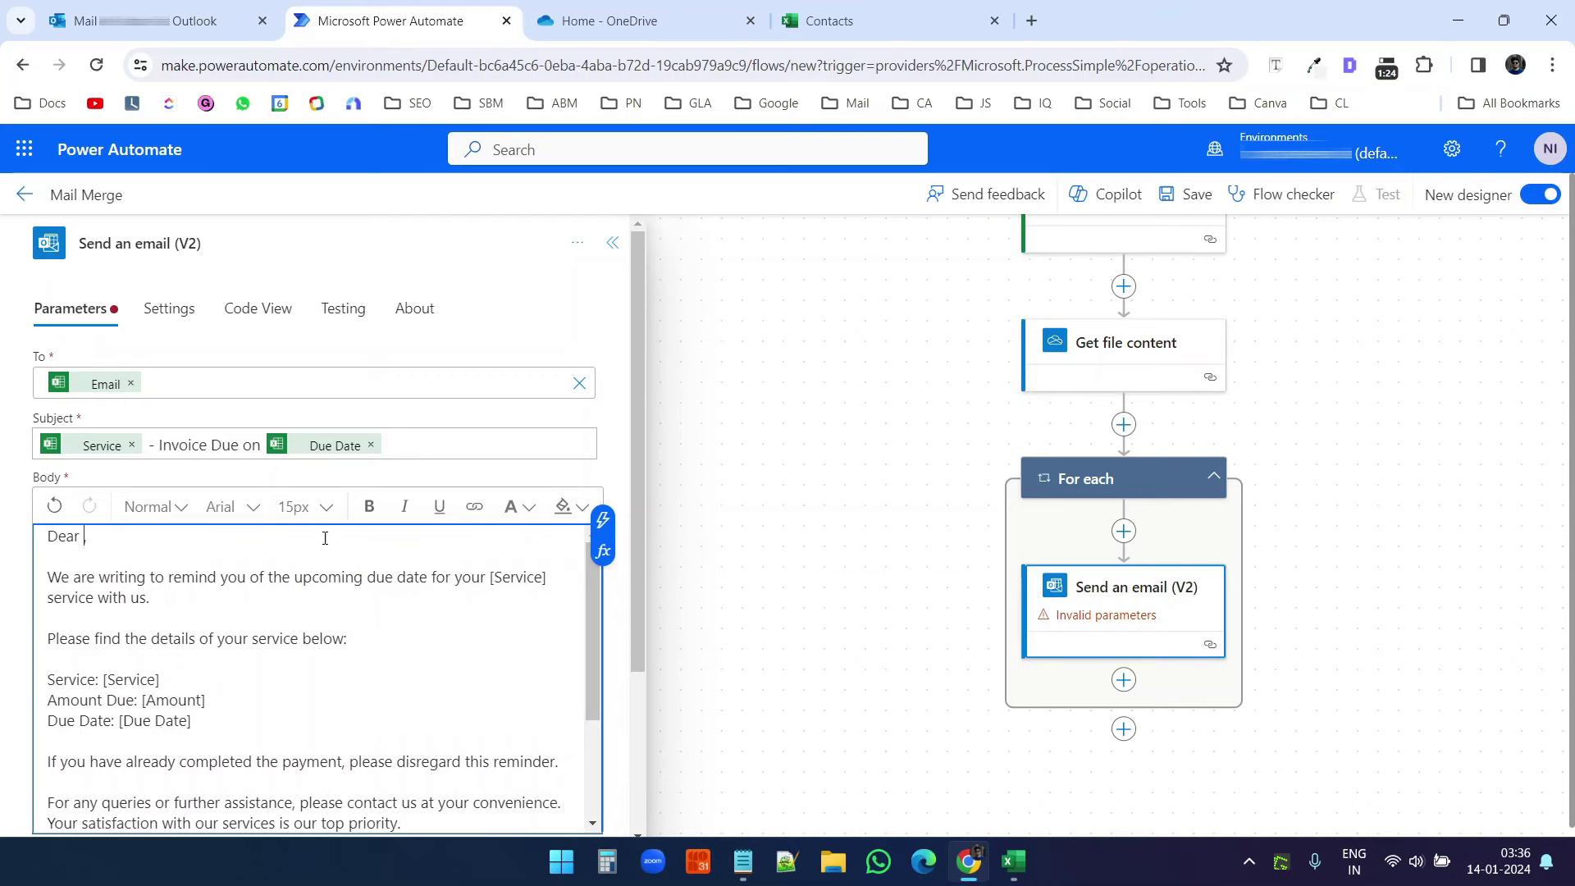
{"action": "left_click", "coordinate": [603, 520]}
{"action": "left_click", "coordinate": [689, 584]}
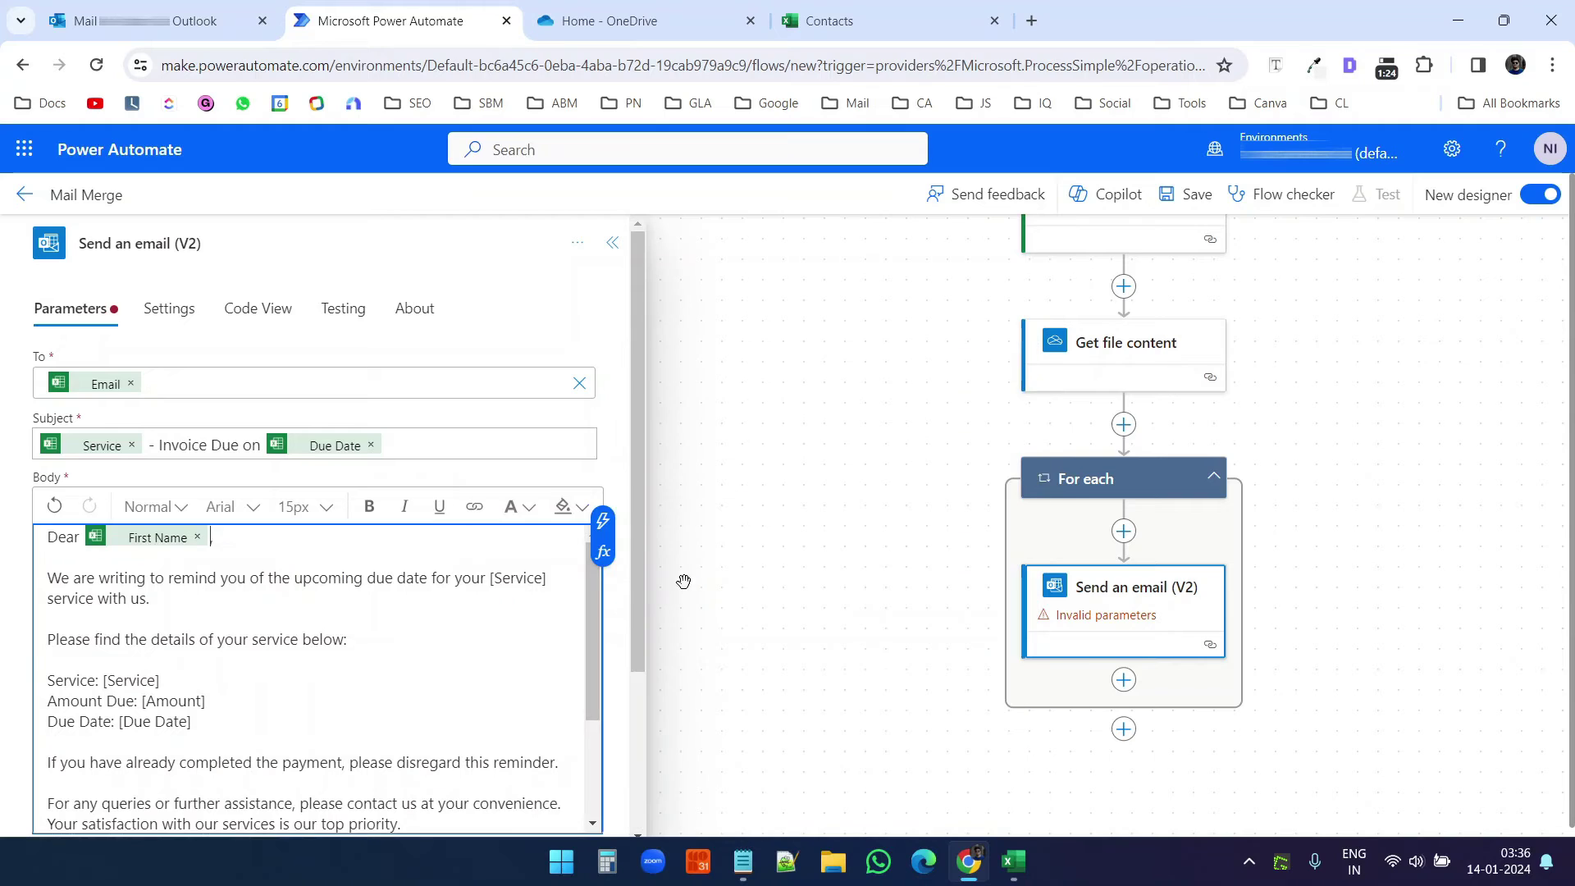
Step: Swap the body's [Service], [Amount] and [Due Date] placeholders for their table fields
{"action": "left_click_drag", "start_coordinate": [105, 681], "coordinate": [160, 682]}
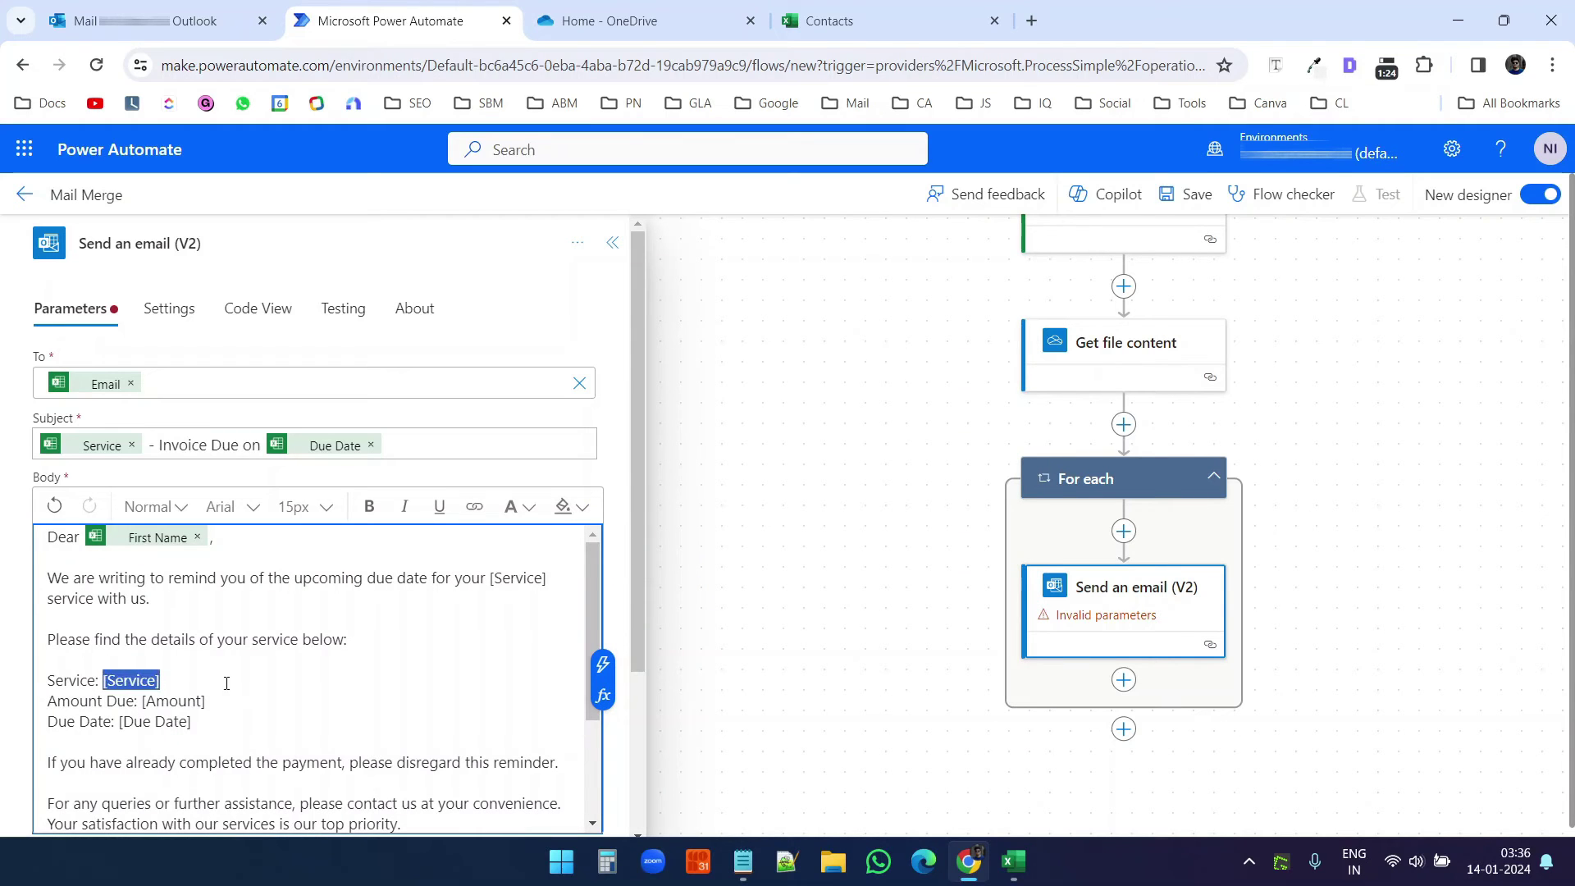
{"action": "key", "text": "BackSpace"}
{"action": "left_click", "coordinate": [603, 665]}
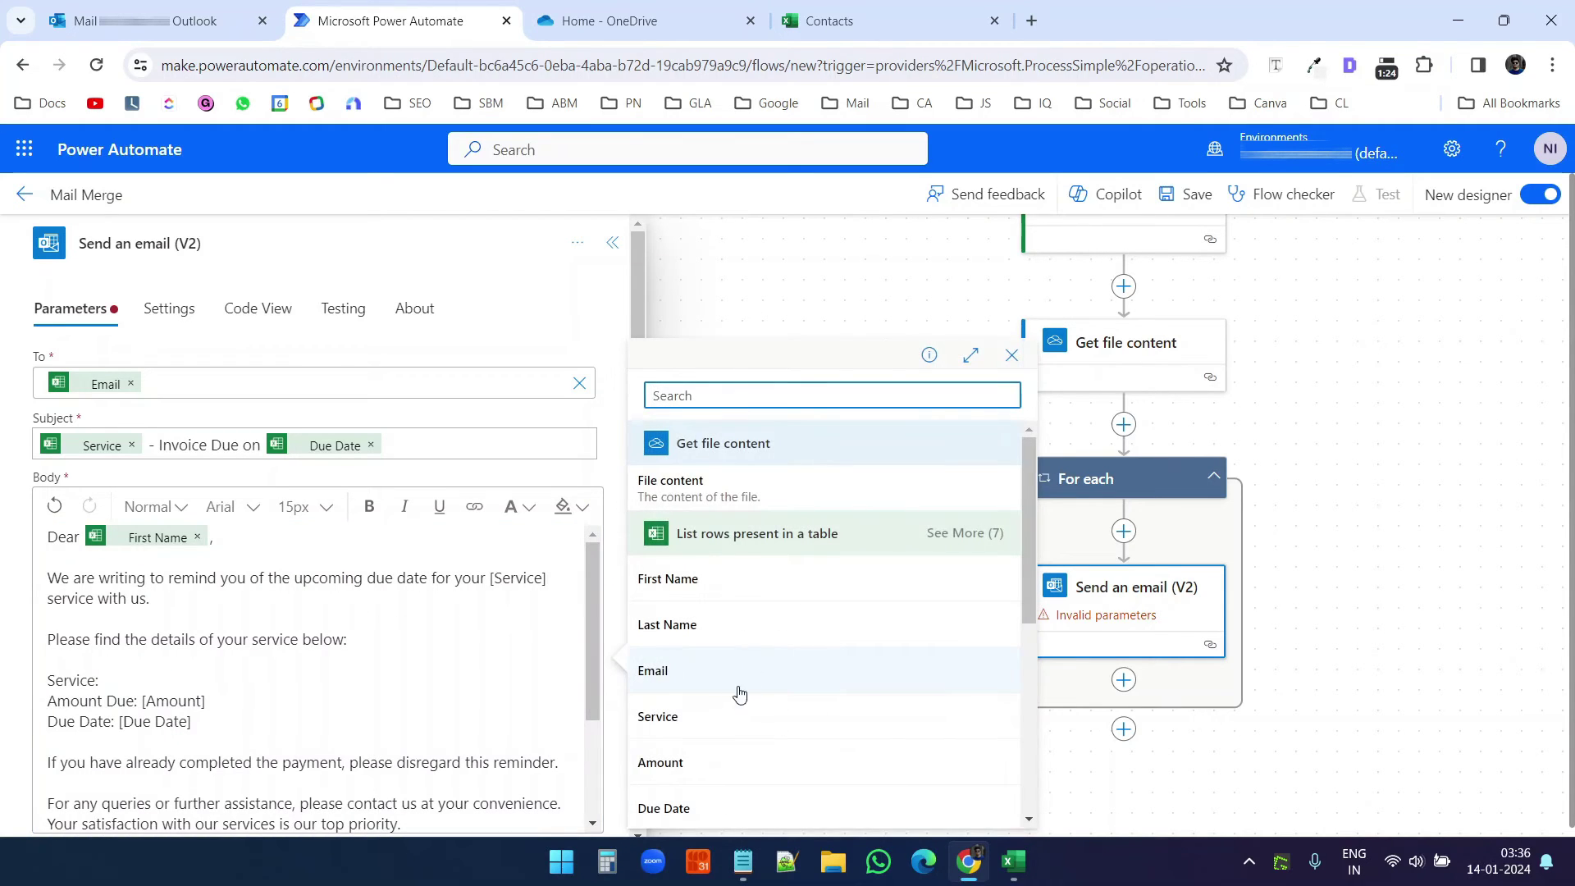
{"action": "left_click", "coordinate": [721, 716]}
{"action": "left_click_drag", "start_coordinate": [205, 702], "coordinate": [128, 702]}
{"action": "key", "text": "BackSpace"}
{"action": "left_click", "coordinate": [603, 686]}
{"action": "left_click", "coordinate": [673, 763]}
{"action": "key", "text": "BackSpace"}
{"action": "left_click", "coordinate": [603, 707]}
{"action": "left_click", "coordinate": [704, 805]}
Step: Bold the Service:, Amount Due: and Due Date: labels in the body
{"action": "left_click", "coordinate": [370, 506]}
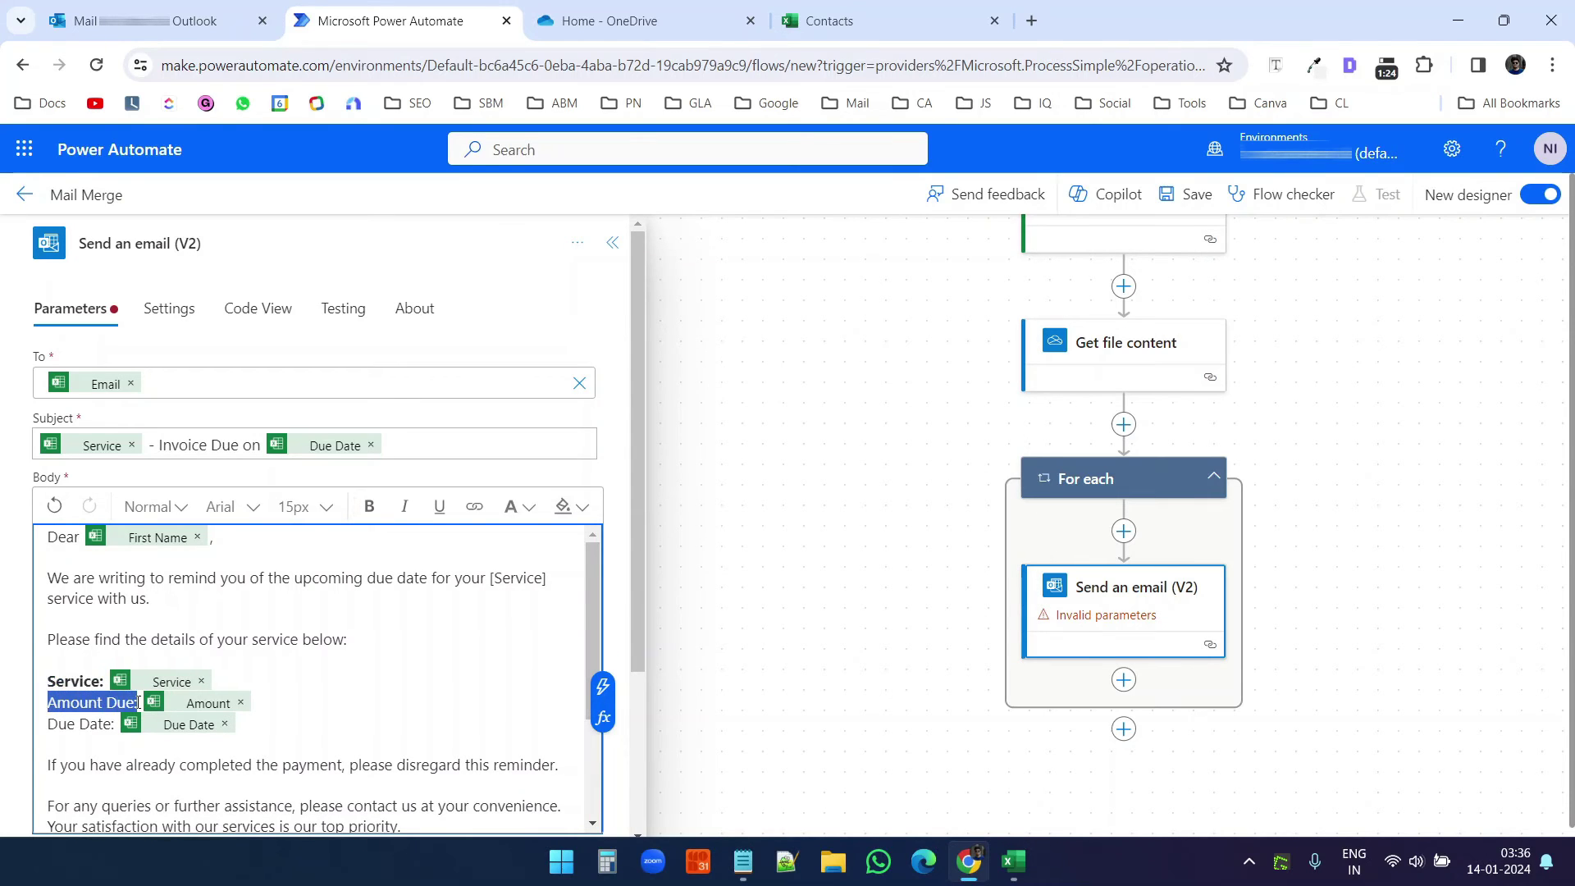
{"action": "left_click", "coordinate": [369, 506]}
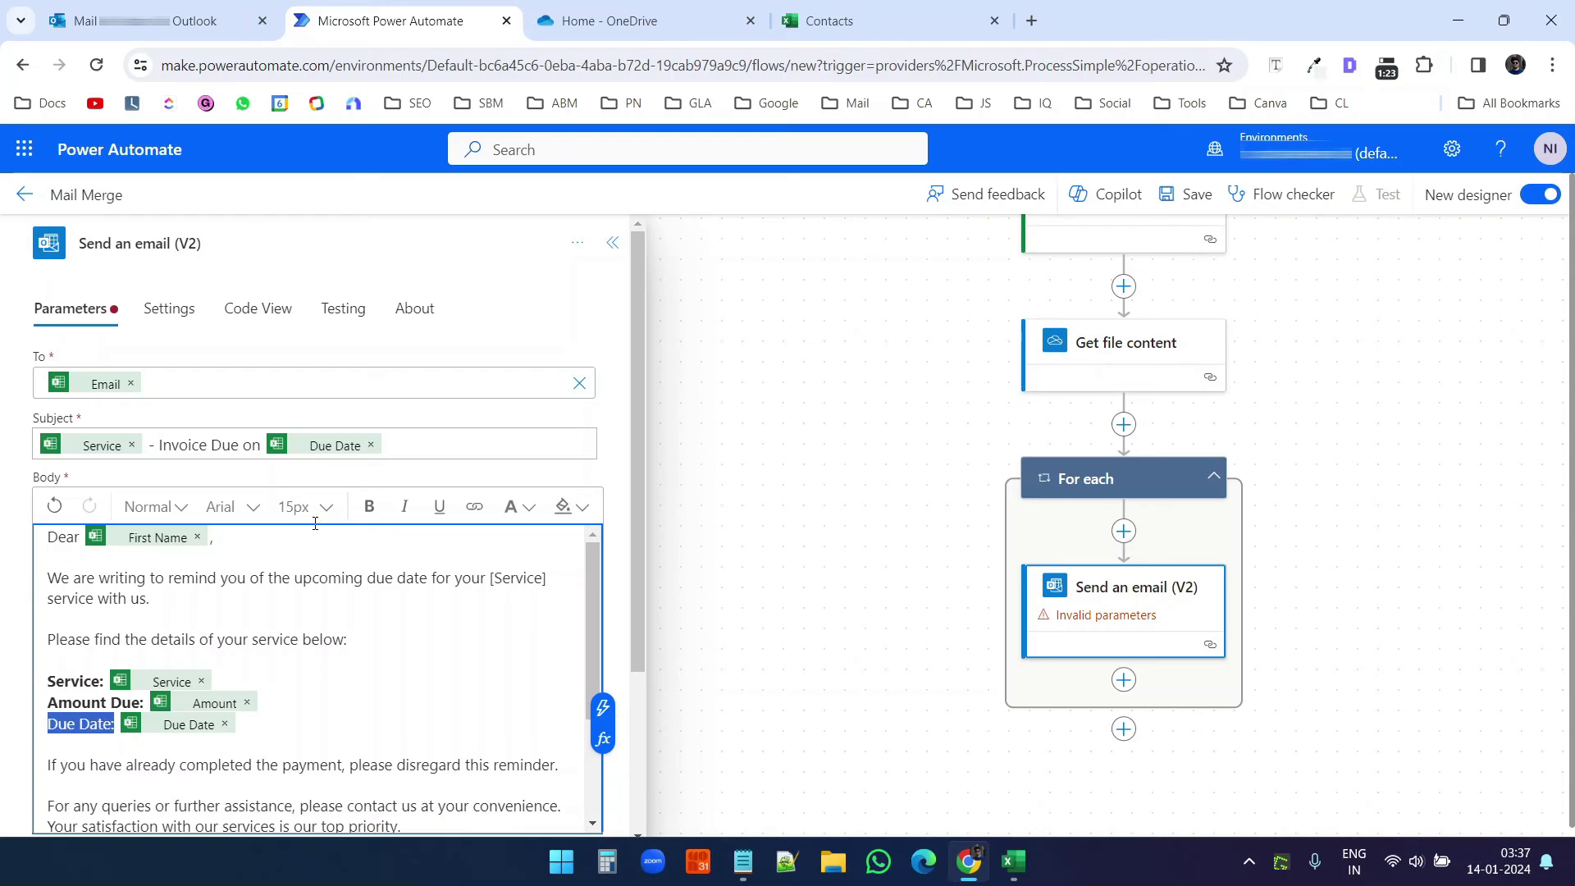
{"action": "left_click", "coordinate": [370, 506]}
{"action": "left_click", "coordinate": [549, 447]}
{"action": "scroll", "coordinate": [549, 449], "scroll_direction": "down", "scroll_amount": 3}
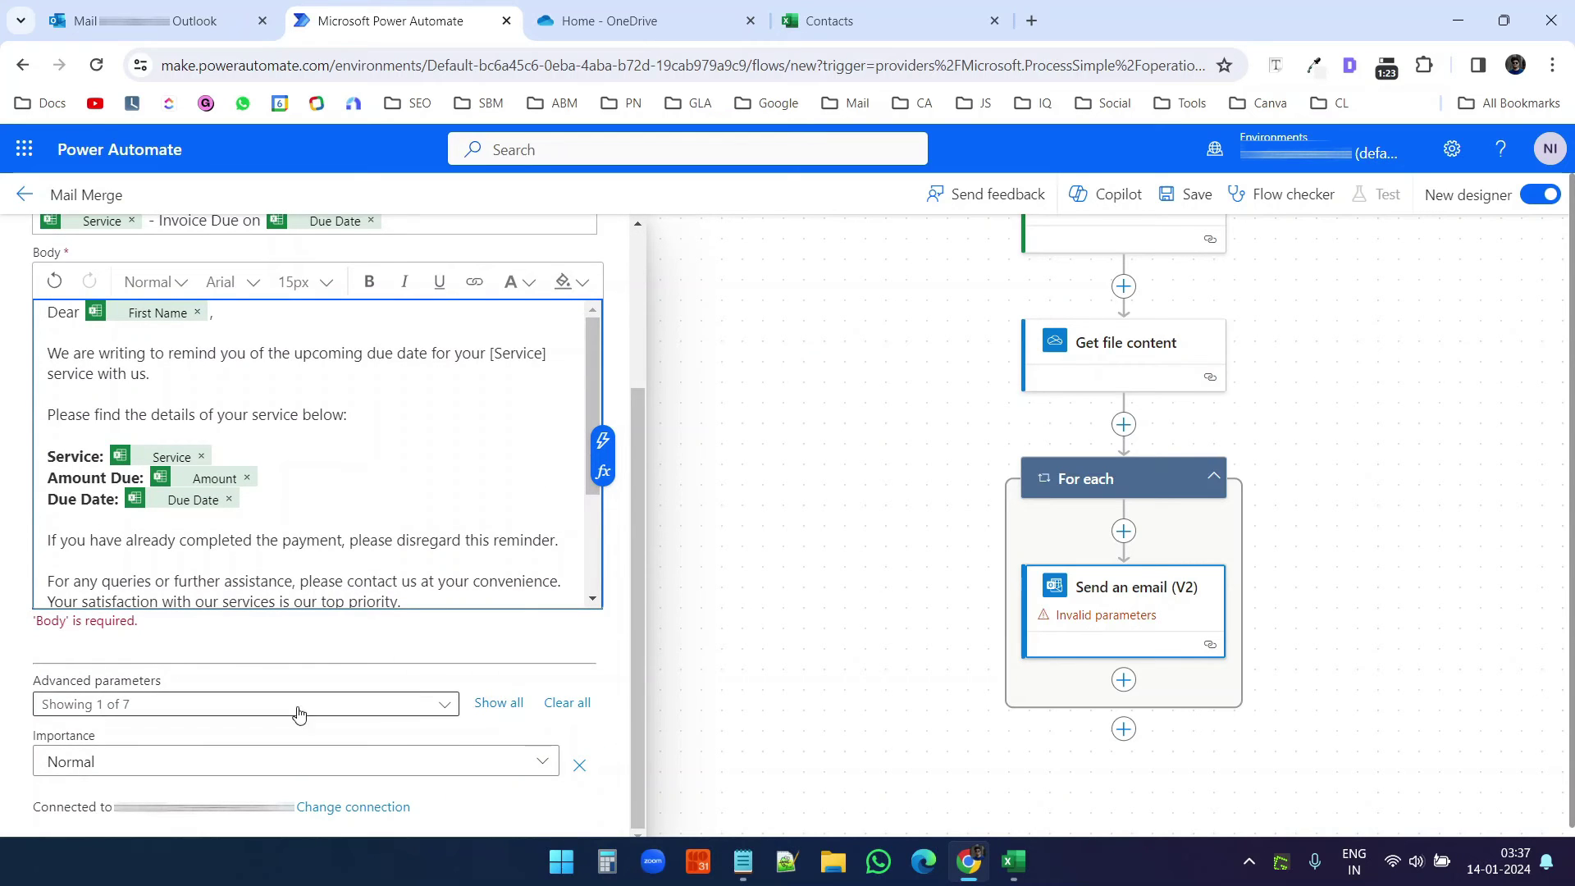
Step: Attach 'Flyer' with the fetched File content, then view the Contacts workbook's CC column
{"action": "left_click", "coordinate": [497, 705]}
{"action": "scroll", "coordinate": [516, 683], "scroll_direction": "down", "scroll_amount": 5}
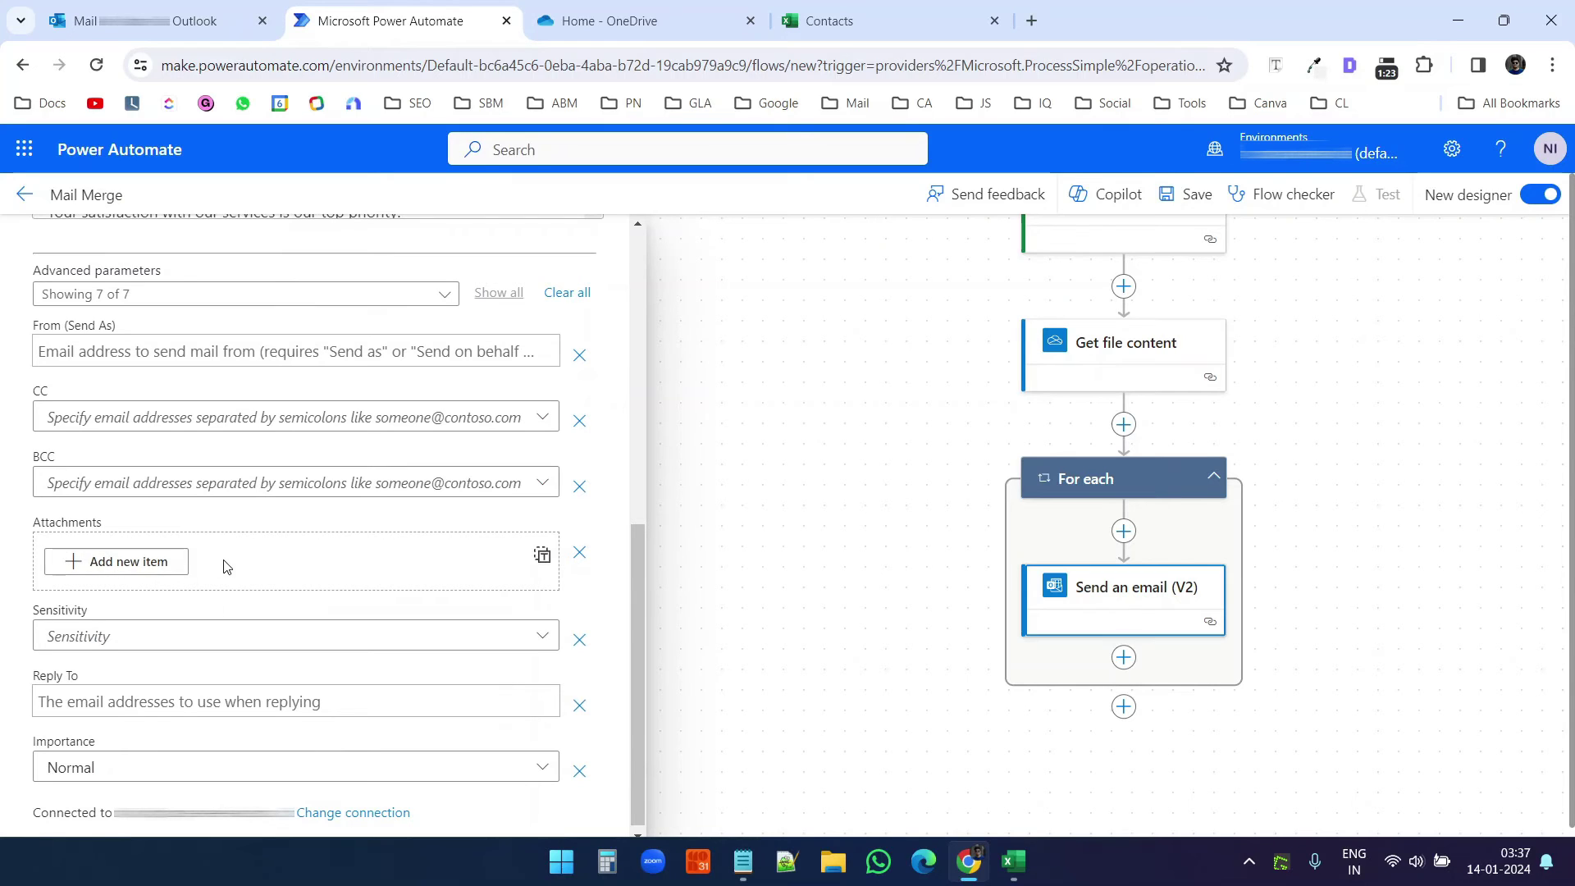
{"action": "left_click", "coordinate": [141, 570]}
{"action": "left_click", "coordinate": [141, 608]}
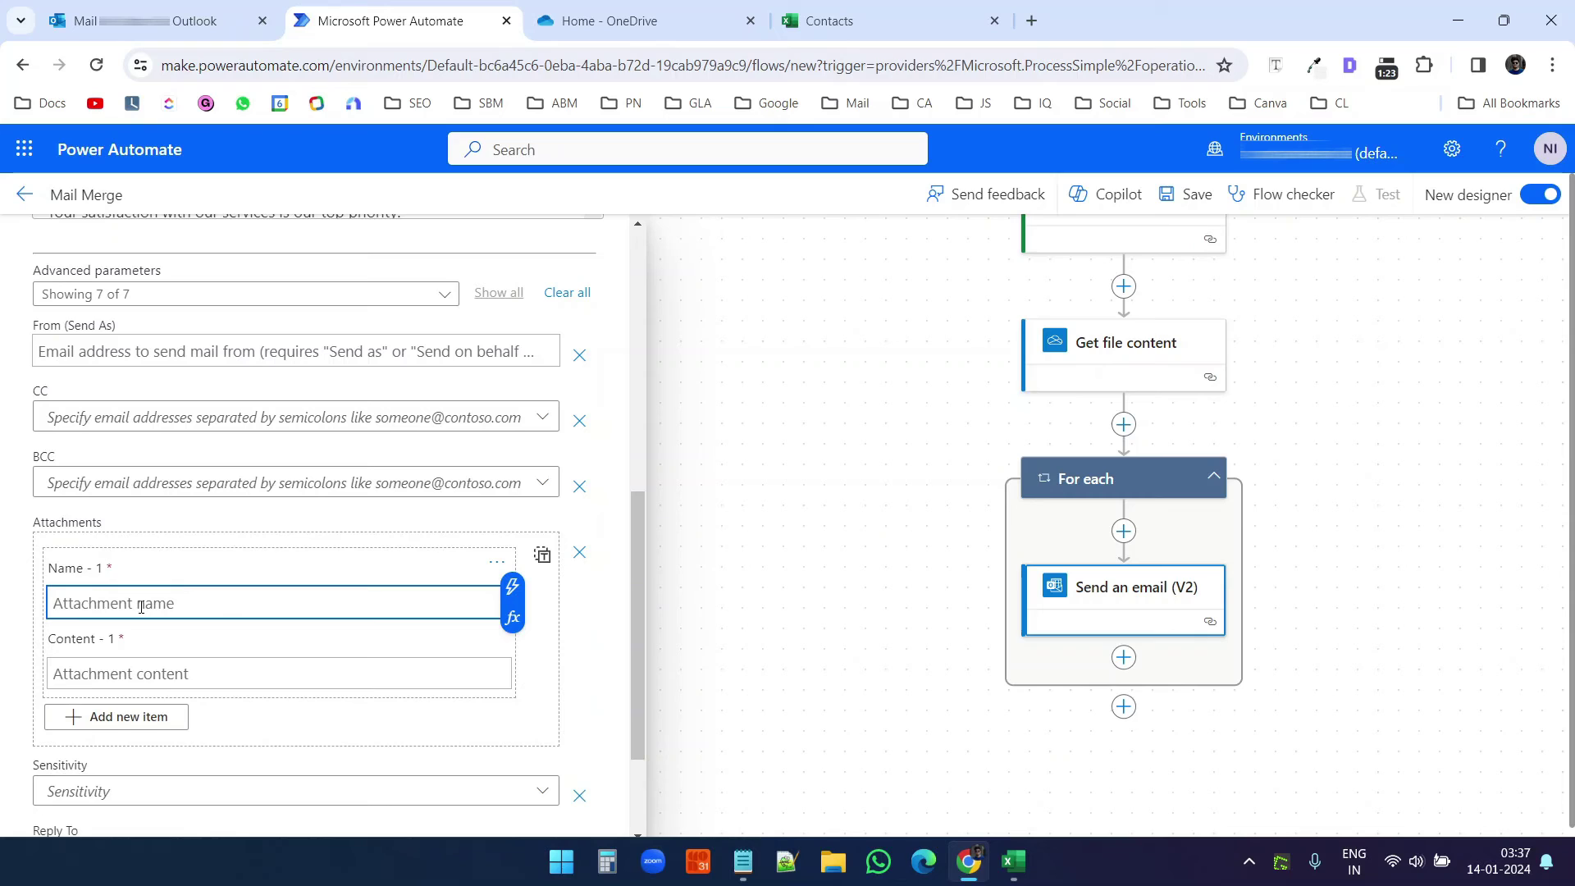
{"action": "type", "text": "Flyer"}
{"action": "left_click", "coordinate": [244, 674]}
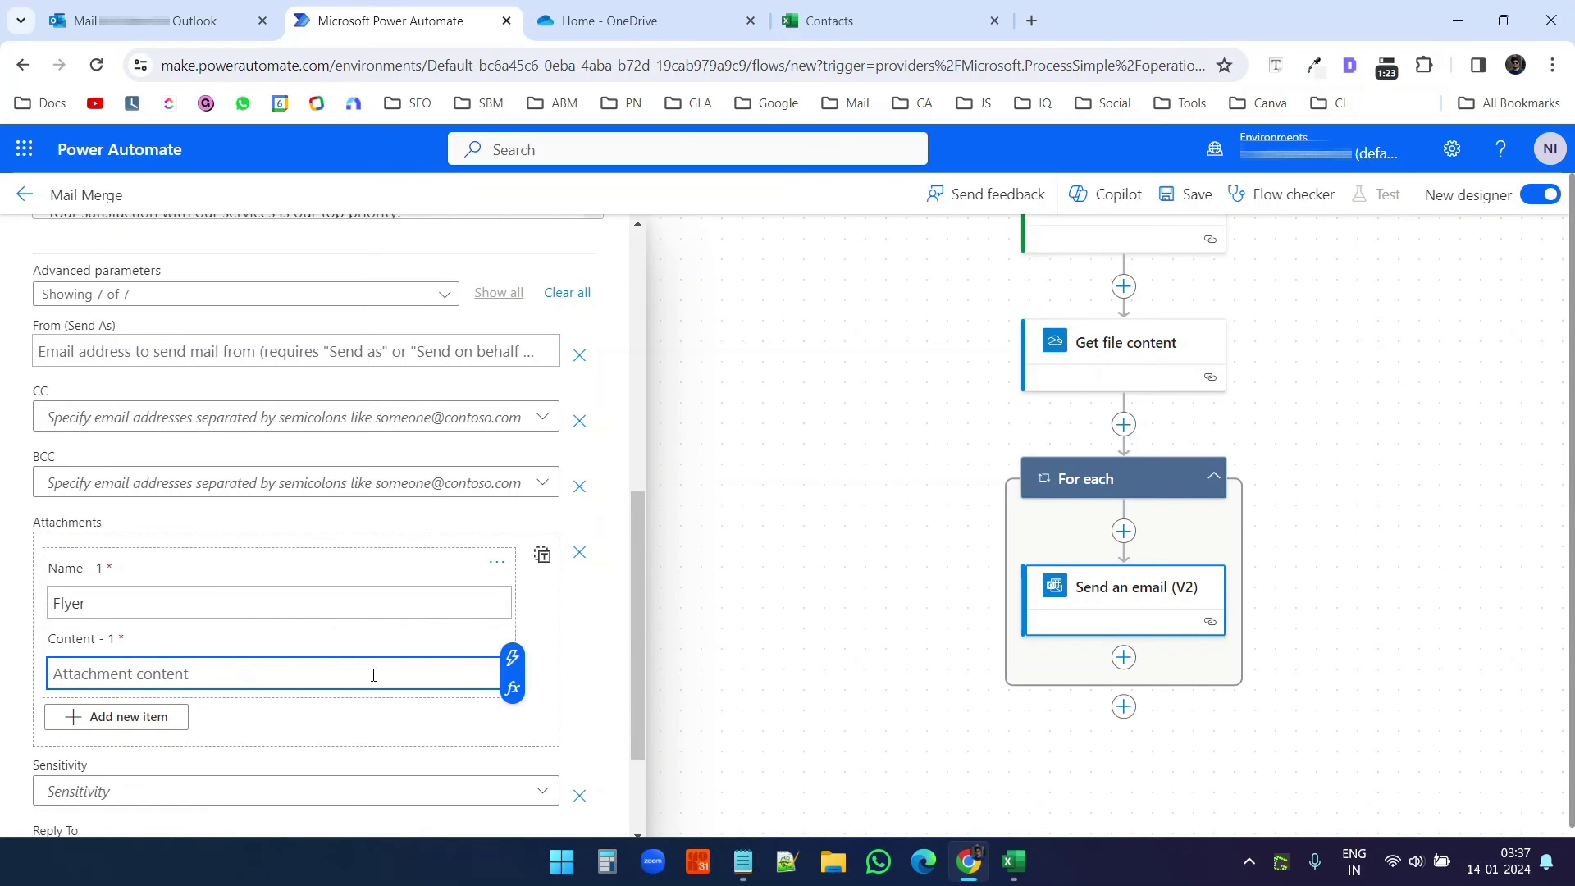
{"action": "left_click", "coordinate": [513, 656]}
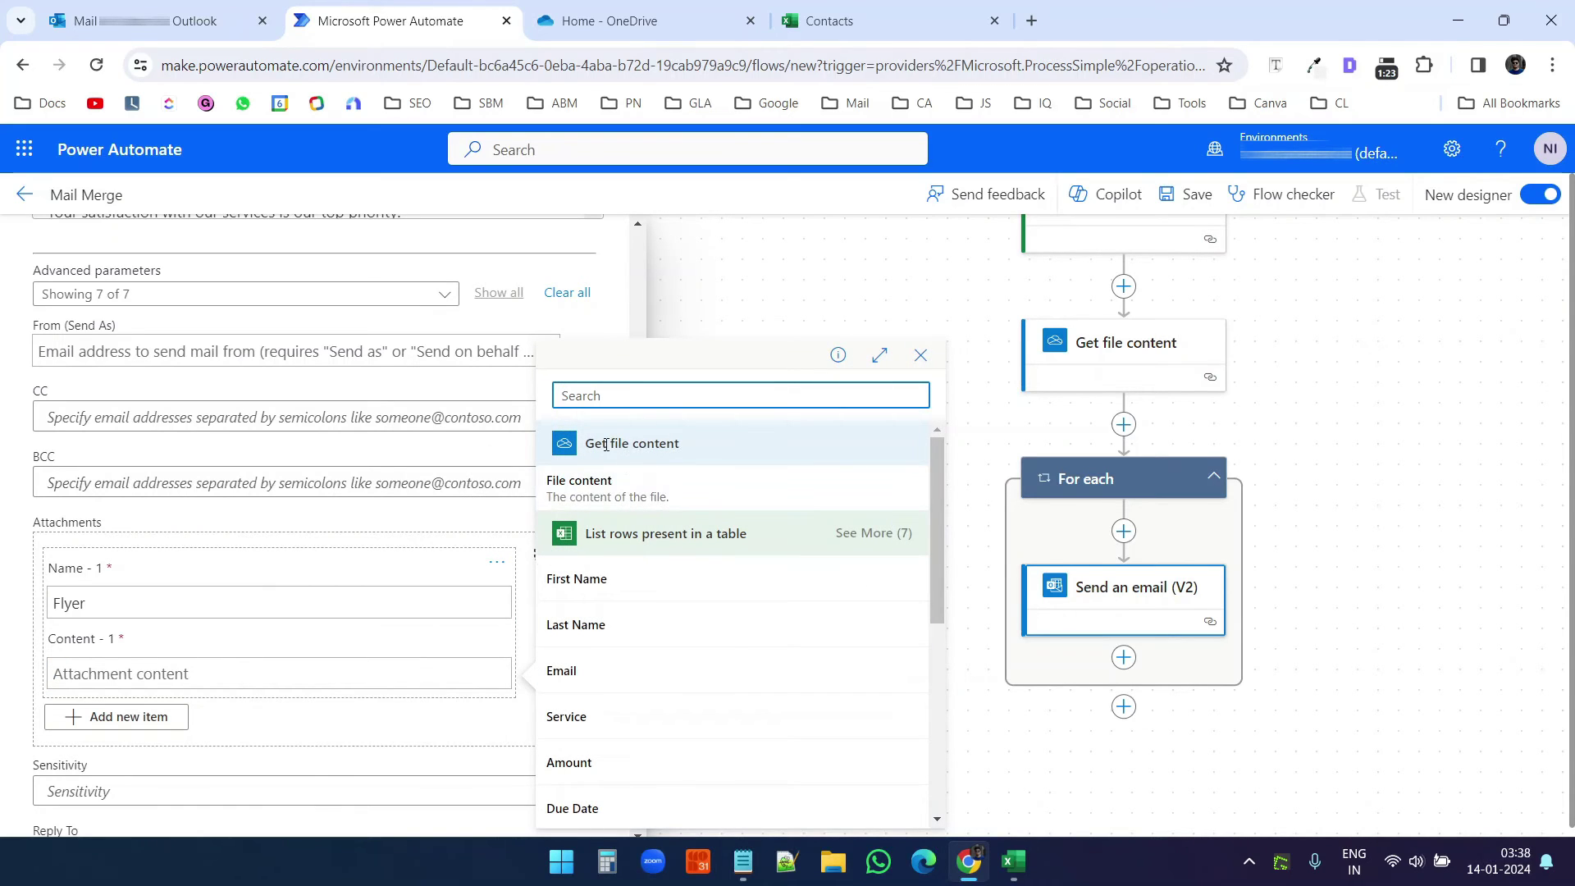
{"action": "left_click", "coordinate": [603, 490]}
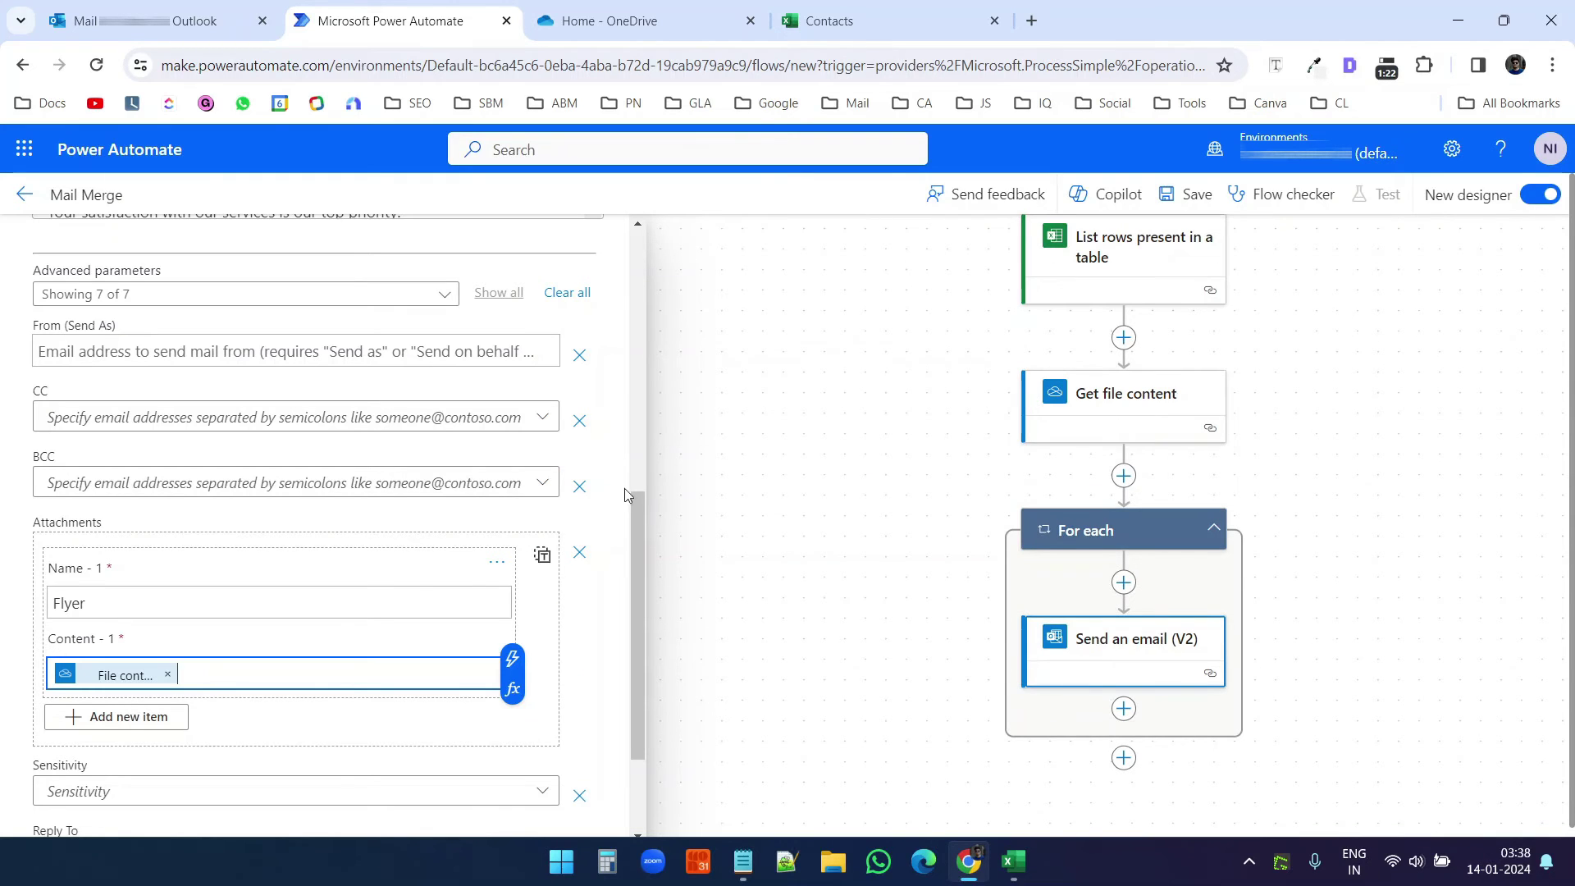
{"action": "left_click", "coordinate": [886, 21]}
{"action": "left_click", "coordinate": [757, 359]}
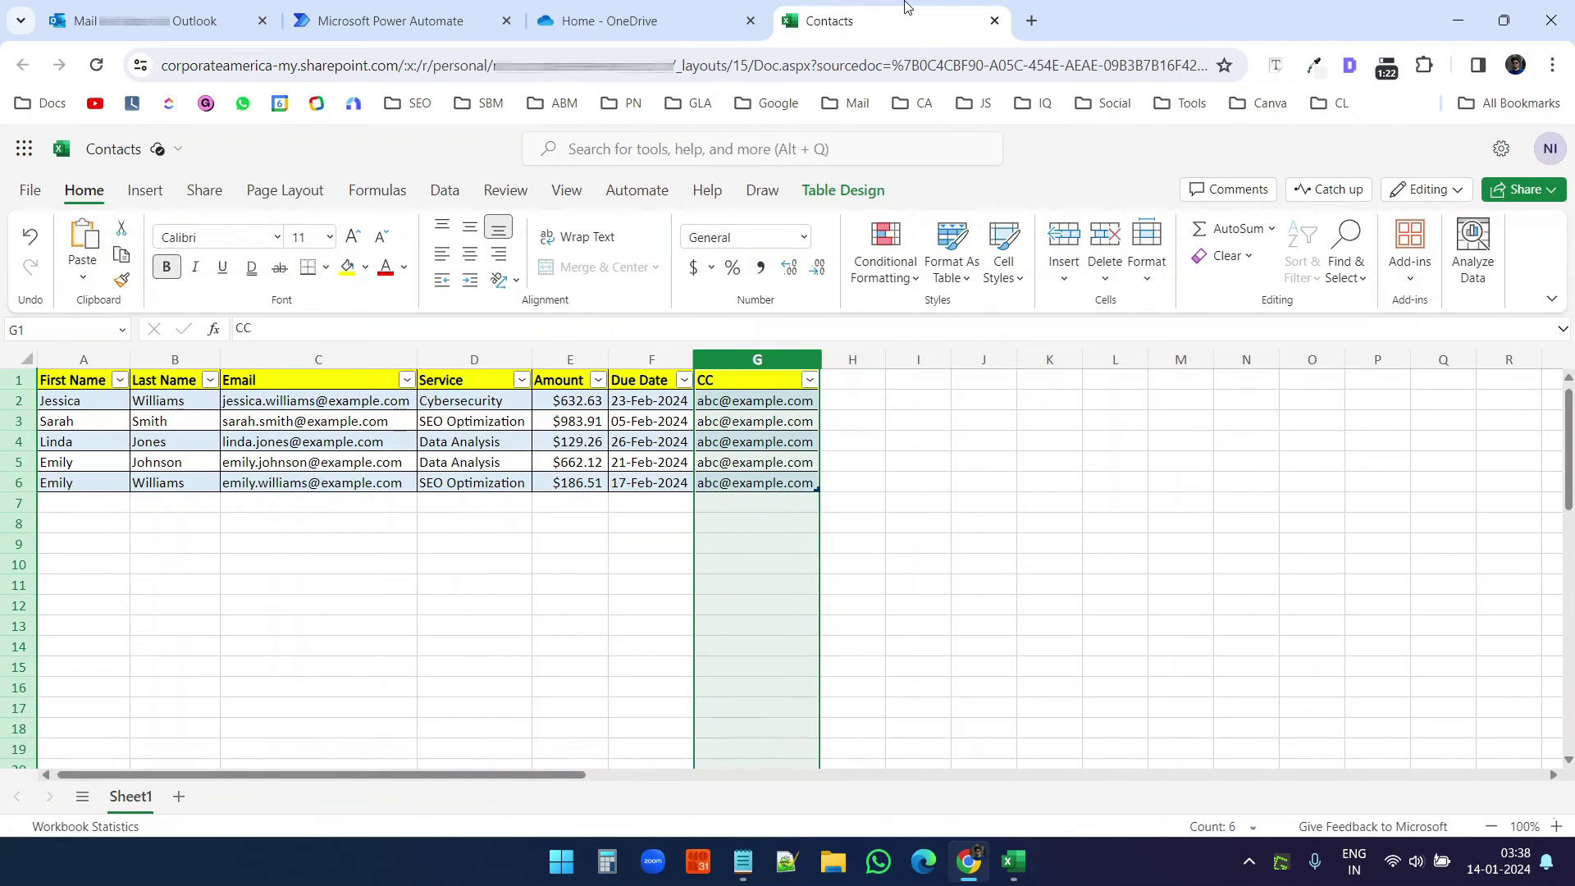
Step: Set the email's CC field to the CC column from List rows present in a table
{"action": "left_click", "coordinate": [484, 12]}
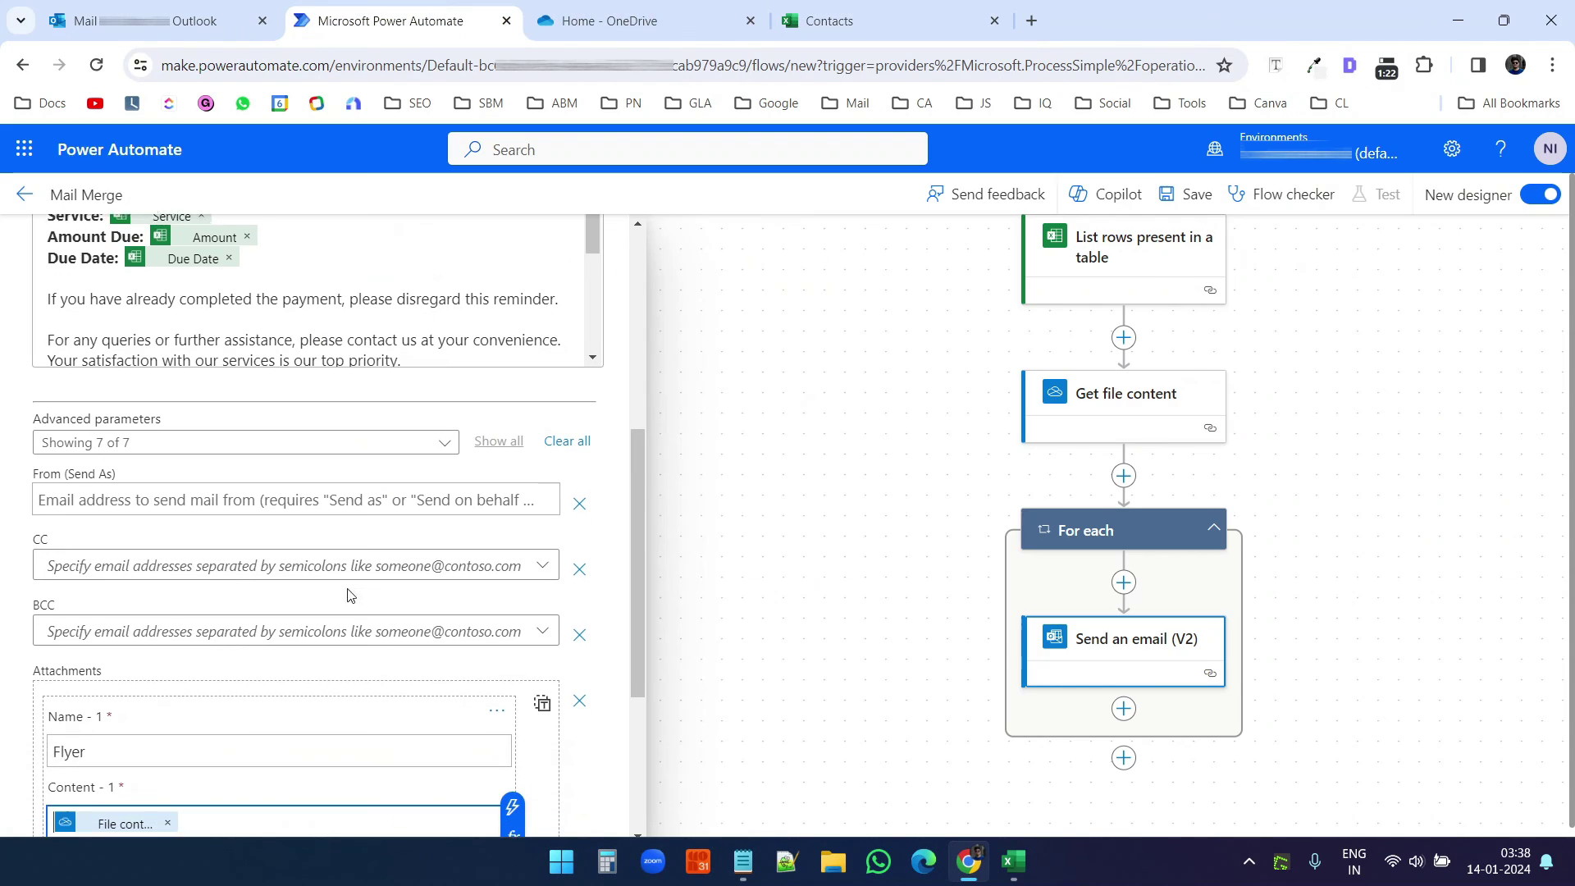
{"action": "left_click", "coordinate": [276, 572]}
{"action": "left_click", "coordinate": [162, 595]}
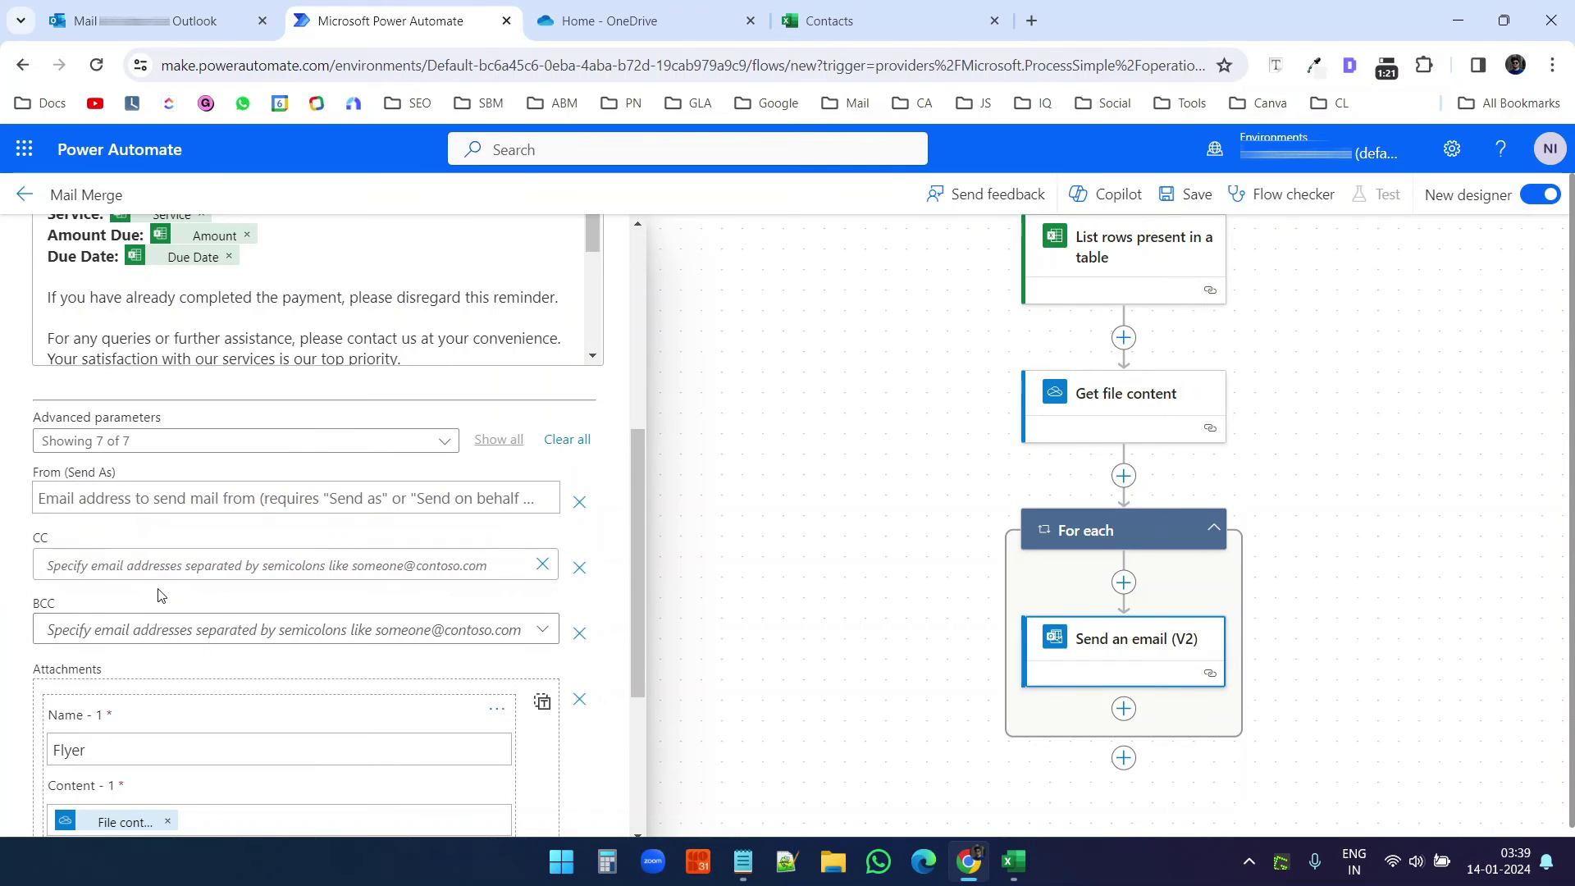
{"action": "left_click", "coordinate": [167, 566]}
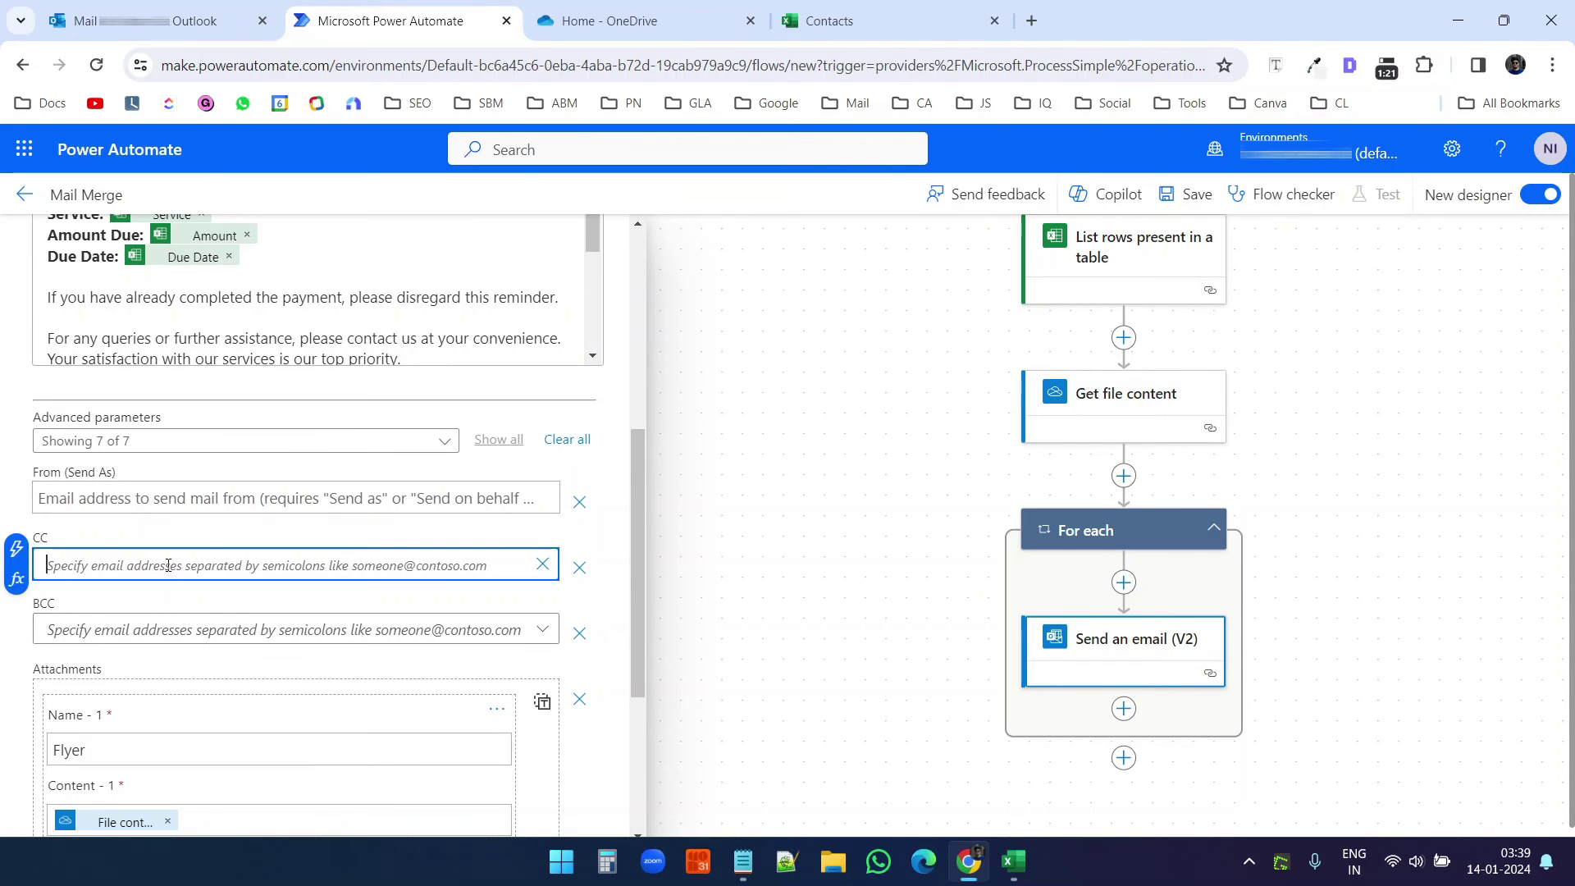
{"action": "left_click", "coordinate": [17, 550]}
{"action": "scroll", "coordinate": [790, 604], "scroll_direction": "down", "scroll_amount": 3}
{"action": "scroll", "coordinate": [791, 604], "scroll_direction": "up", "scroll_amount": 2}
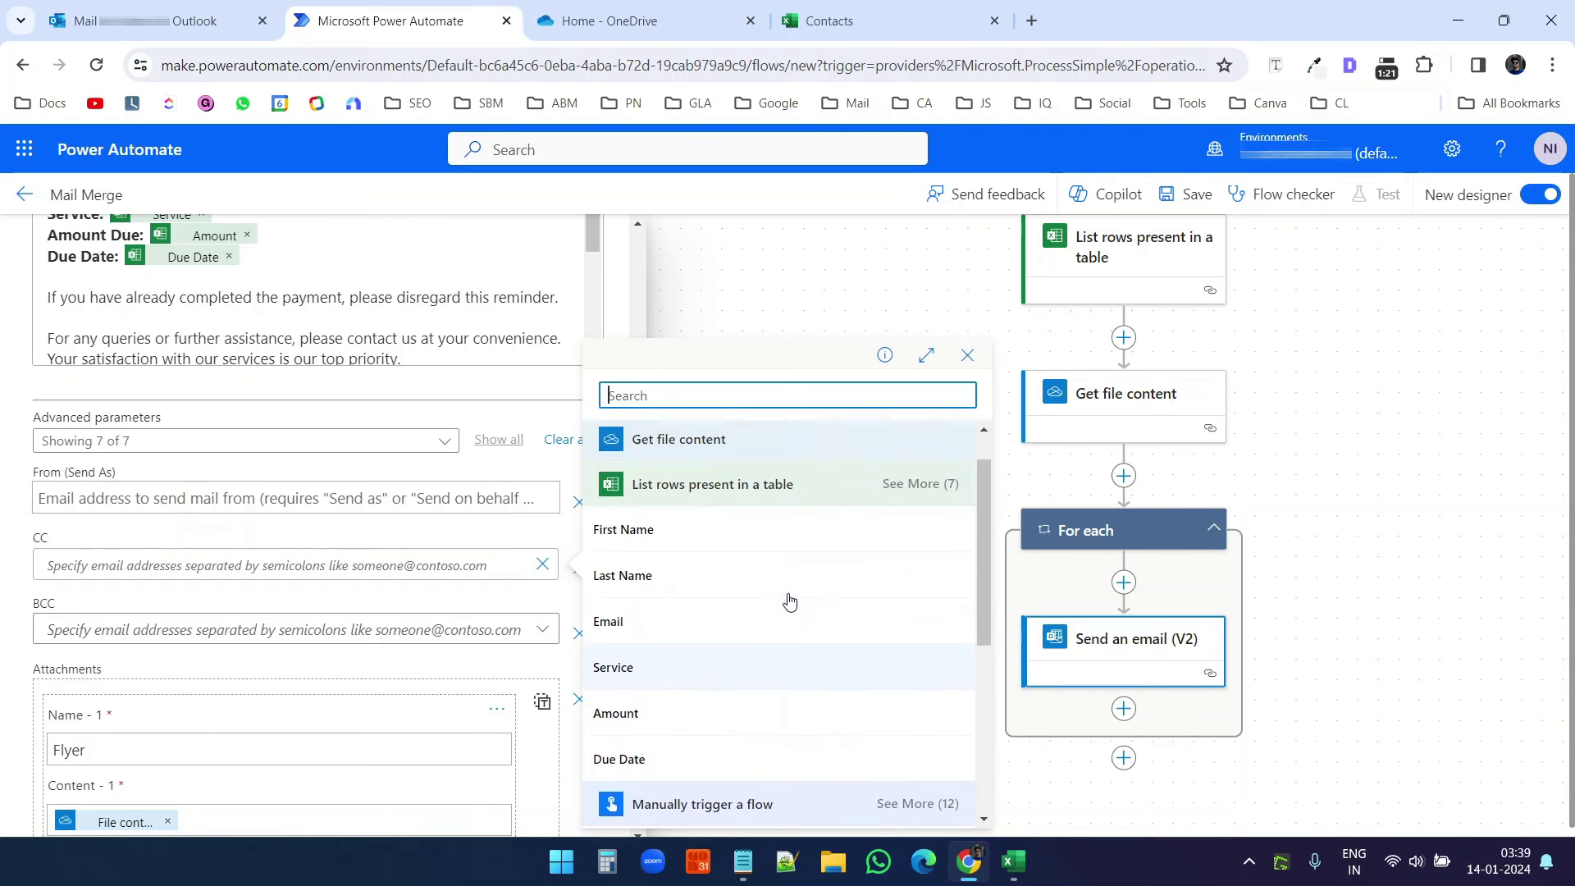
{"action": "scroll", "coordinate": [790, 603], "scroll_direction": "up", "scroll_amount": 1}
{"action": "scroll", "coordinate": [753, 673], "scroll_direction": "down", "scroll_amount": 2}
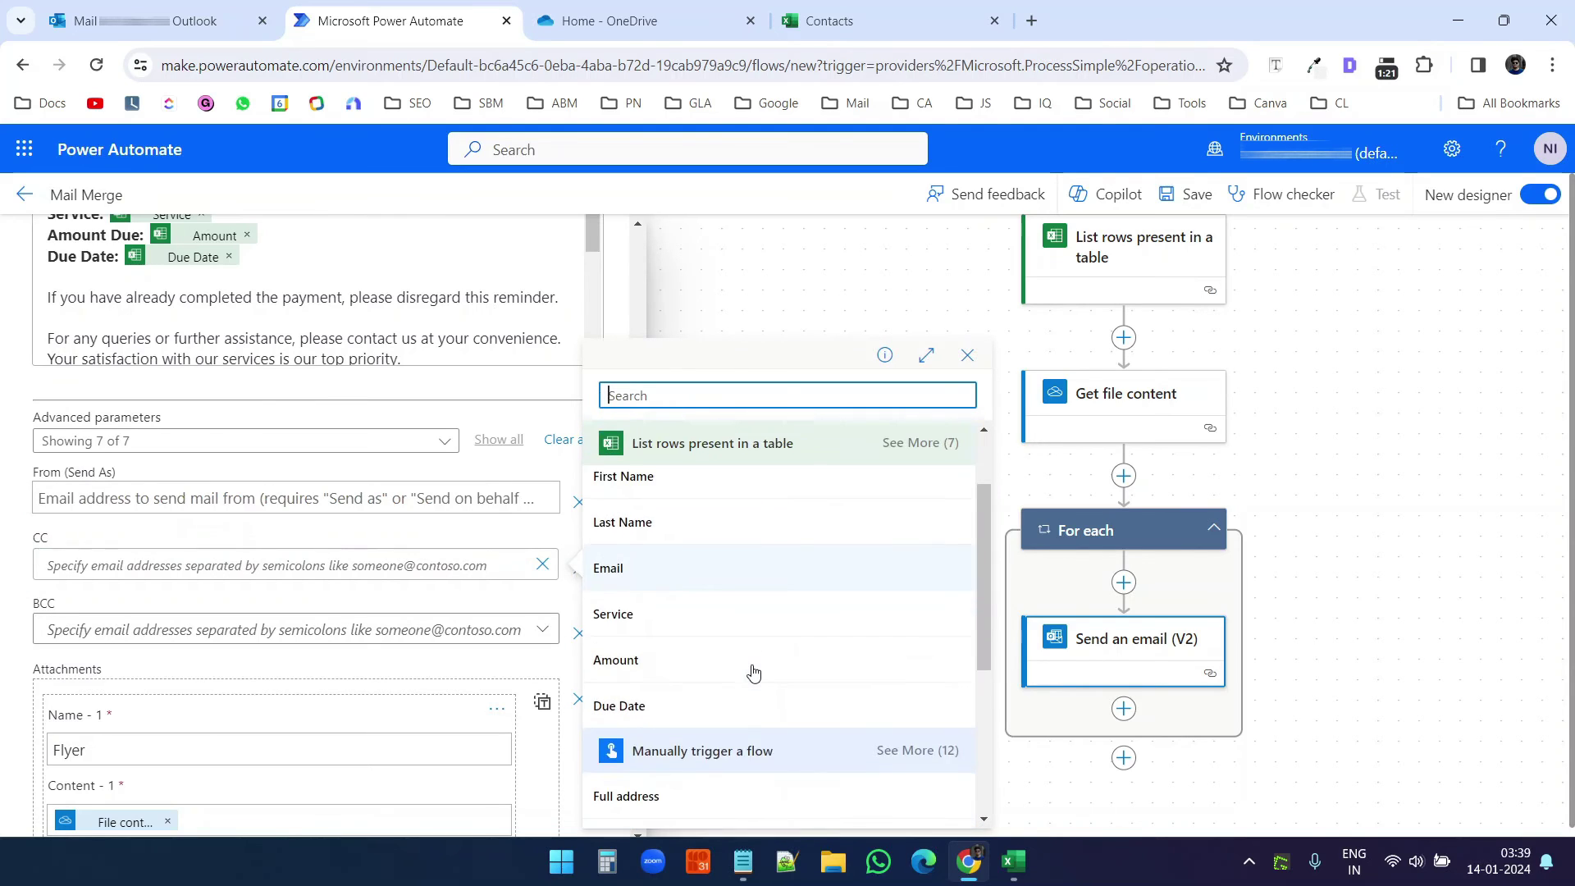
{"action": "scroll", "coordinate": [879, 588], "scroll_direction": "up", "scroll_amount": 3}
{"action": "left_click", "coordinate": [908, 534]}
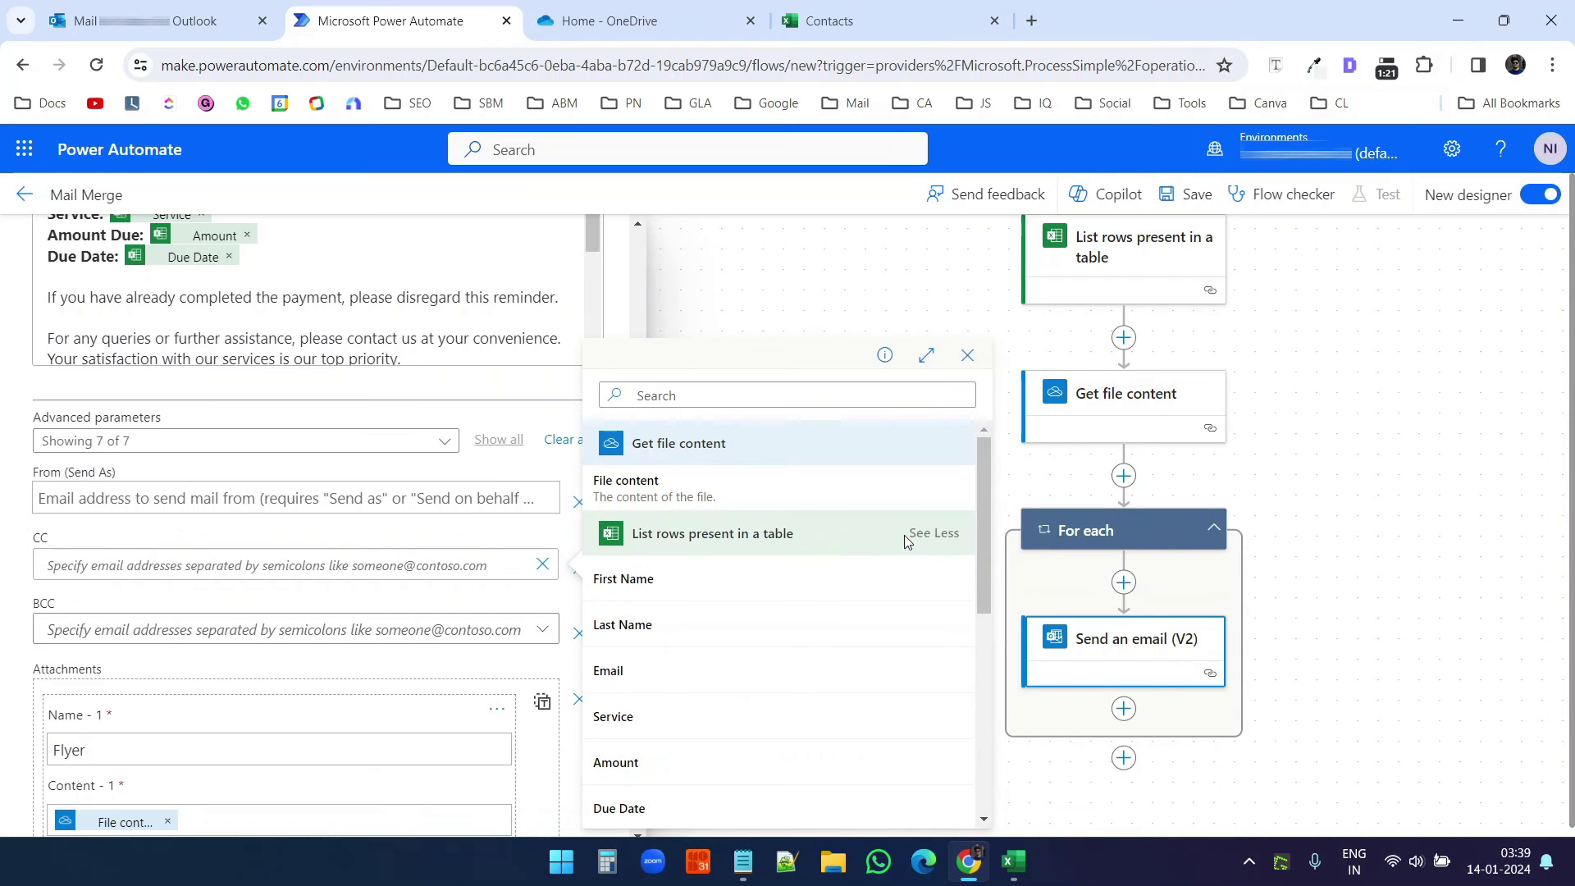
{"action": "scroll", "coordinate": [908, 541], "scroll_direction": "down", "scroll_amount": 2}
{"action": "left_click", "coordinate": [622, 654]}
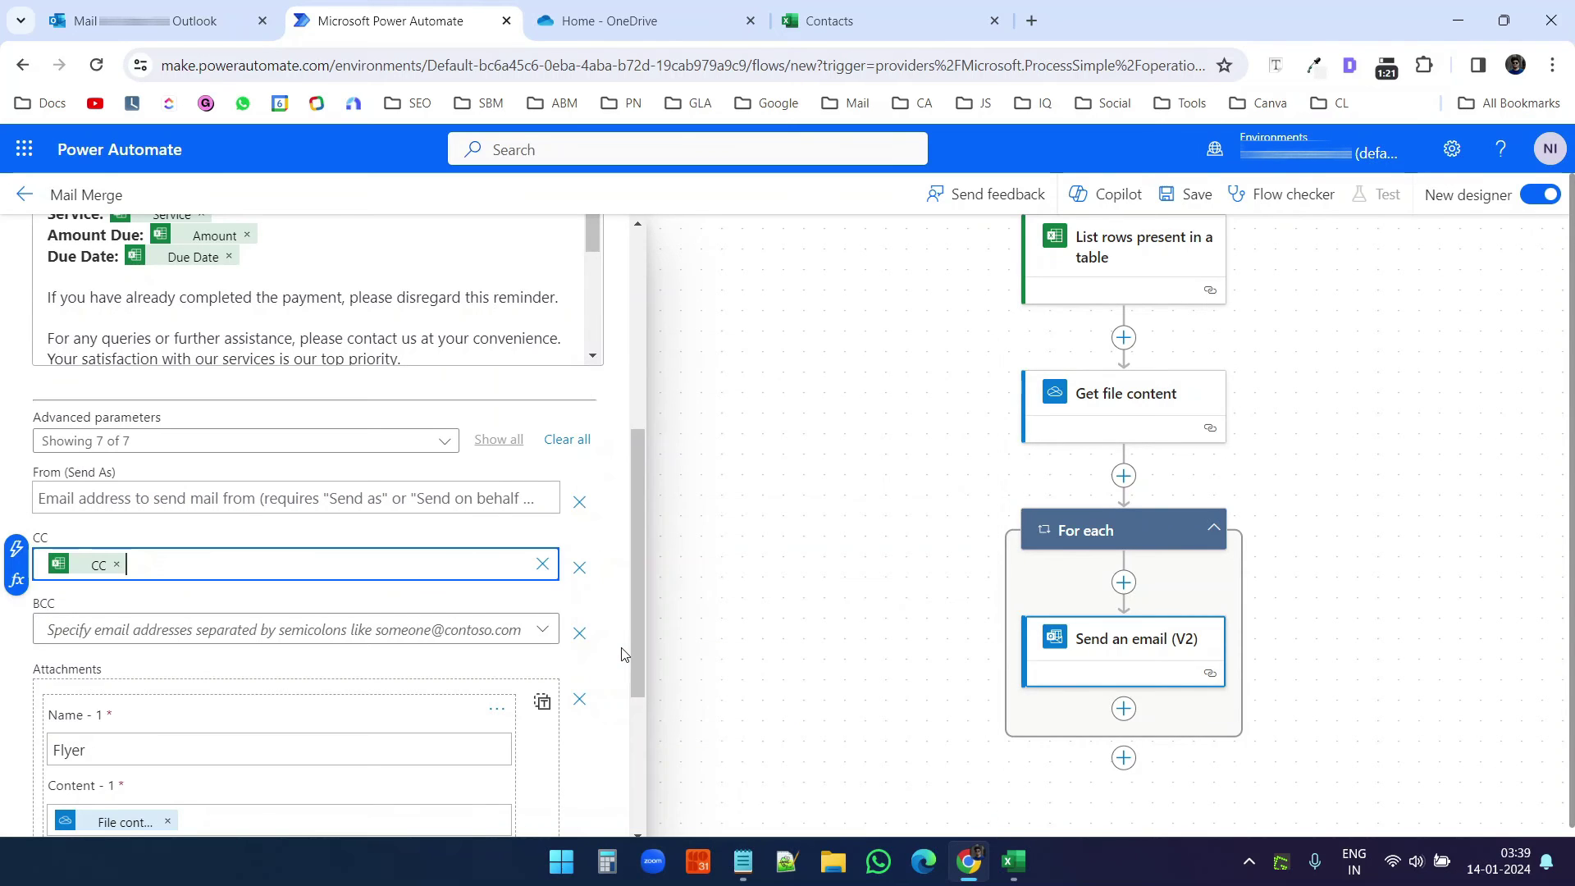
{"action": "scroll", "coordinate": [204, 598], "scroll_direction": "up", "scroll_amount": 6}
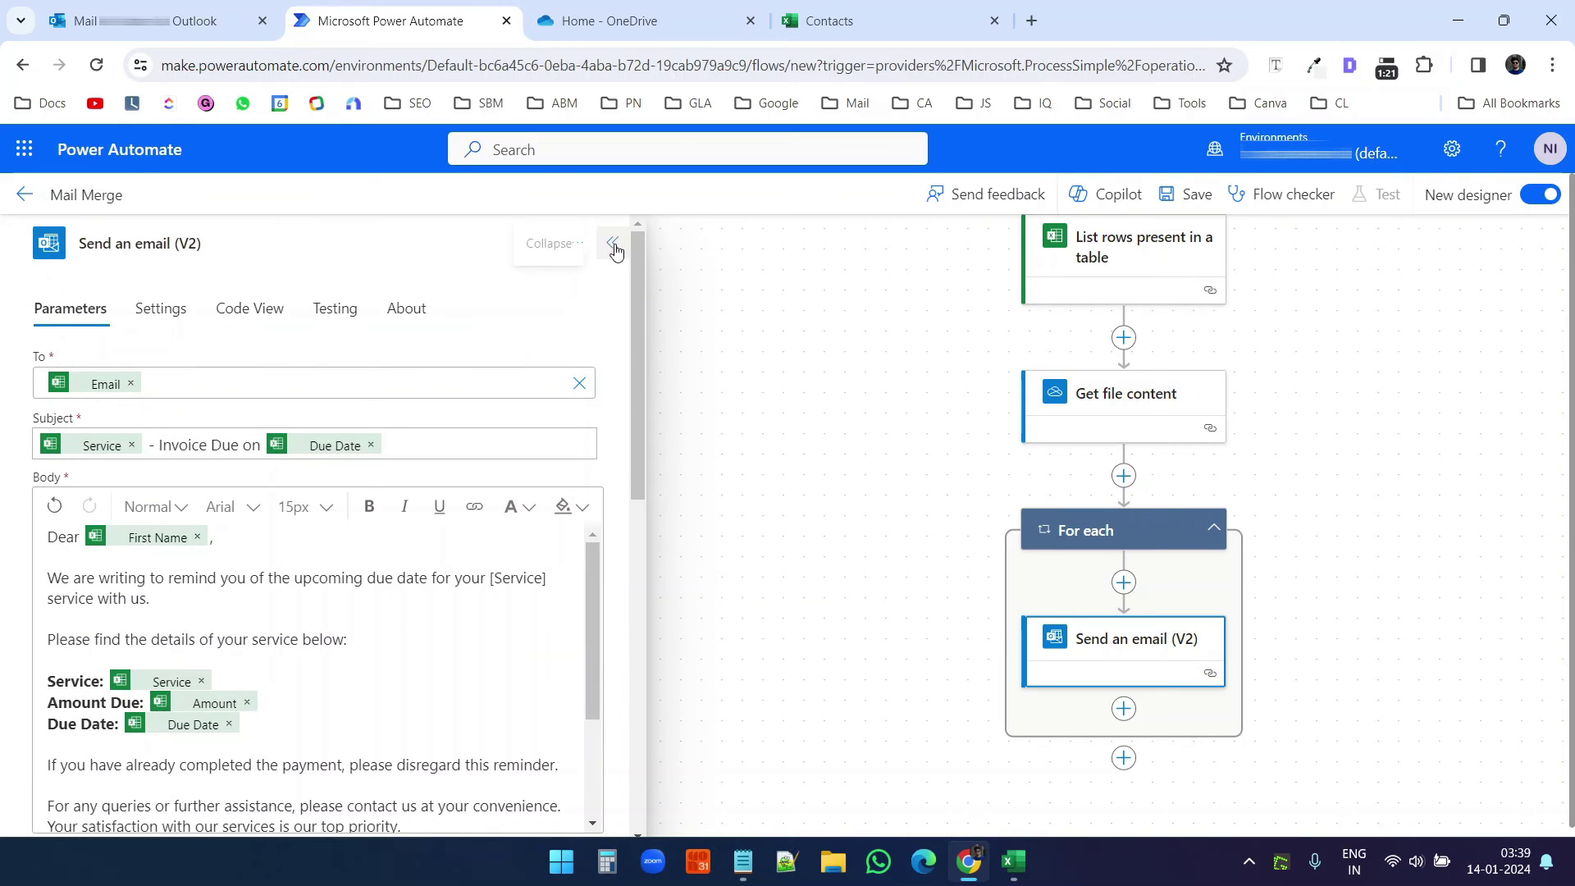
Step: Collapse the action panel and save the Mail Merge flow
{"action": "left_click", "coordinate": [612, 242]}
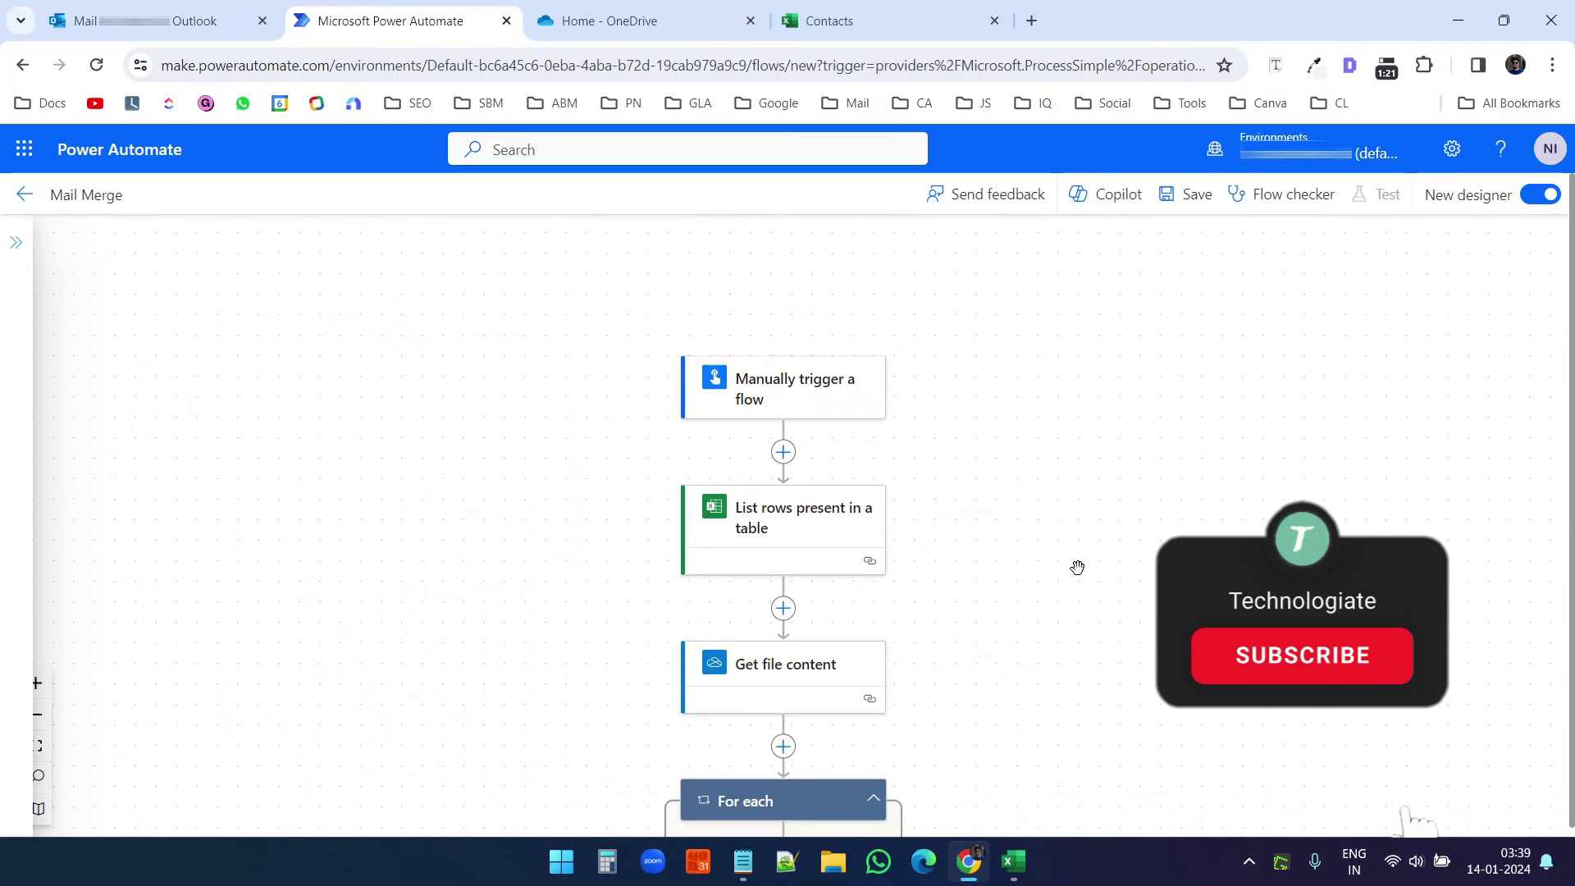
{"action": "scroll", "coordinate": [1079, 566], "scroll_direction": "down", "scroll_amount": 3}
{"action": "scroll", "coordinate": [1079, 566], "scroll_direction": "up", "scroll_amount": 2}
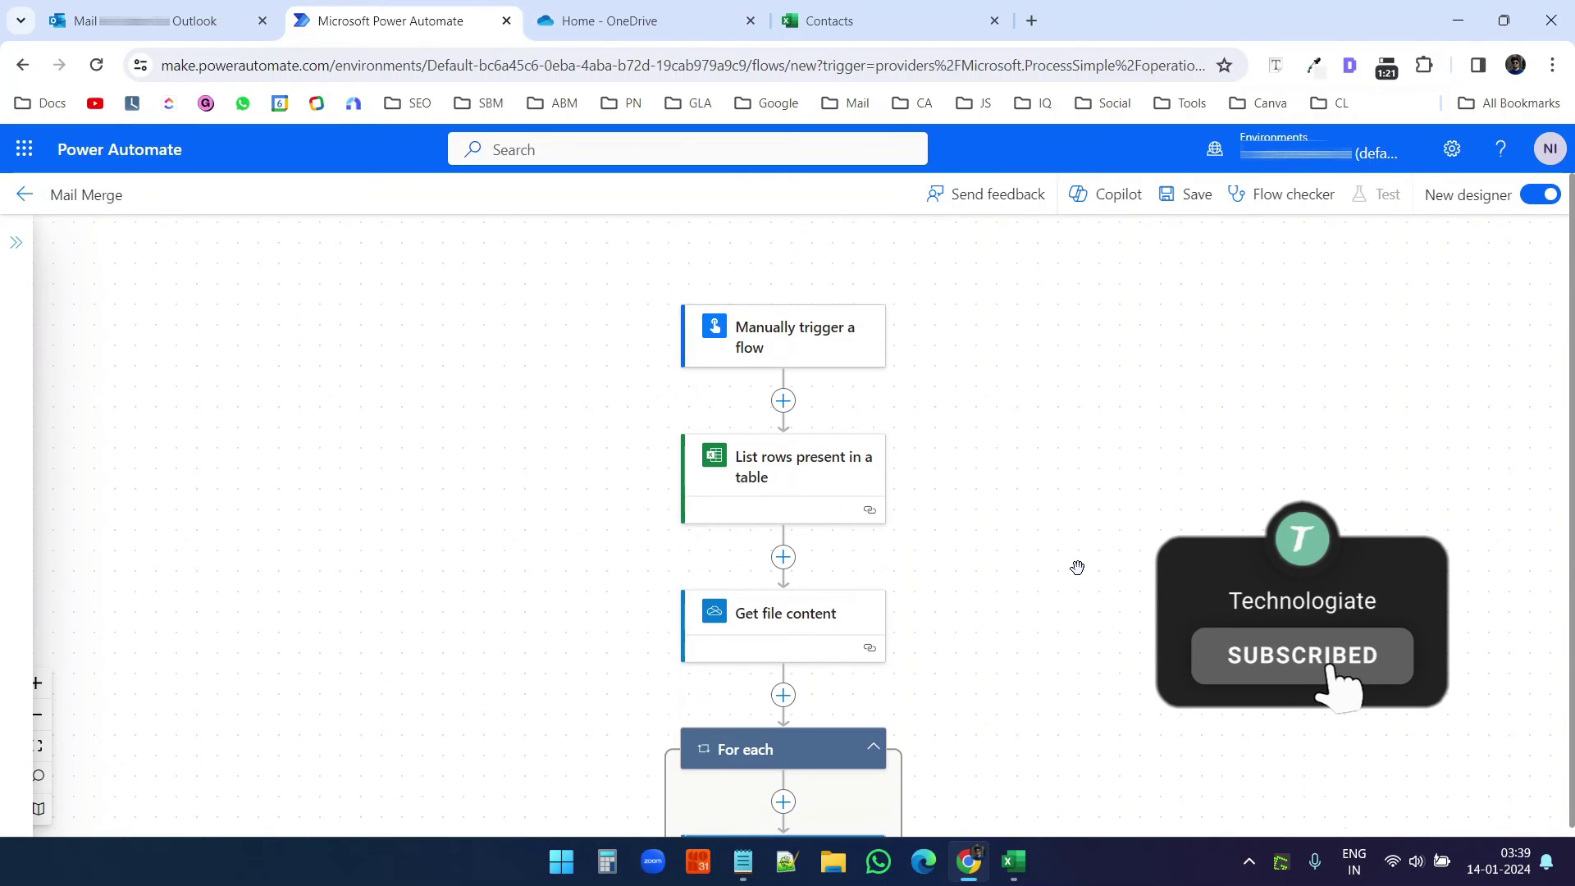
{"action": "left_click", "coordinate": [1184, 195]}
Step: Run Mail Merge from My flows, confirming its connections
{"action": "left_click", "coordinate": [26, 199]}
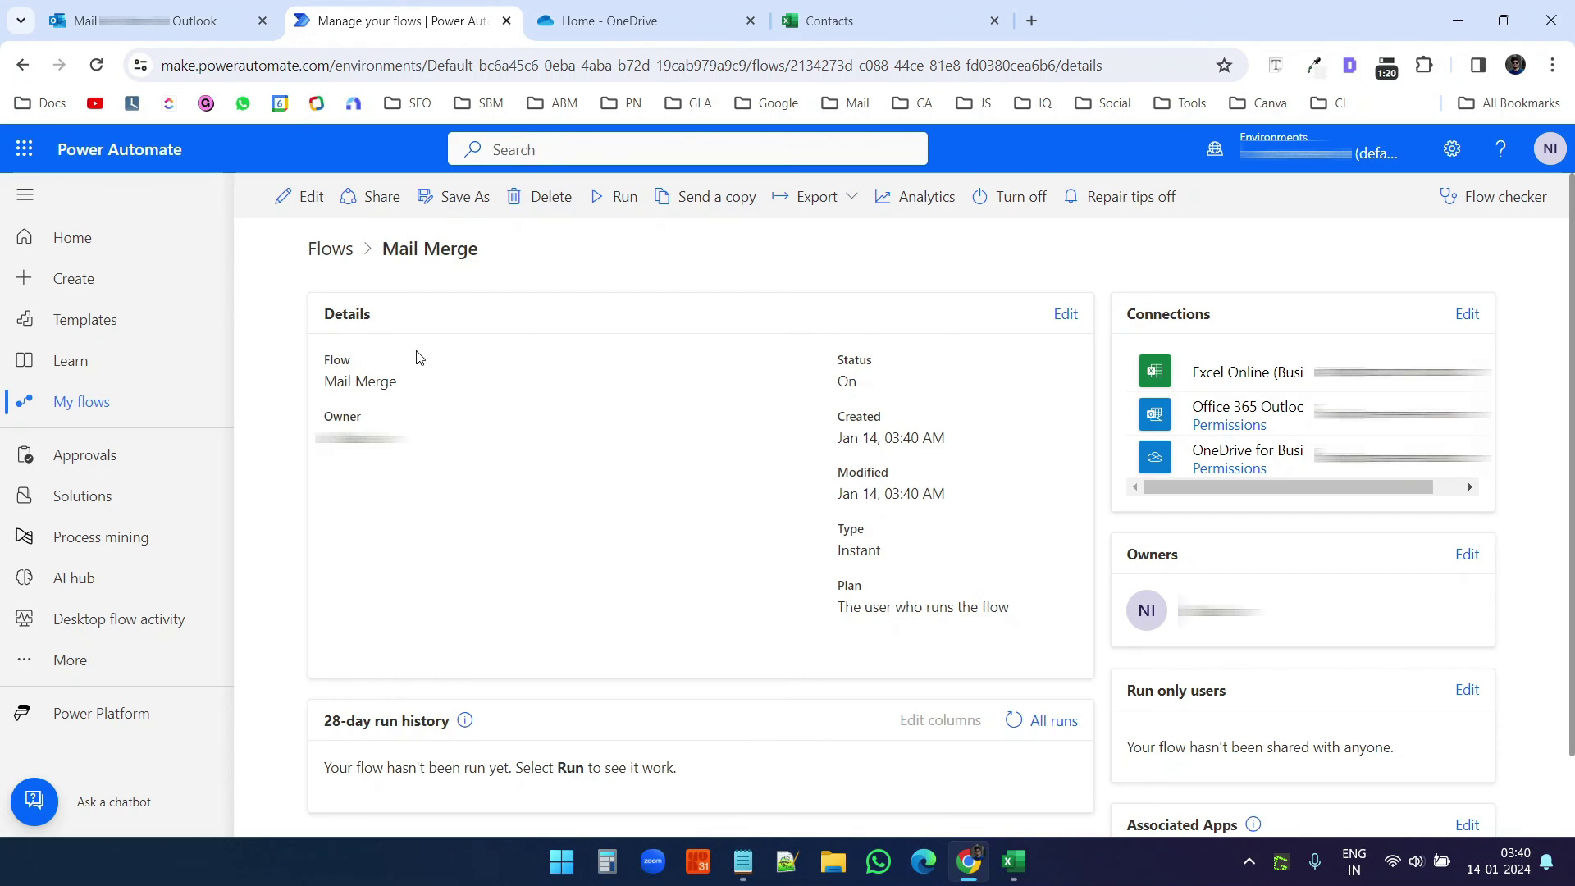
{"action": "left_click", "coordinate": [327, 250]}
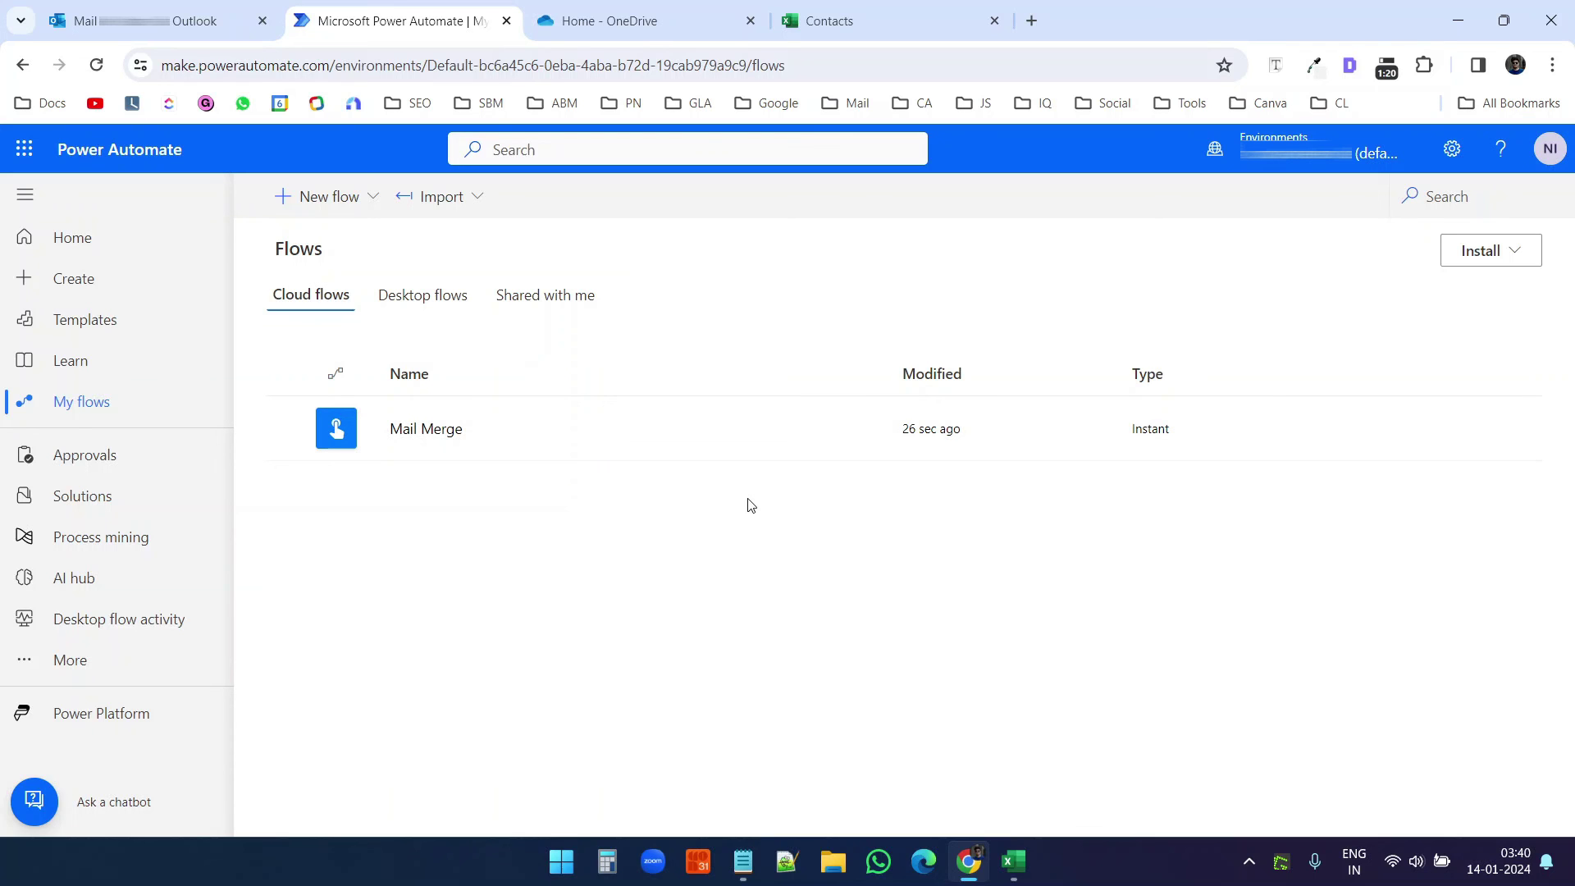
{"action": "left_click", "coordinate": [747, 429]}
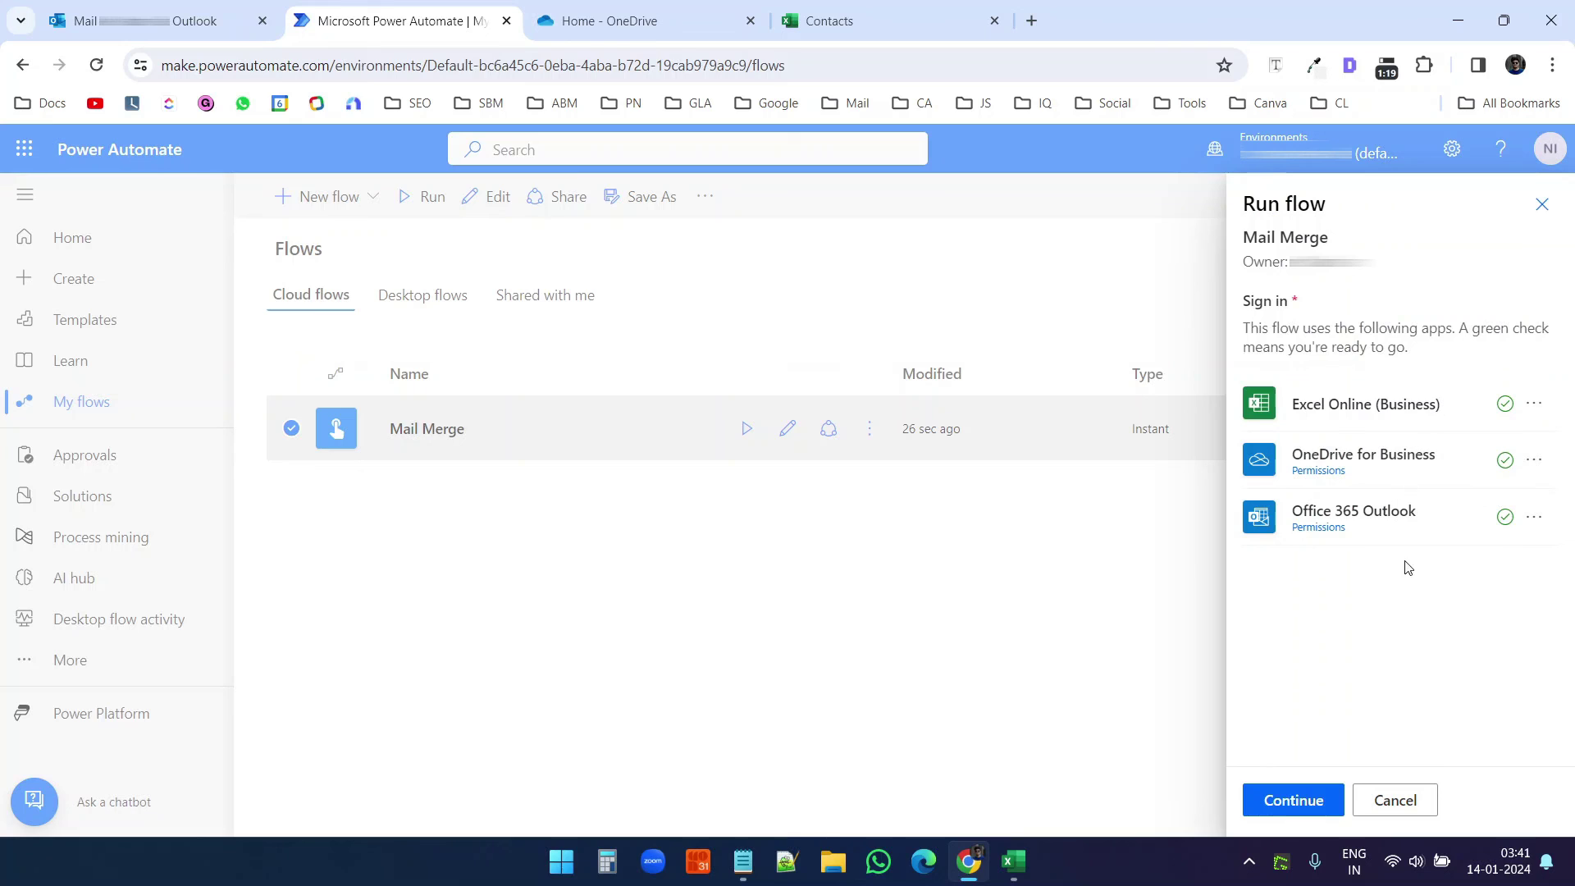
{"action": "left_click", "coordinate": [1308, 803]}
{"action": "left_click", "coordinate": [1306, 806]}
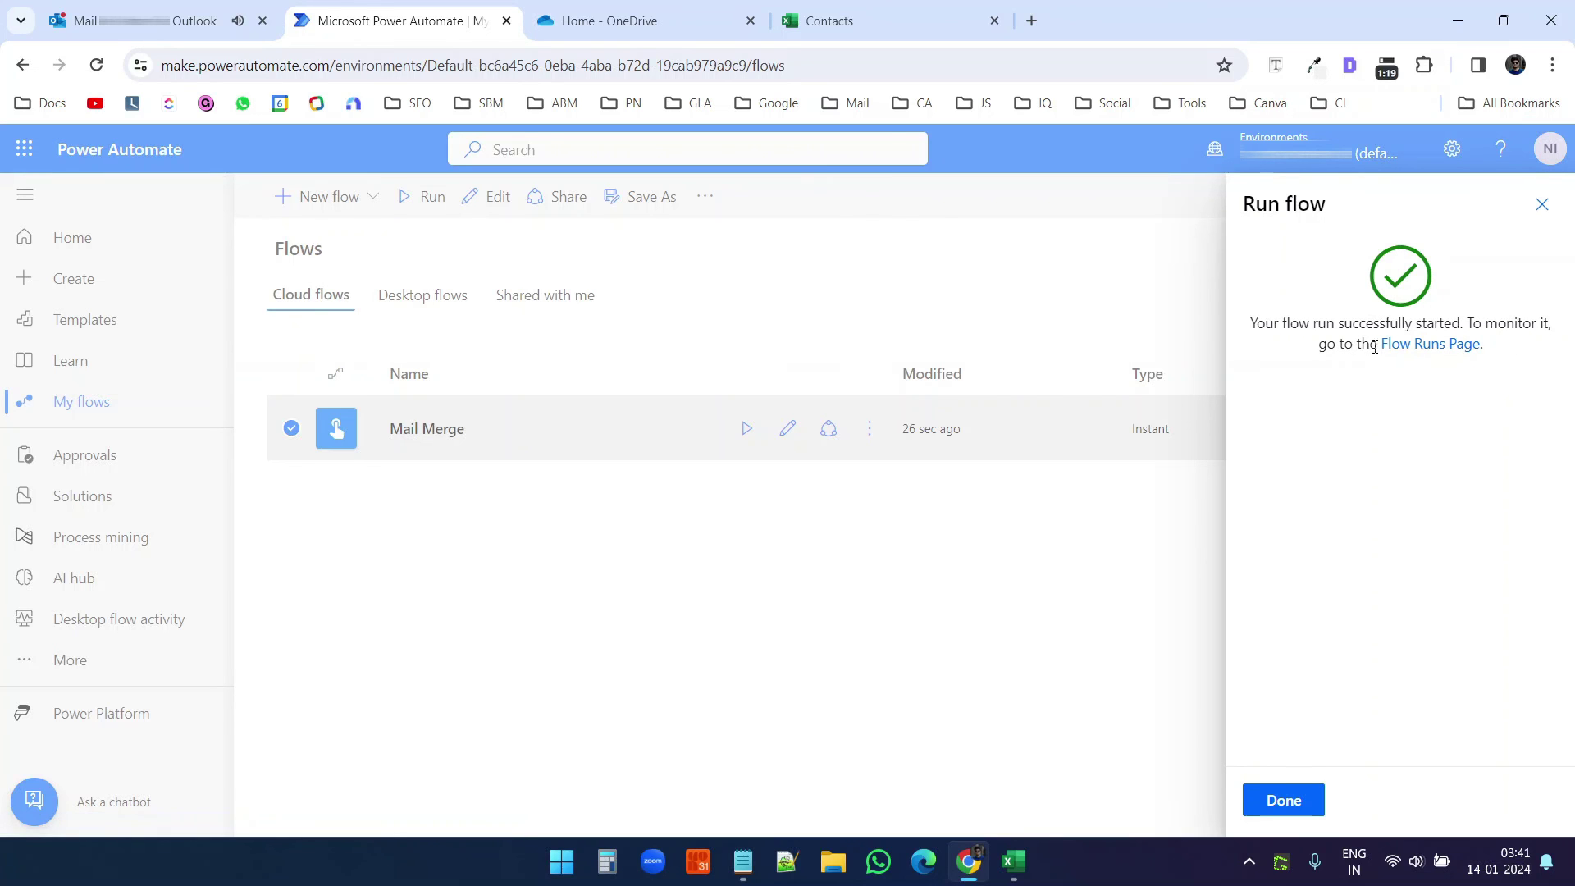
Step: Open Outlook's Sent Items and compare the sent list with the Contacts workbook
{"action": "left_click", "coordinate": [1285, 801]}
{"action": "key", "text": "ctrl+1"}
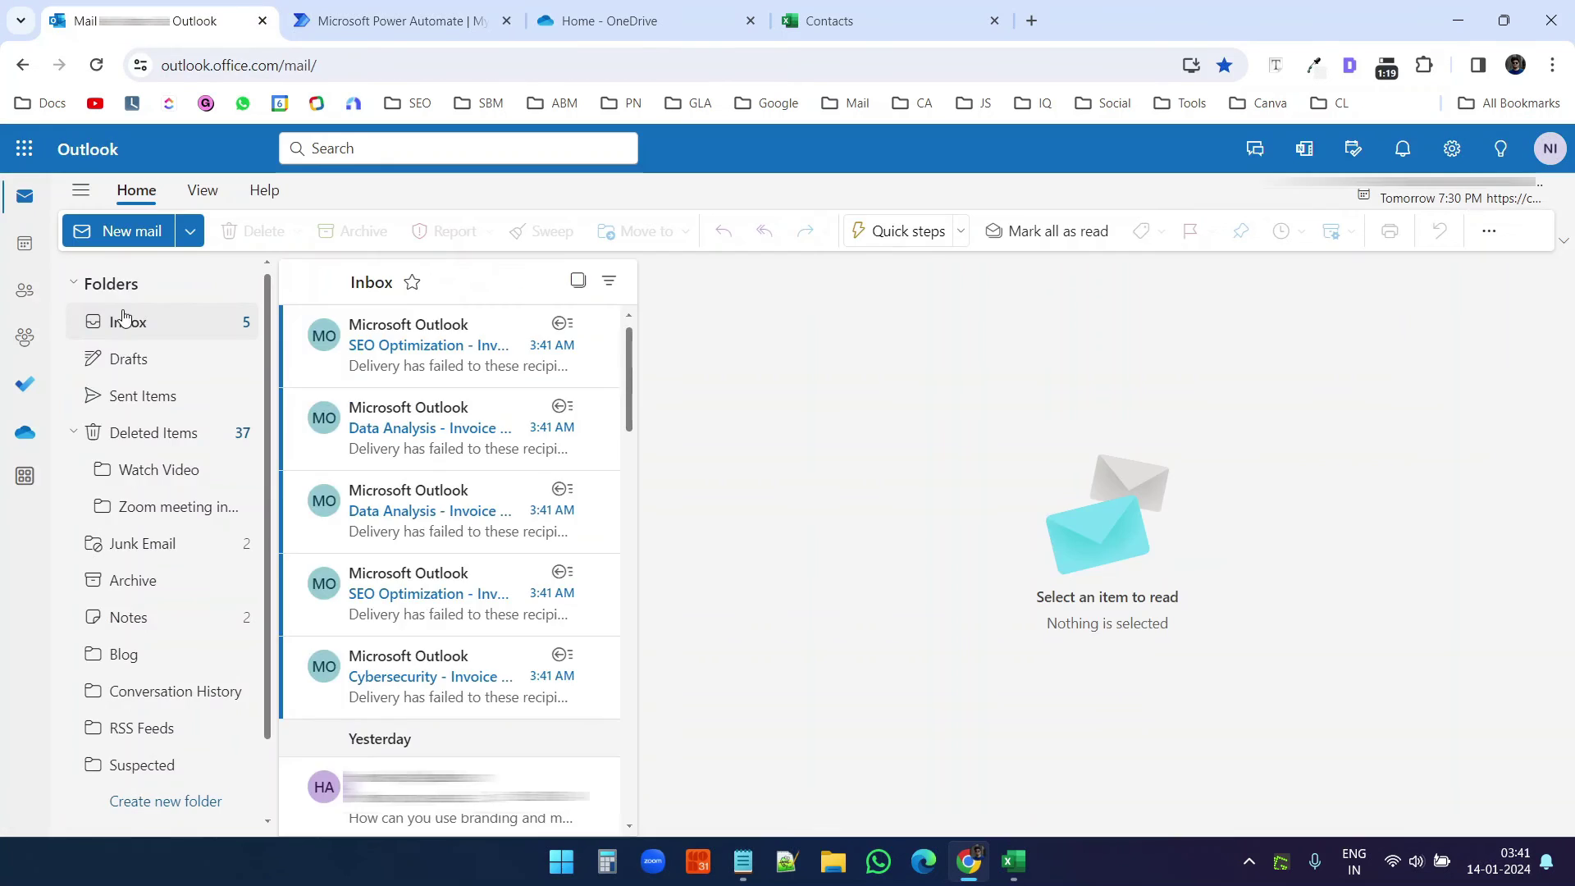
{"action": "left_click", "coordinate": [165, 400]}
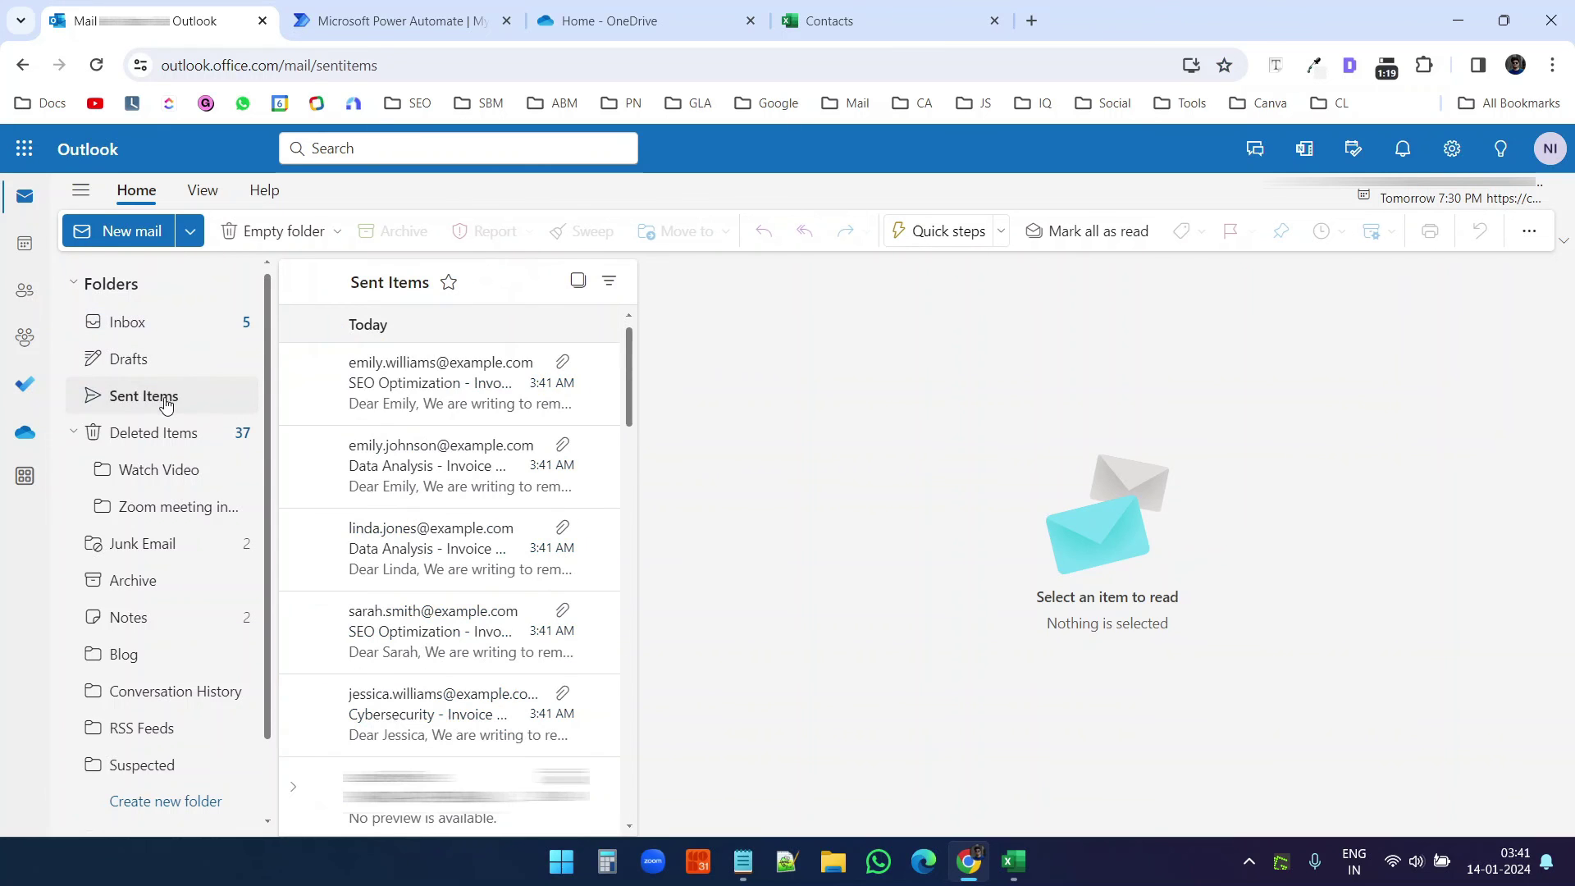
{"action": "scroll", "coordinate": [451, 387], "scroll_direction": "down", "scroll_amount": 1}
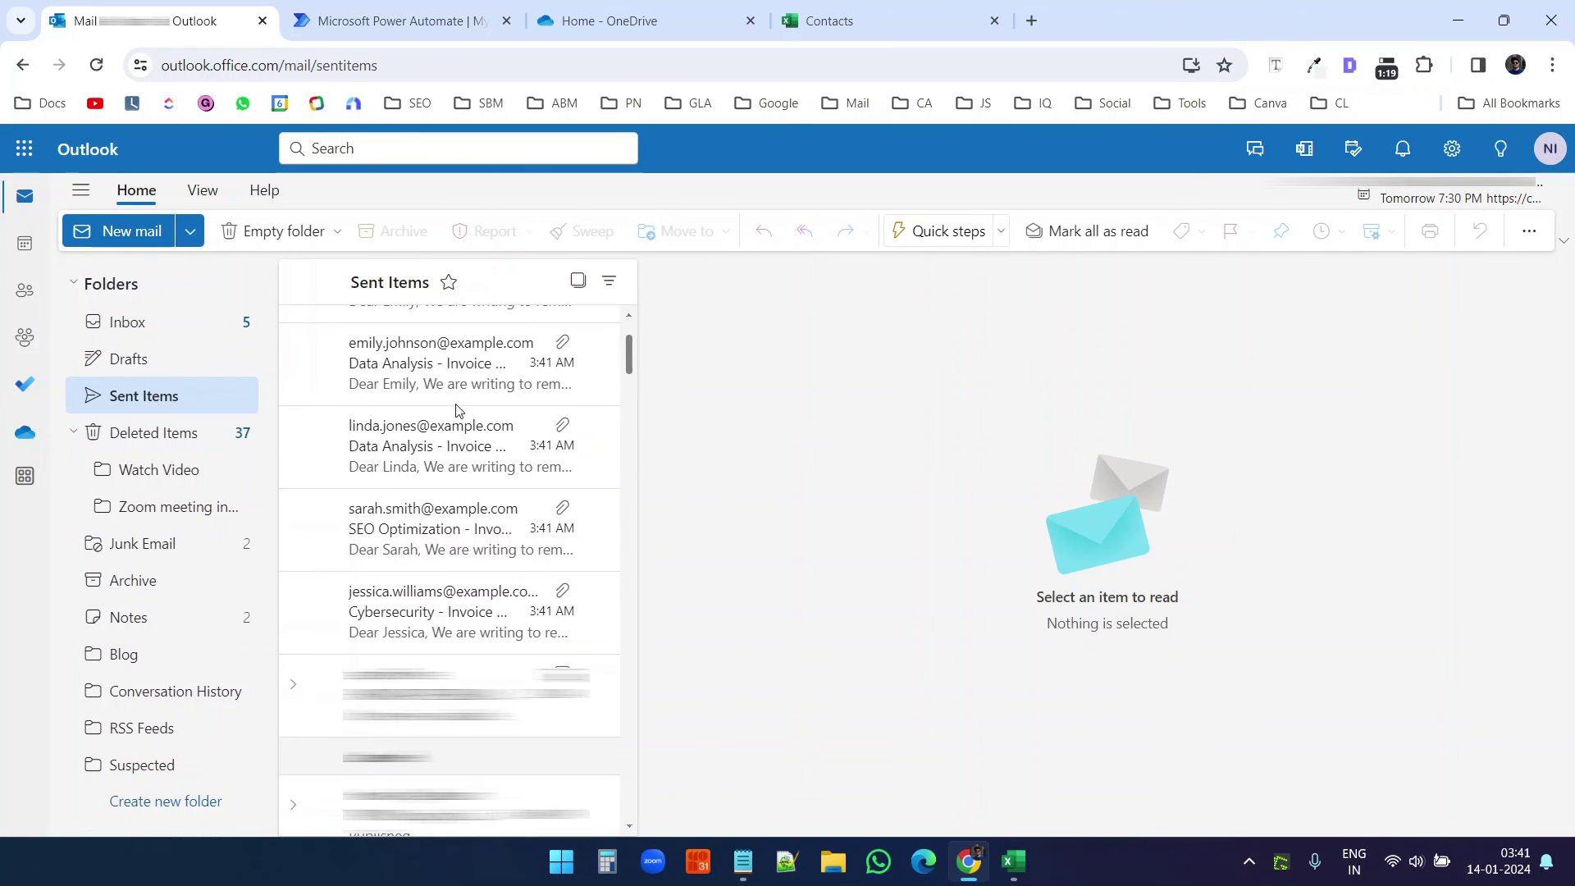
{"action": "key", "text": "ctrl+4"}
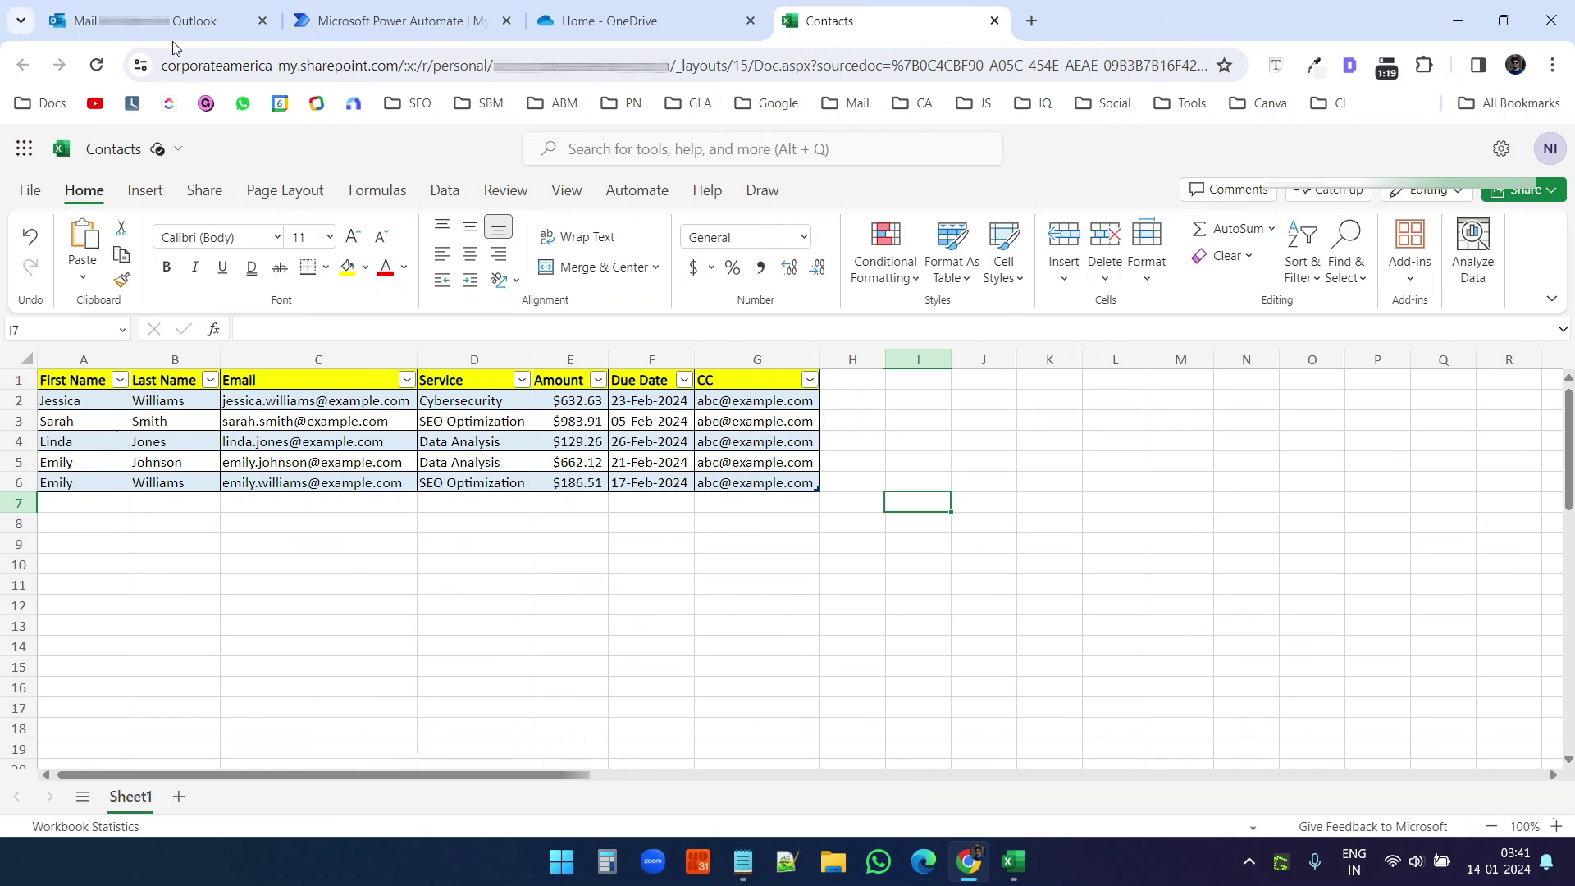
{"action": "key", "text": "ctrl+1"}
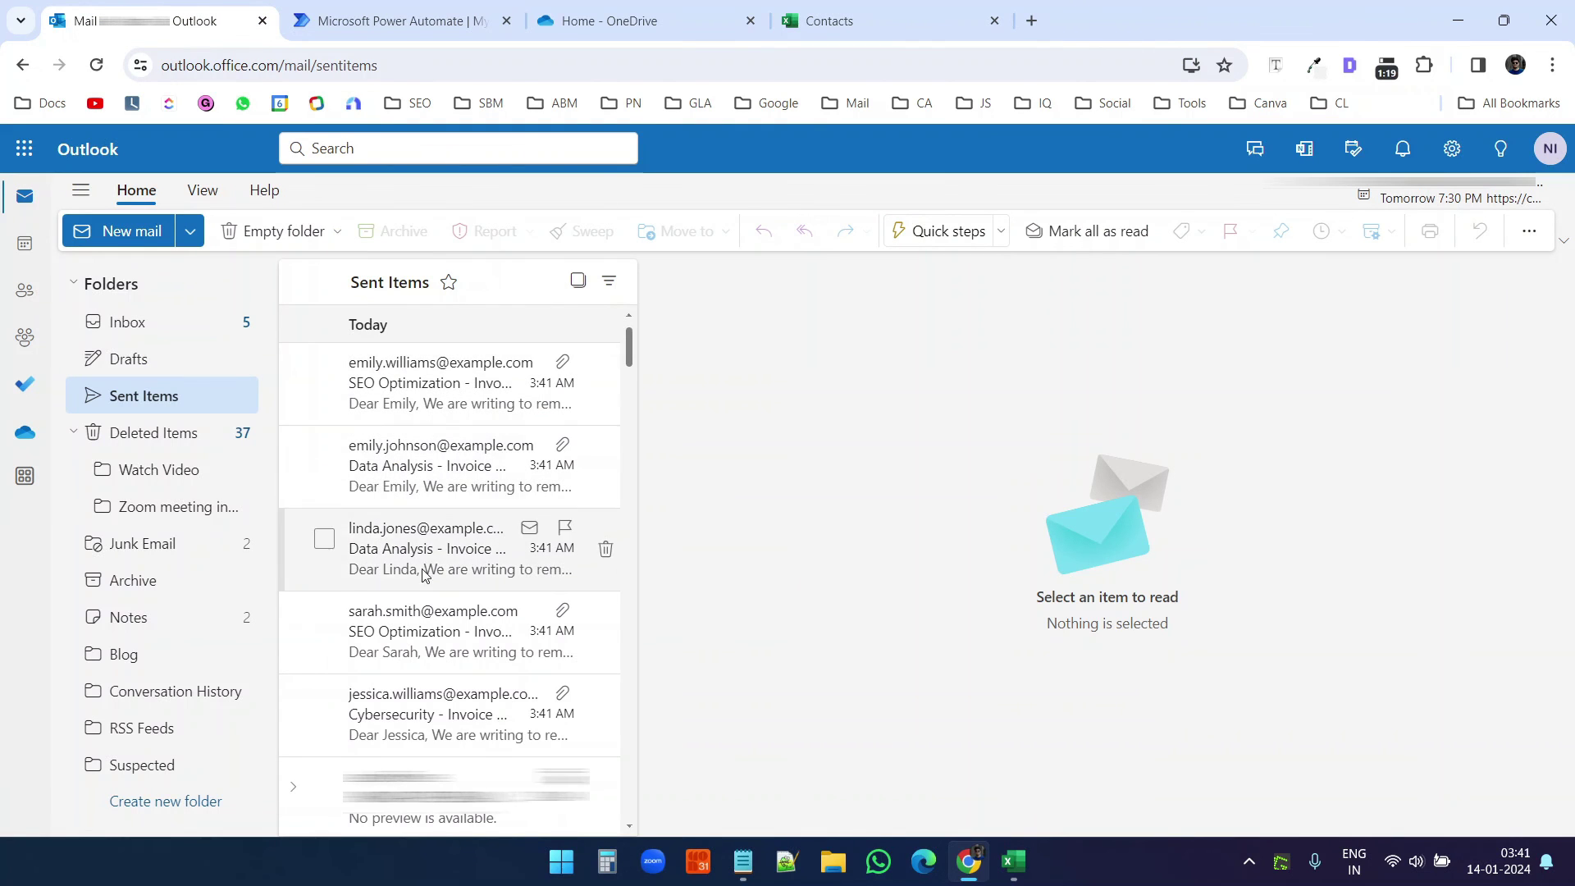
Step: Review the SEO Optimization and Data Analysis reminders, ending on the one due 05-Feb-2024
{"action": "left_click", "coordinate": [574, 347]}
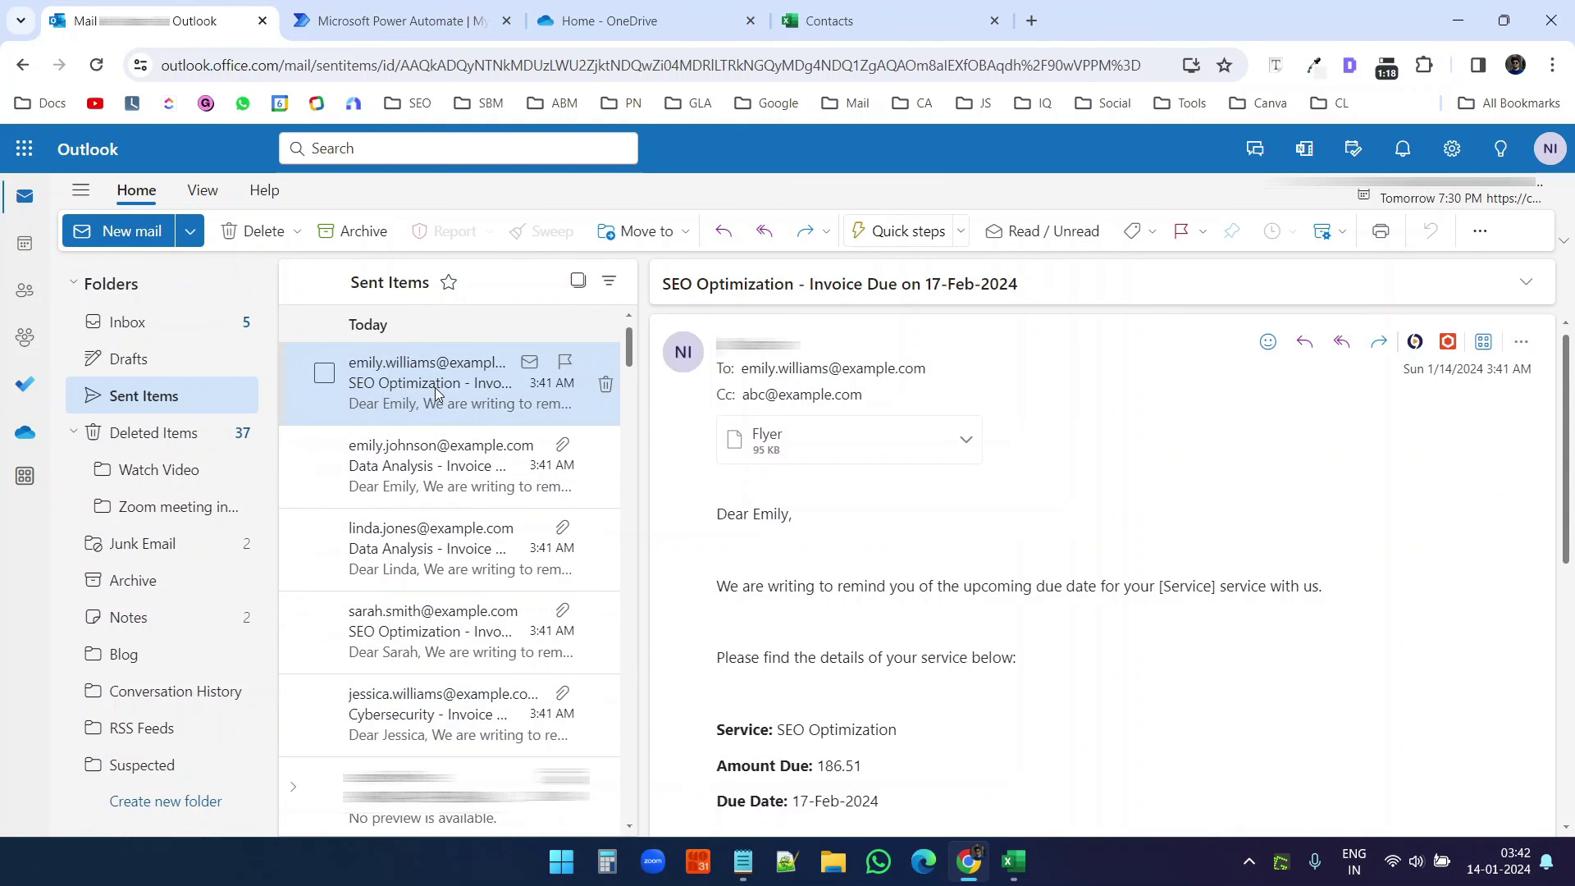
{"action": "key", "text": "Down"}
{"action": "key", "text": "Up"}
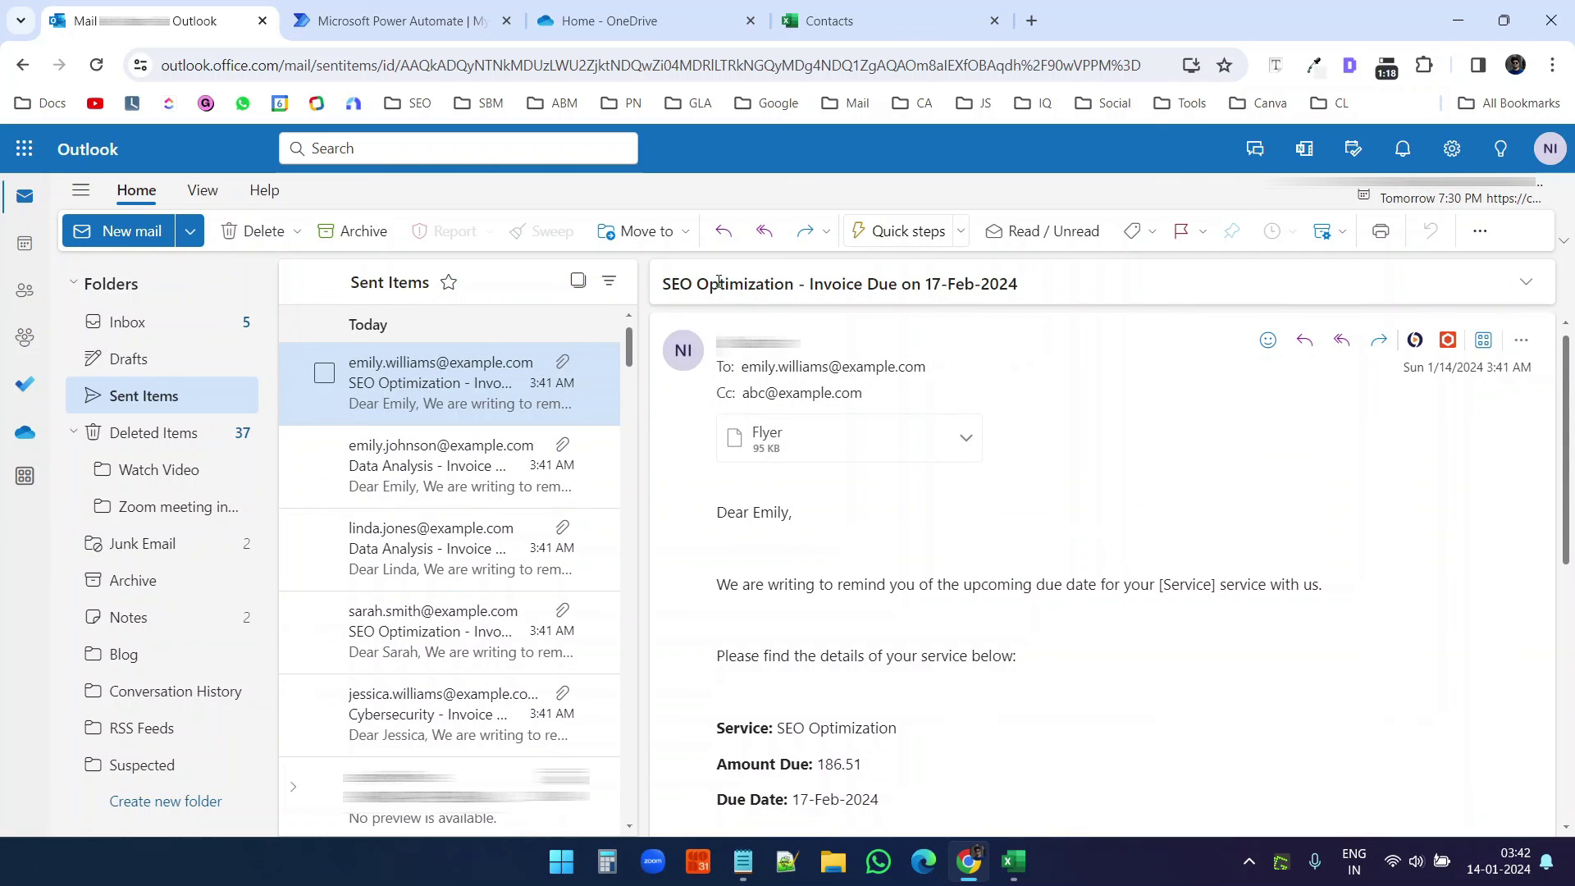
{"action": "key", "text": "Down"}
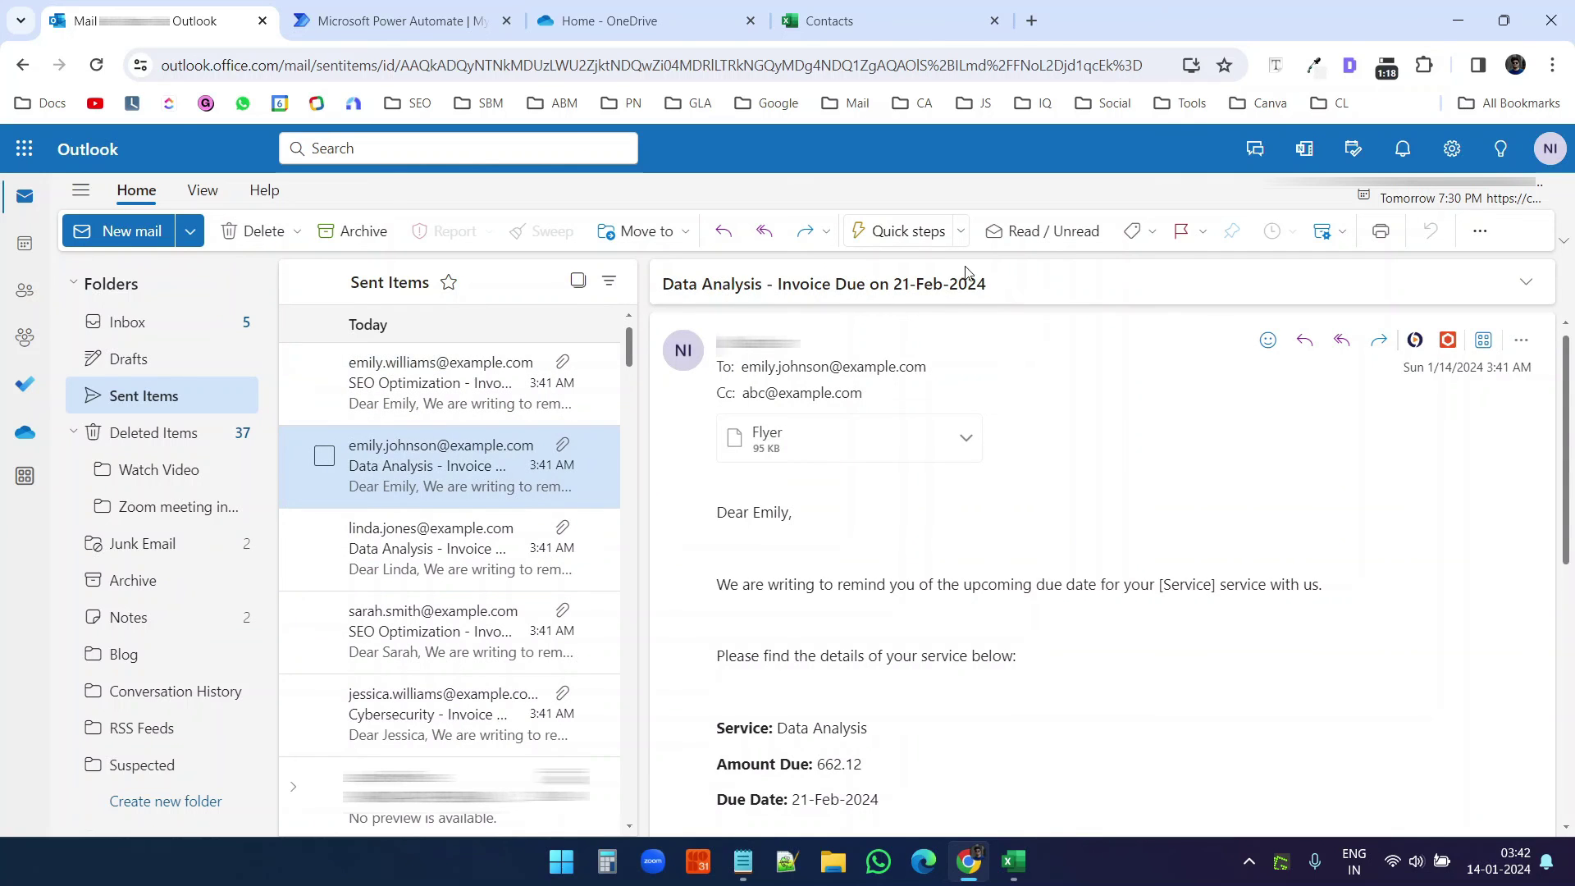
{"action": "key", "text": "Down"}
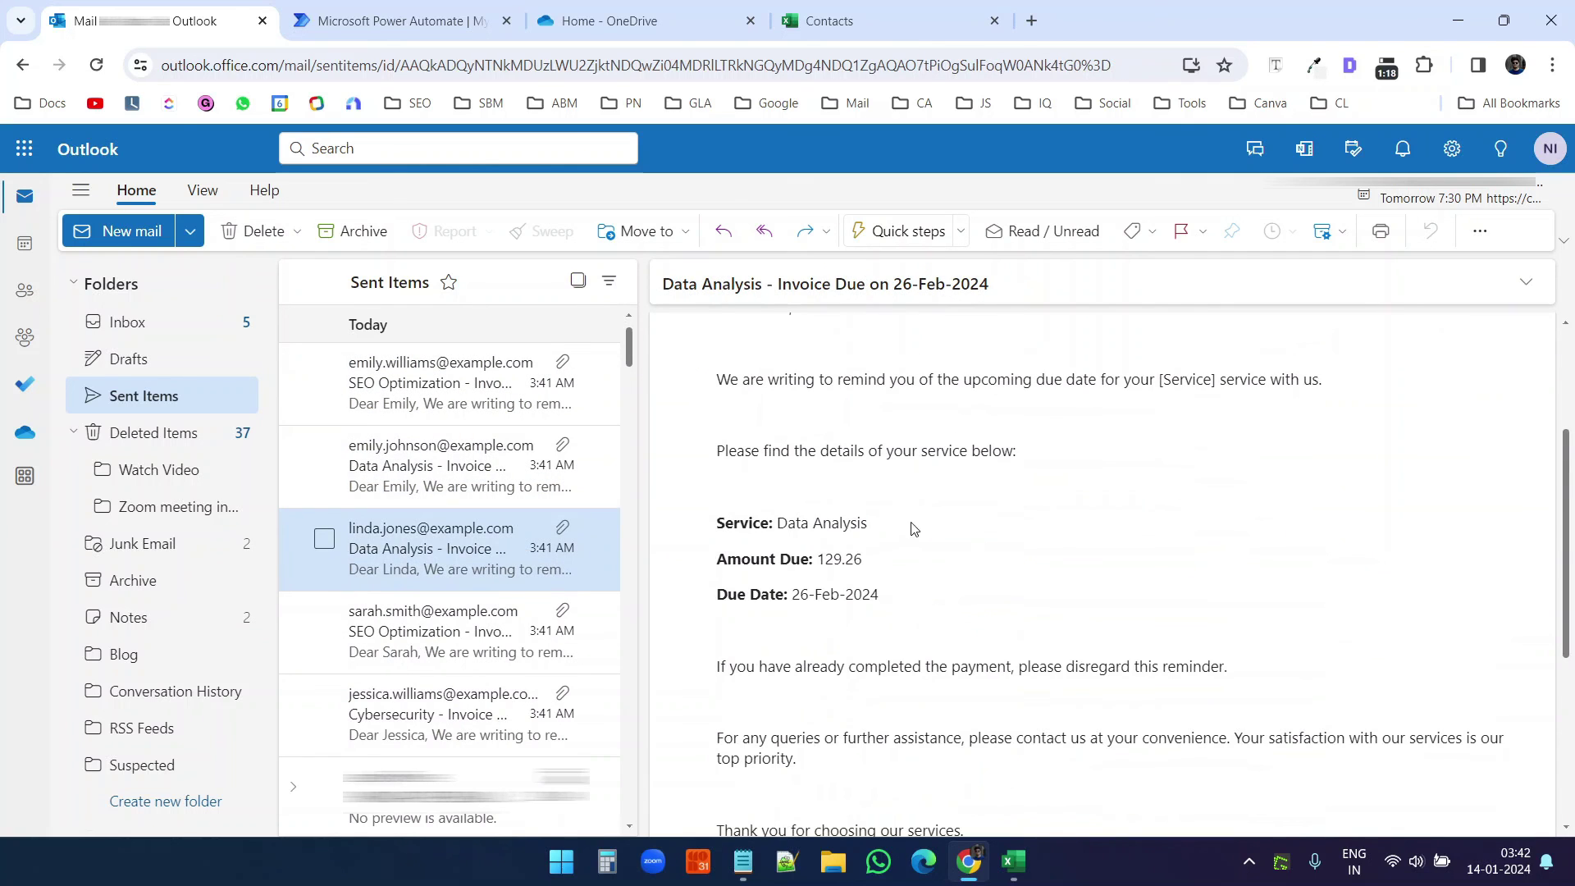
{"action": "left_click", "coordinate": [439, 483]}
{"action": "left_click", "coordinate": [465, 596]}
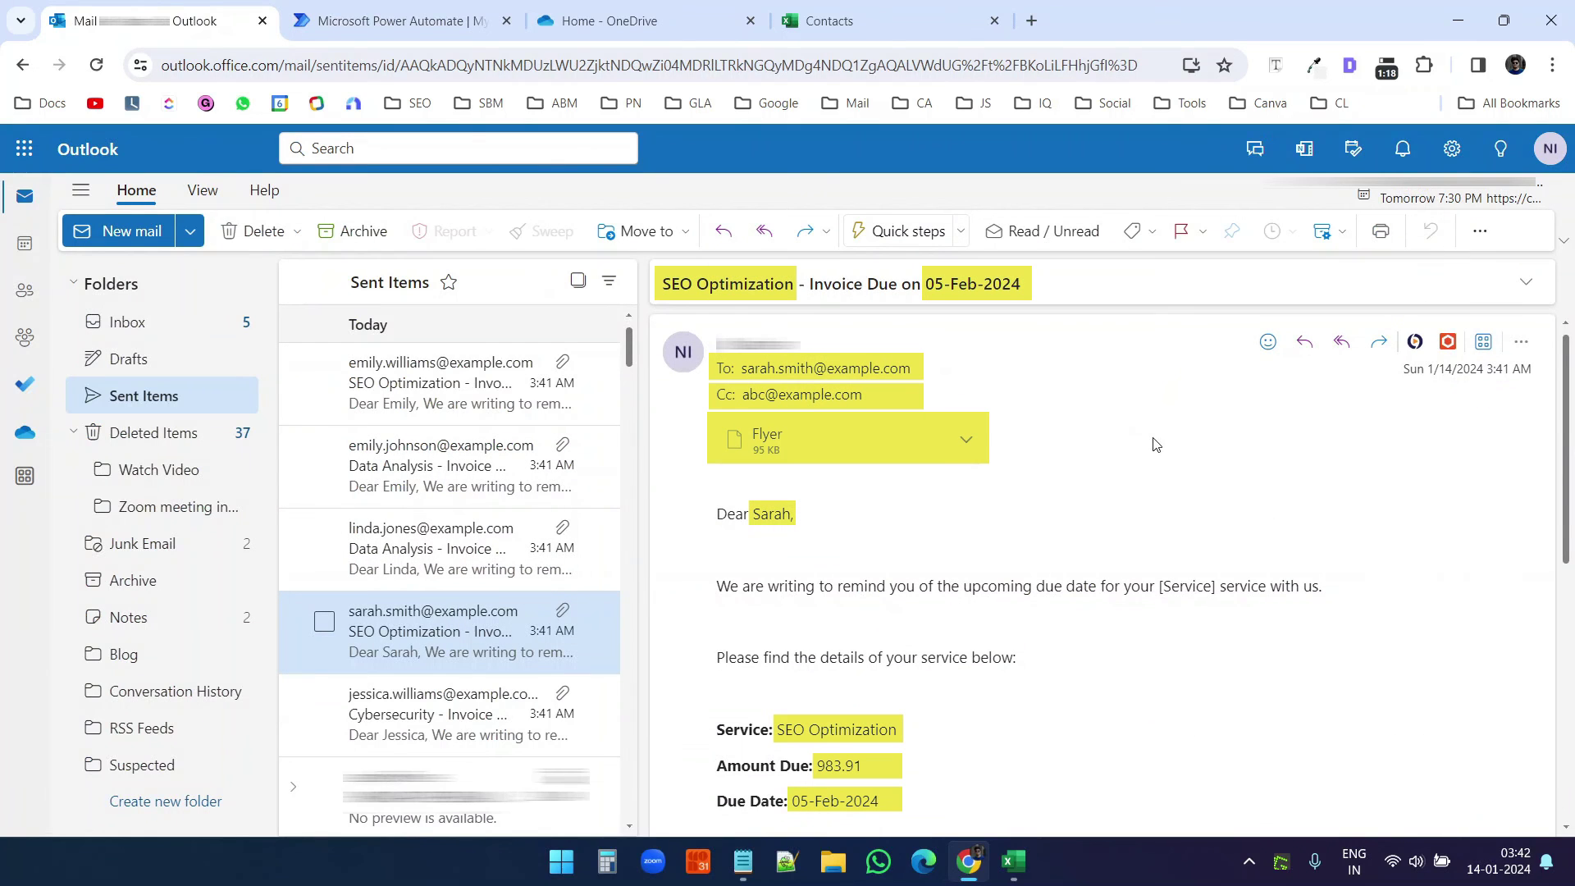